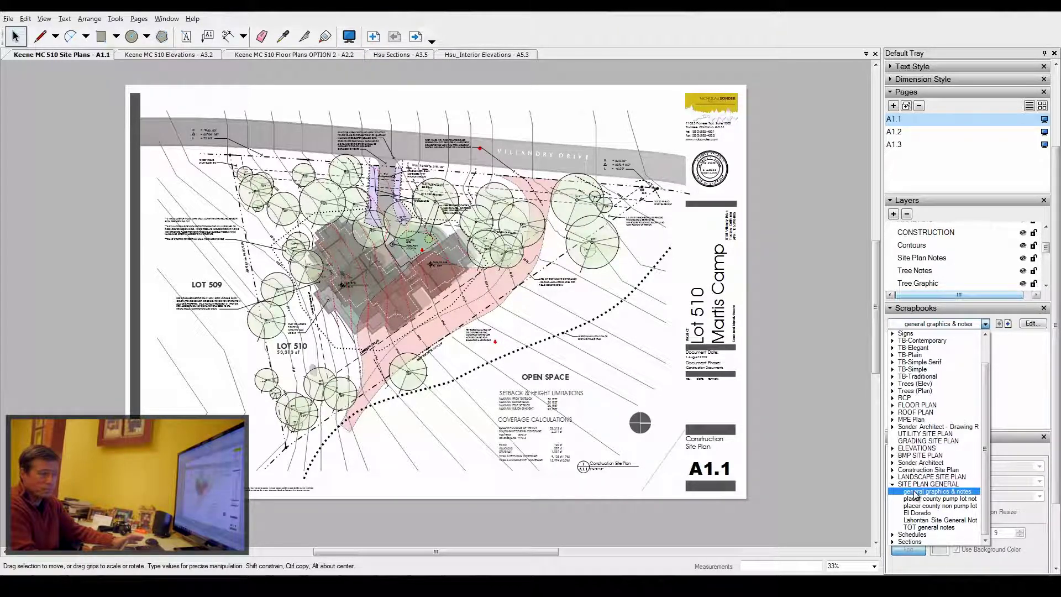
- Try out a symbol from the SITE PLAN GENERAL general graphics & notes scrapbook on page A1.1
left_click(916, 492)
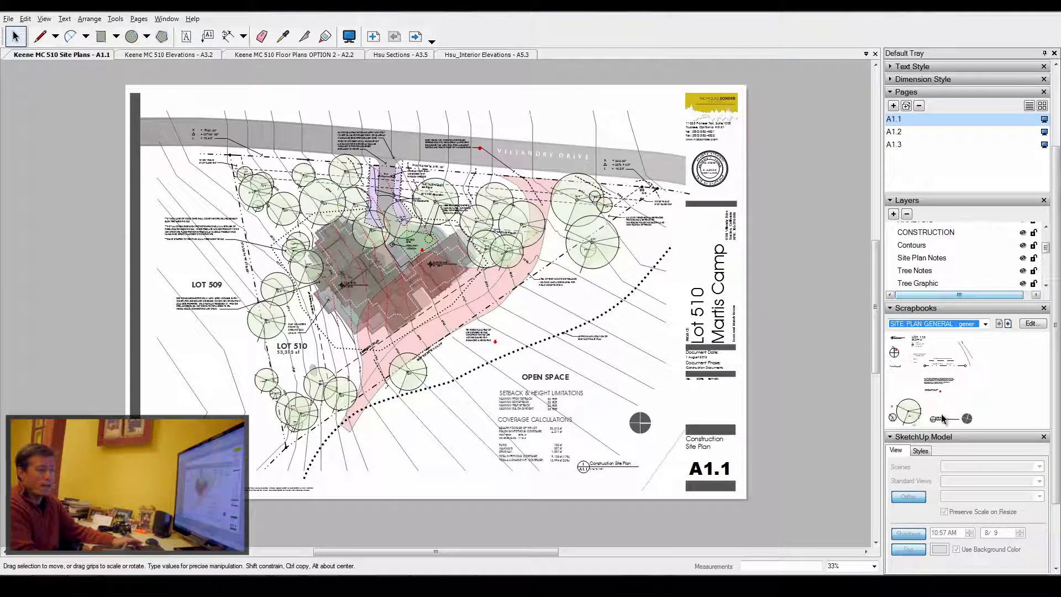
left_click(889, 351)
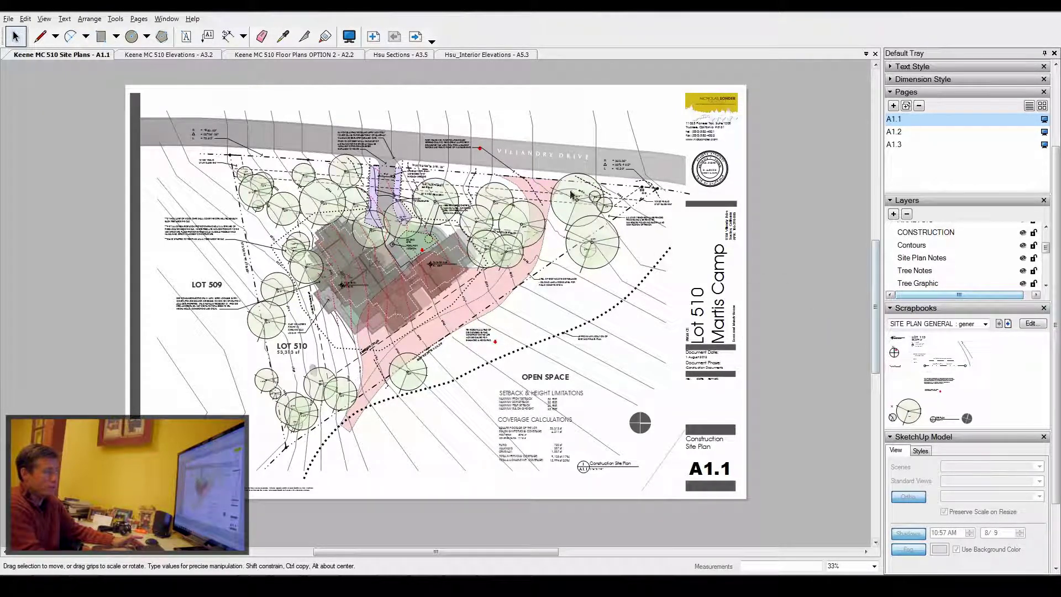
left_click_drag(905, 414, 636, 358)
key("Escape")
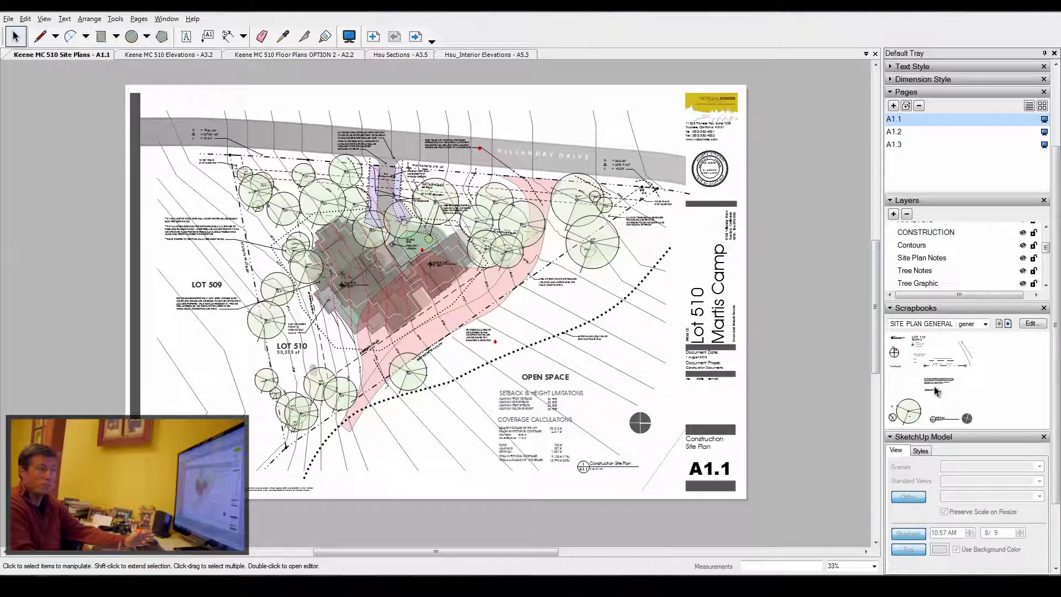
- Display the Lahontan Site General Notes scrapbook and look at its source document before returning to the site plans
left_click(984, 324)
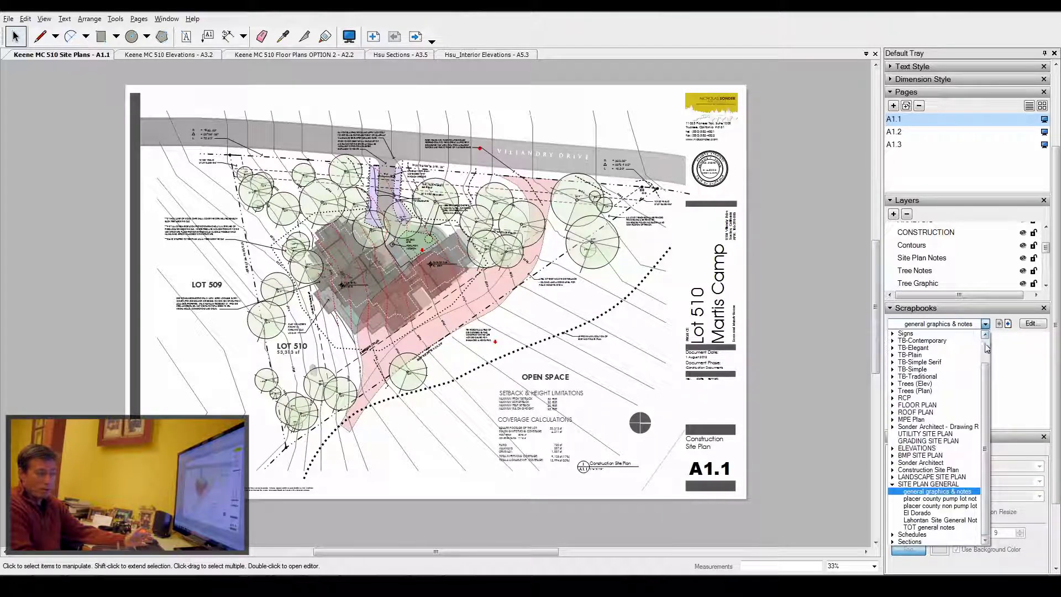
left_click(942, 520)
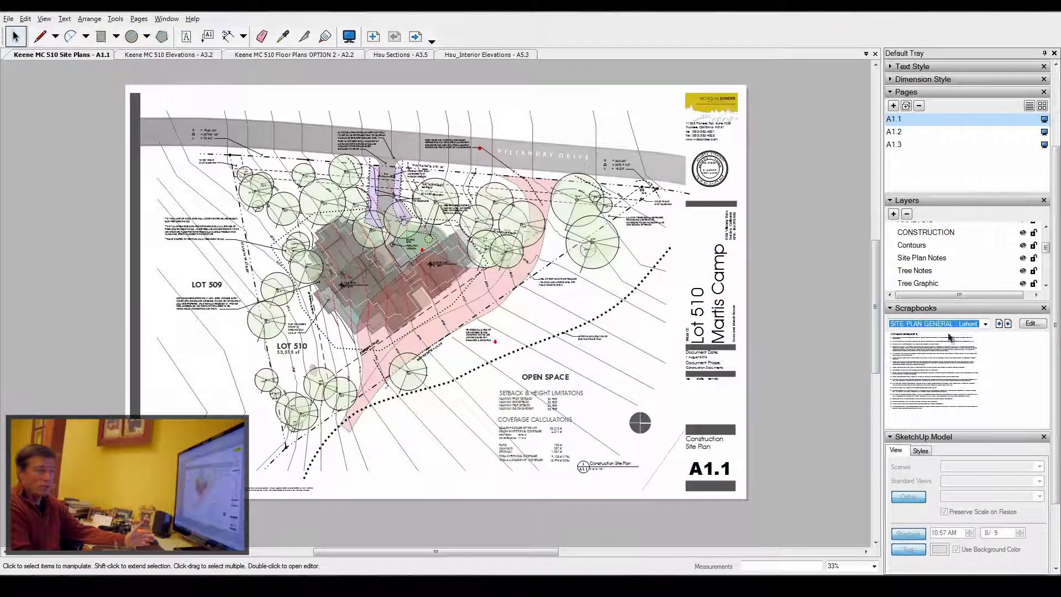
left_click(1035, 326)
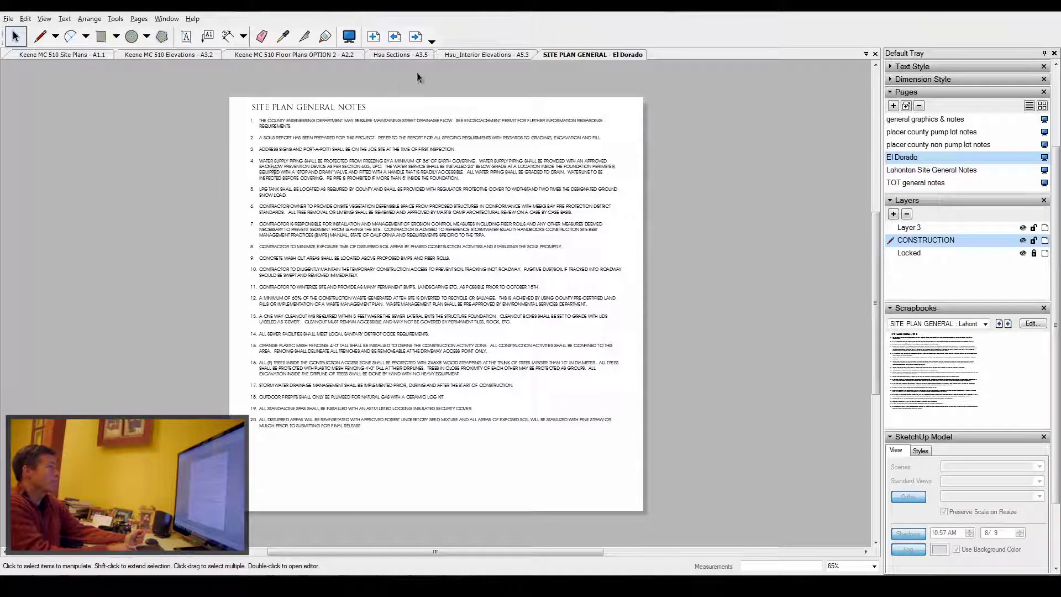
left_click(62, 54)
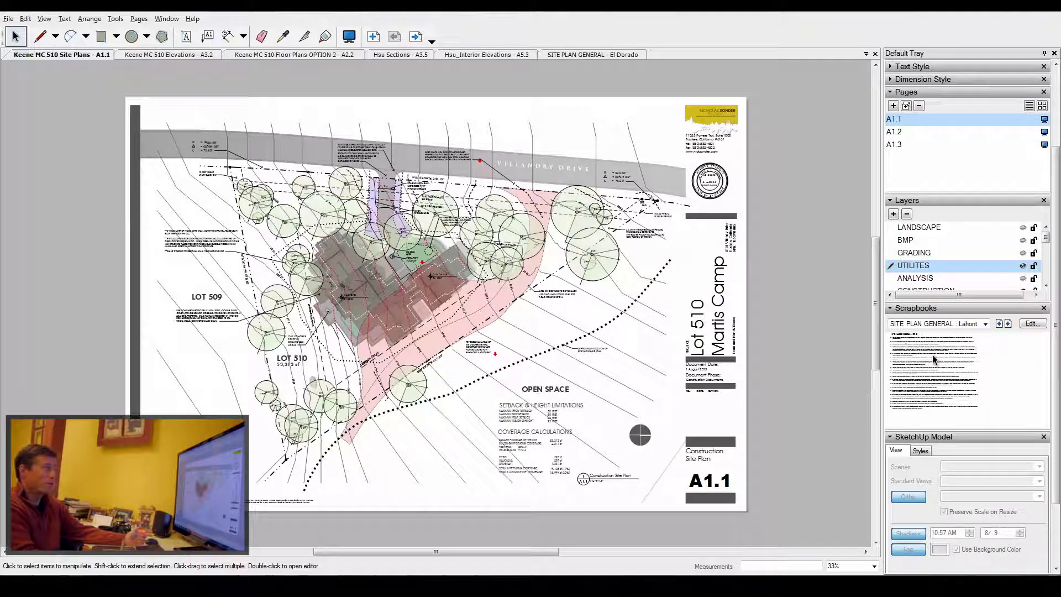
- Try placing the Lahontan site plan general notes at reduced size in the lower-left corner of sheet A1.1
mouse_move(933, 361)
left_mouse_down()
mouse_move(216, 351)
mouse_move(238, 384)
left_mouse_up()
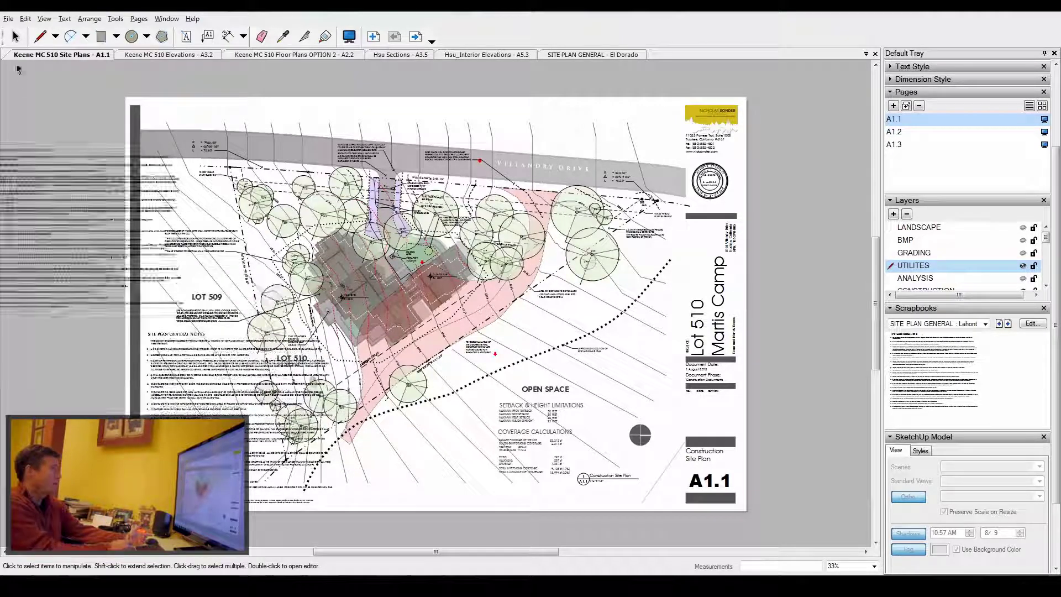
left_click(194, 343)
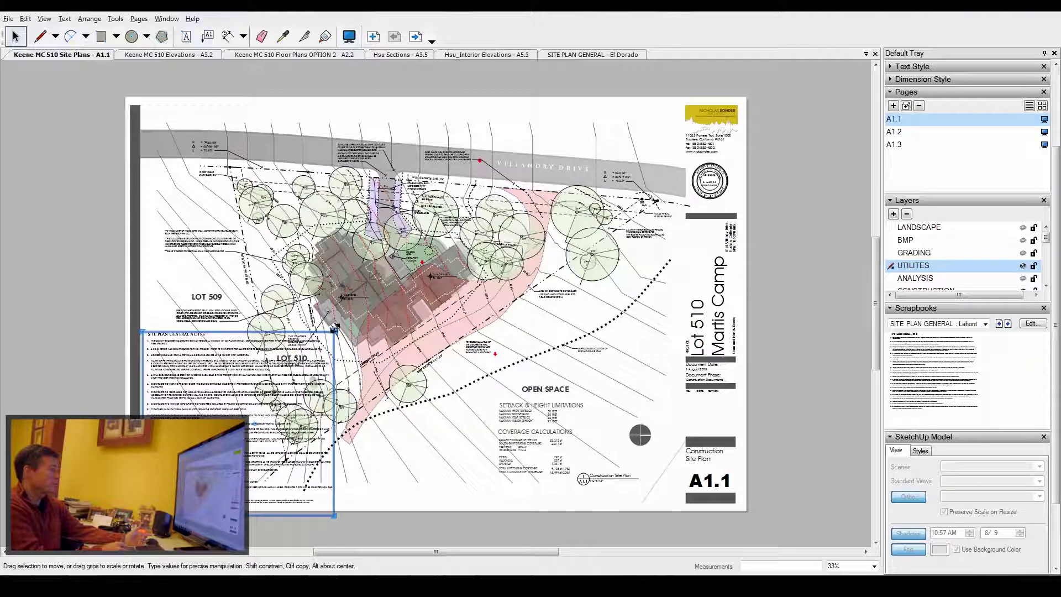
left_click_drag(334, 331, 248, 329)
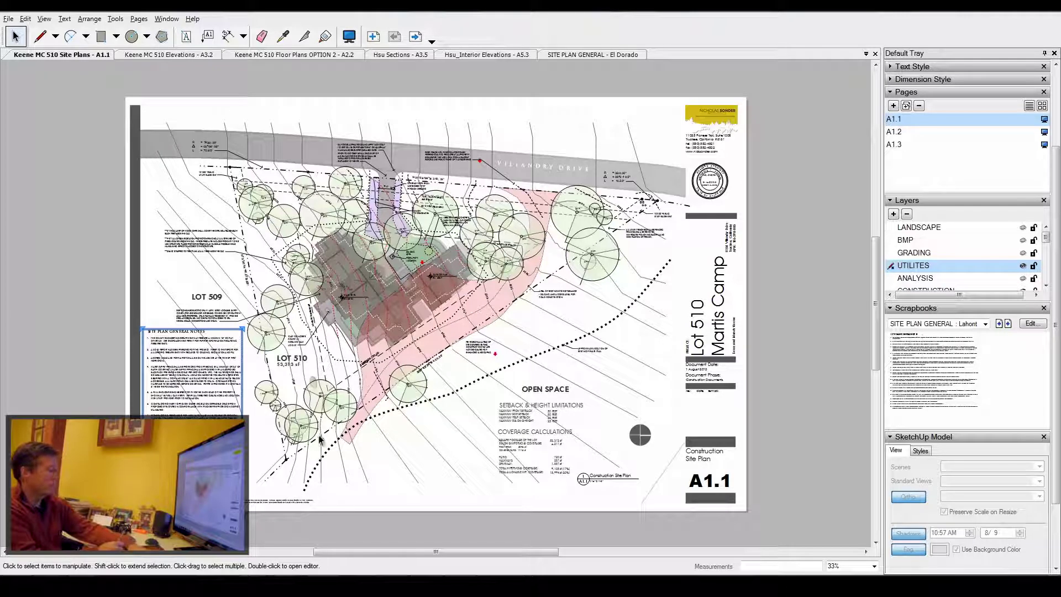
key("Delete")
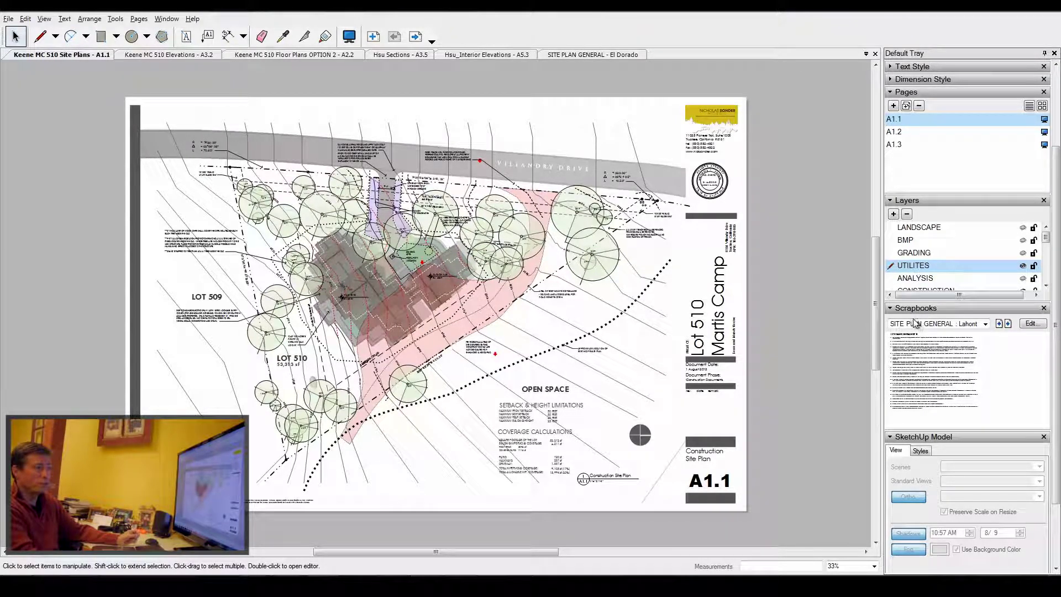
- Go to page A1.2 and display the UTILITY SITE PLAN scrapbook
left_click(901, 134)
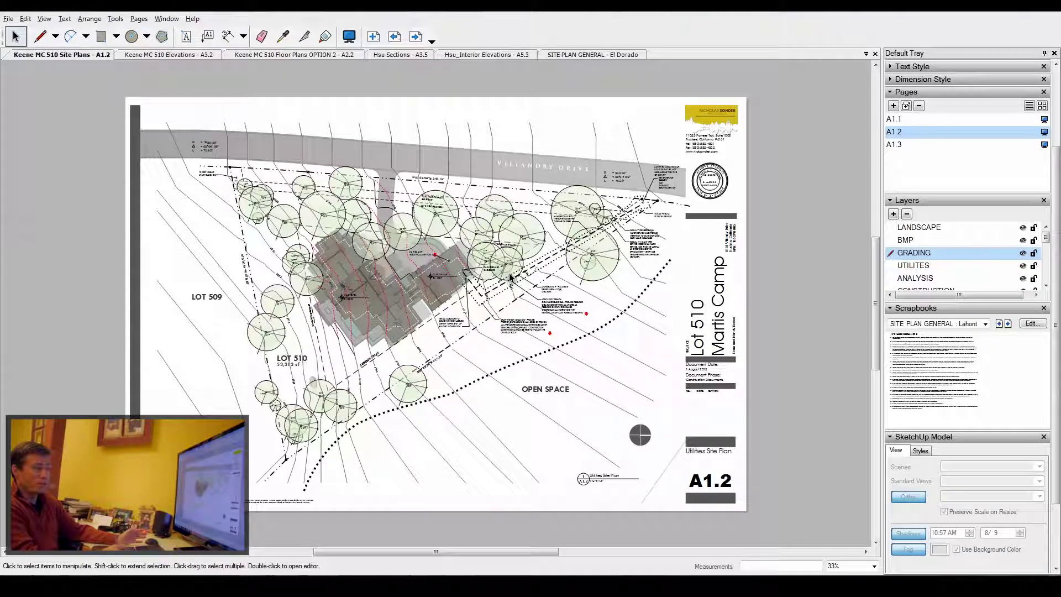
left_click(985, 326)
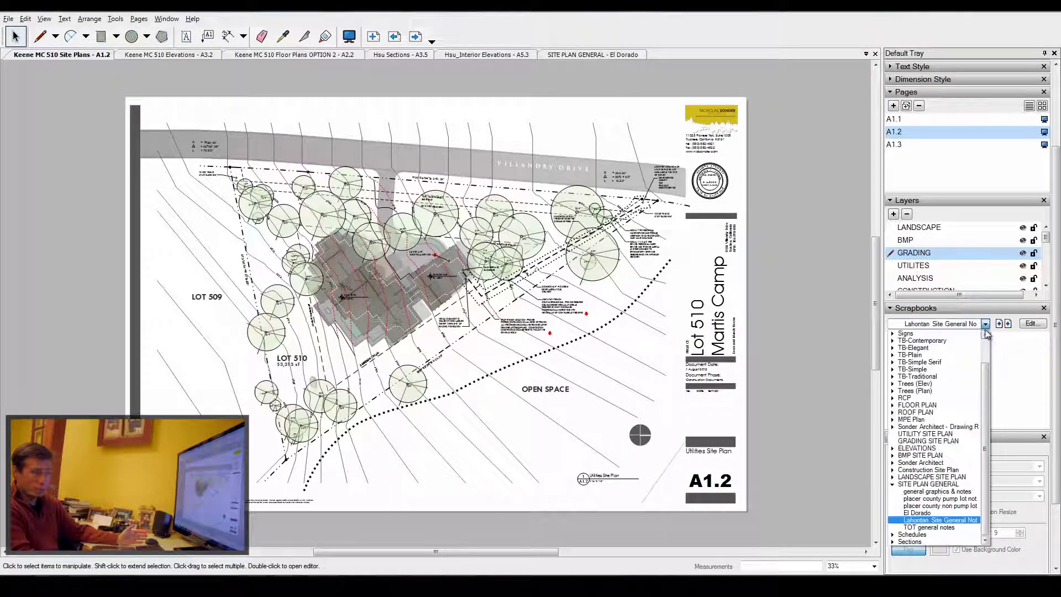
left_click(940, 434)
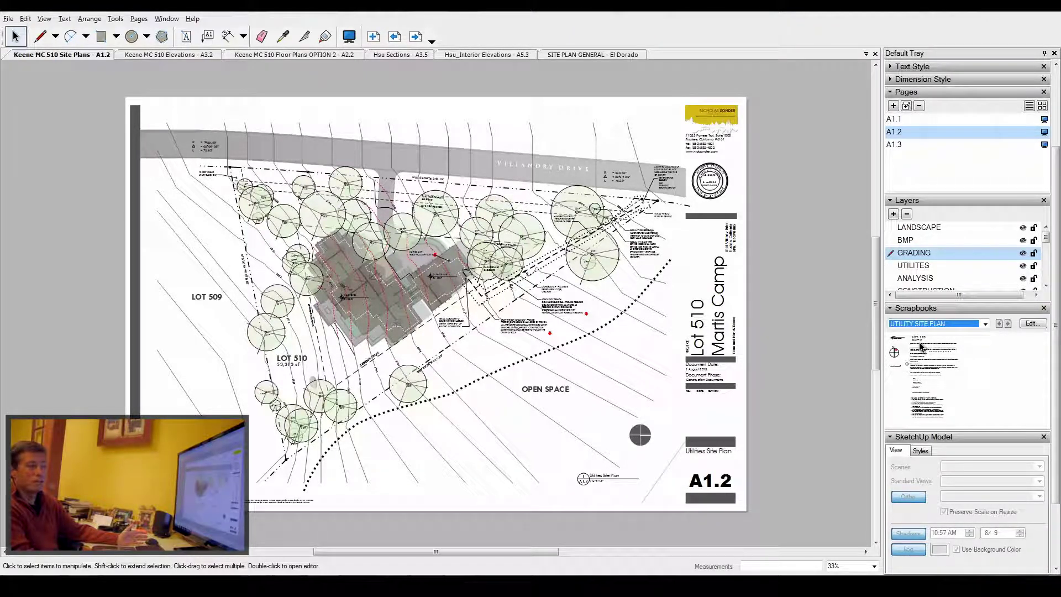
- Place the scrapbook note about the 1" PE residential water service line just above the OPEN SPACE label on sheet A1.2
left_click_drag(919, 353, 578, 363)
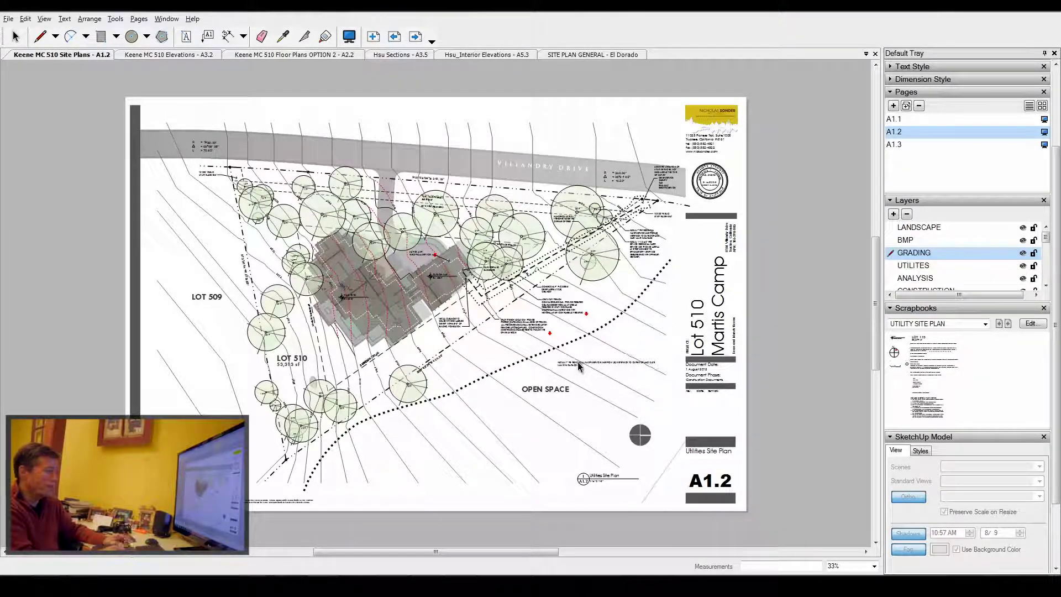
scroll(576, 366, "up", 3)
scroll(576, 366, "up", 5)
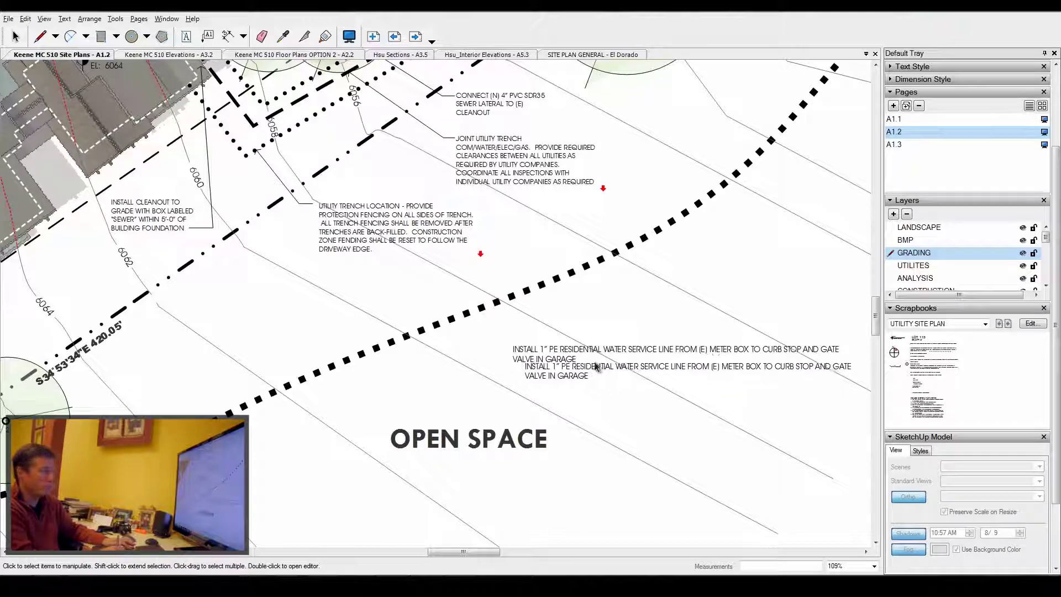
scroll(595, 364, "up", 1)
key("Escape")
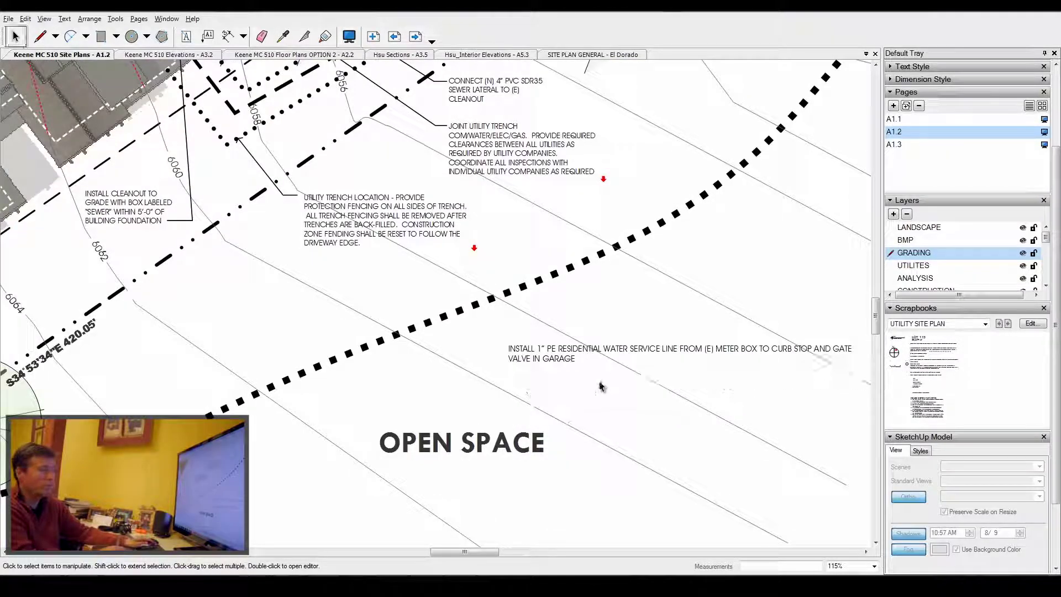
scroll(572, 368, "down", 1)
scroll(572, 368, "down", 5)
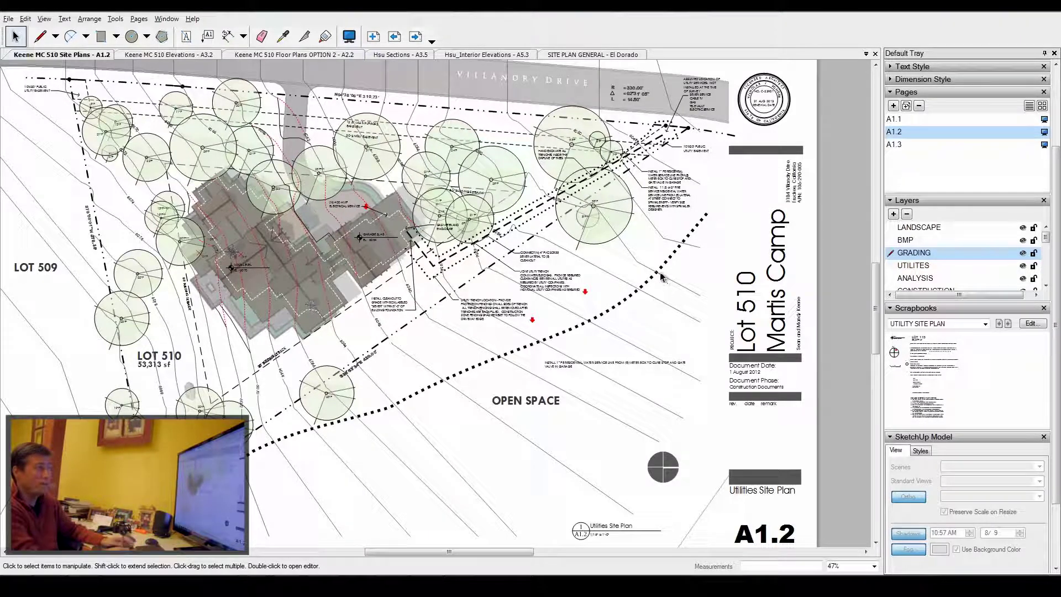
scroll(652, 312, "down", 2)
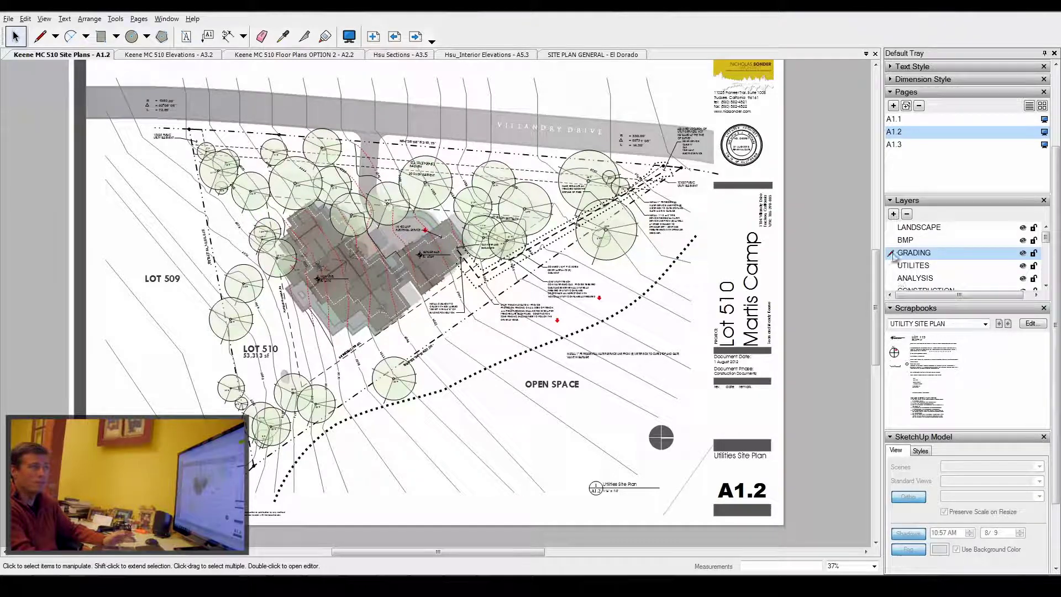
- Go to page A1.3 and display the GRADING SITE PLAN scrapbook
key("Page_Down")
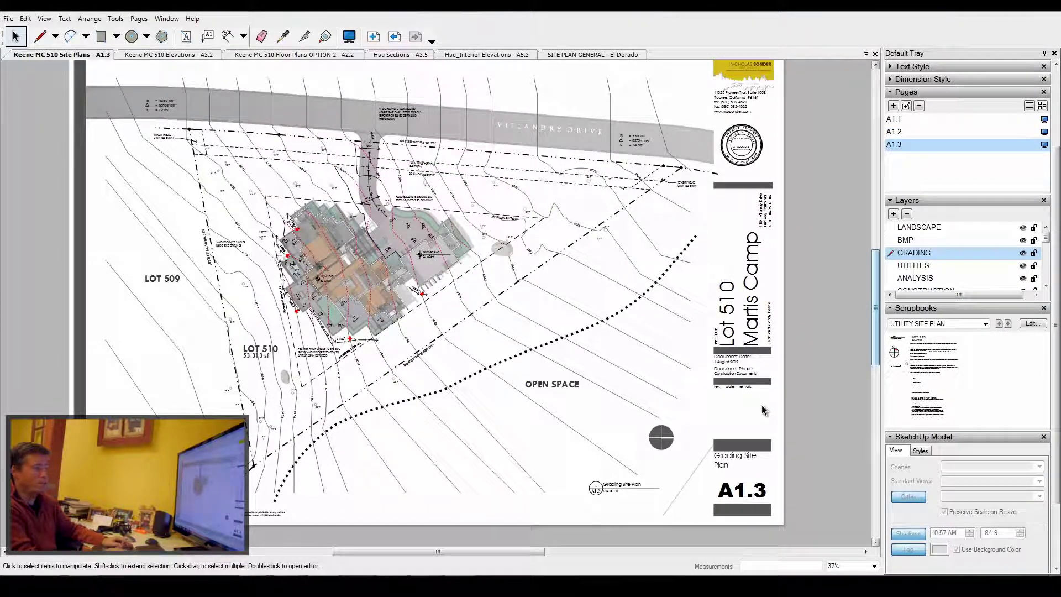
left_click(986, 324)
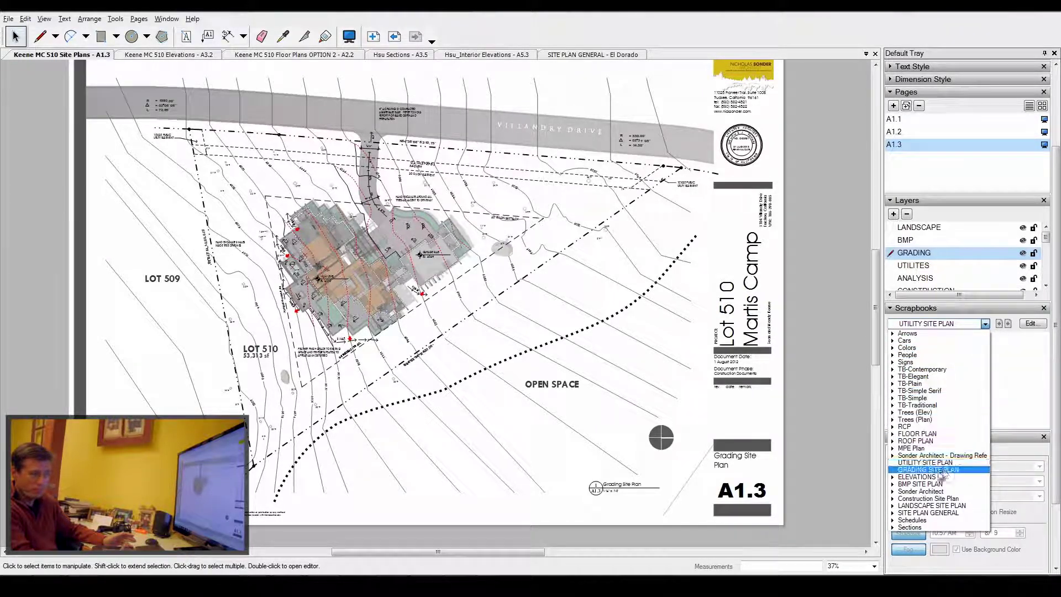
left_click(947, 471)
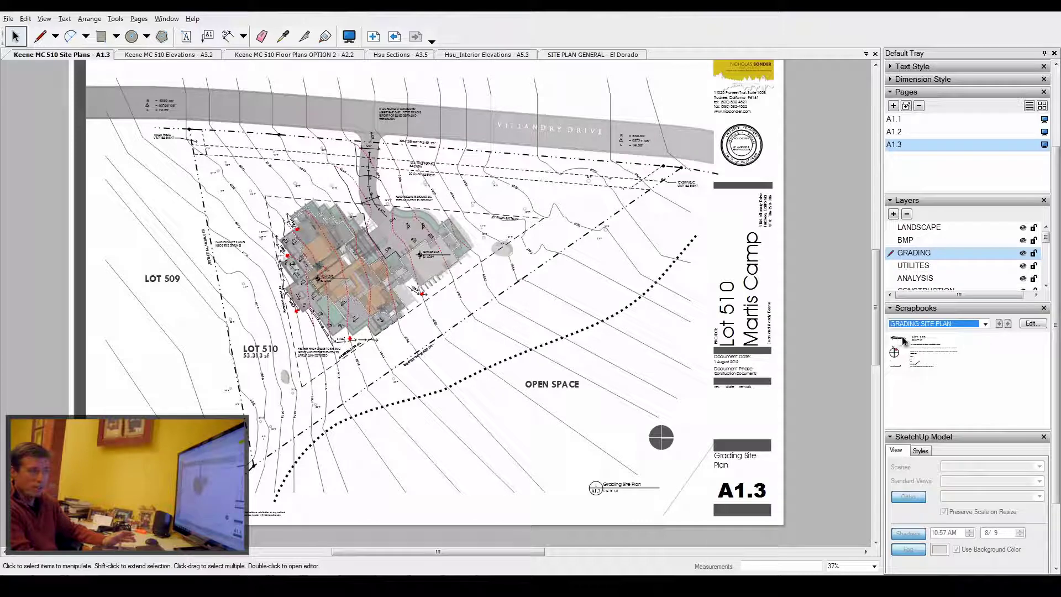
left_click(915, 367)
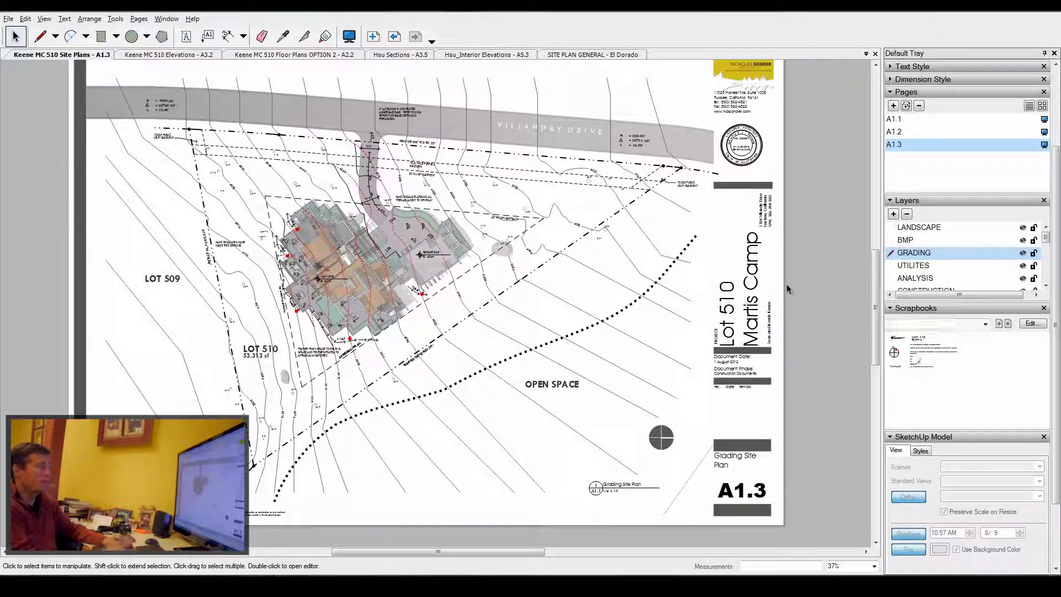
- Examine the swales, drainage arrows, contours and slab elevations around the house and garage on the grading site plan
scroll(273, 256, "up", 5)
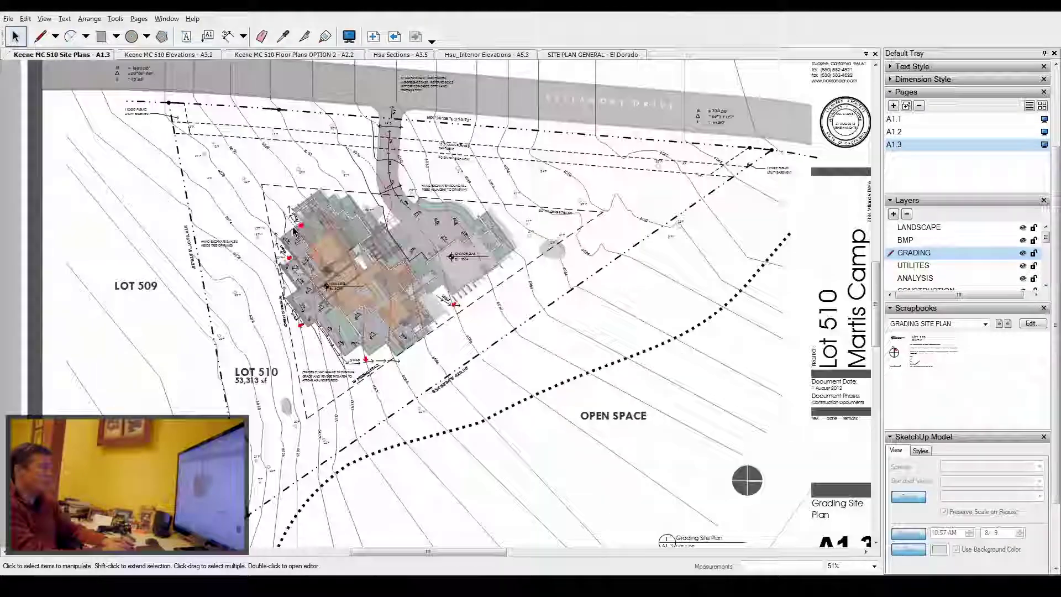
scroll(297, 225, "up", 3)
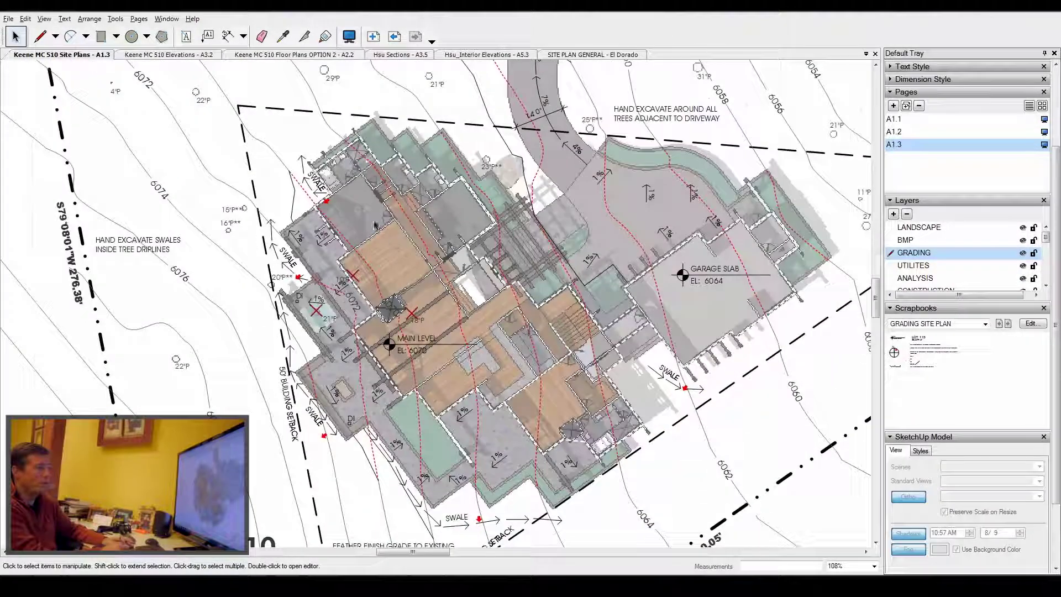
scroll(374, 224, "down", 1)
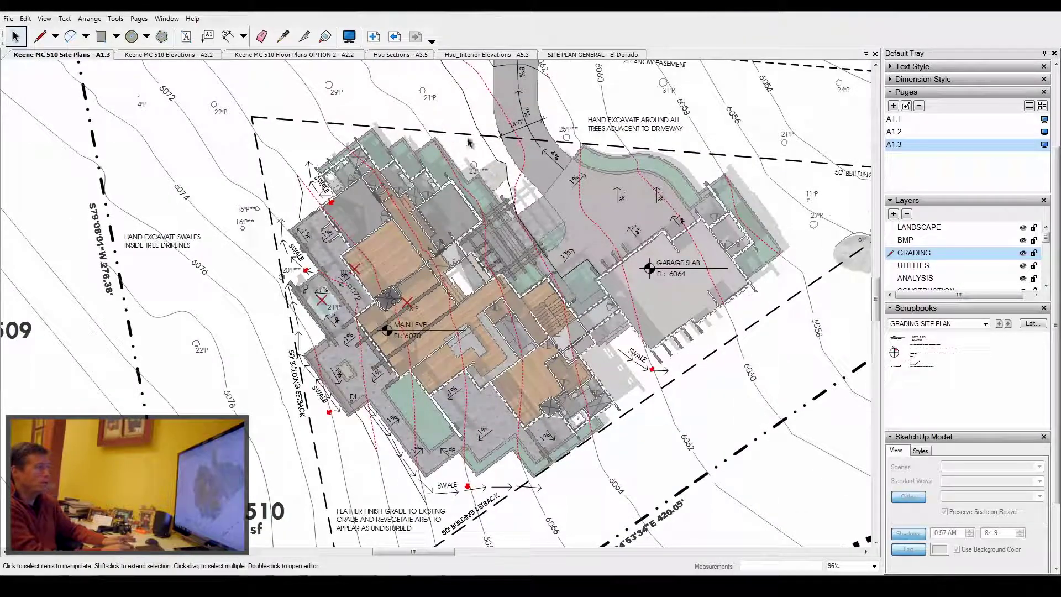
scroll(412, 286, "down", 4)
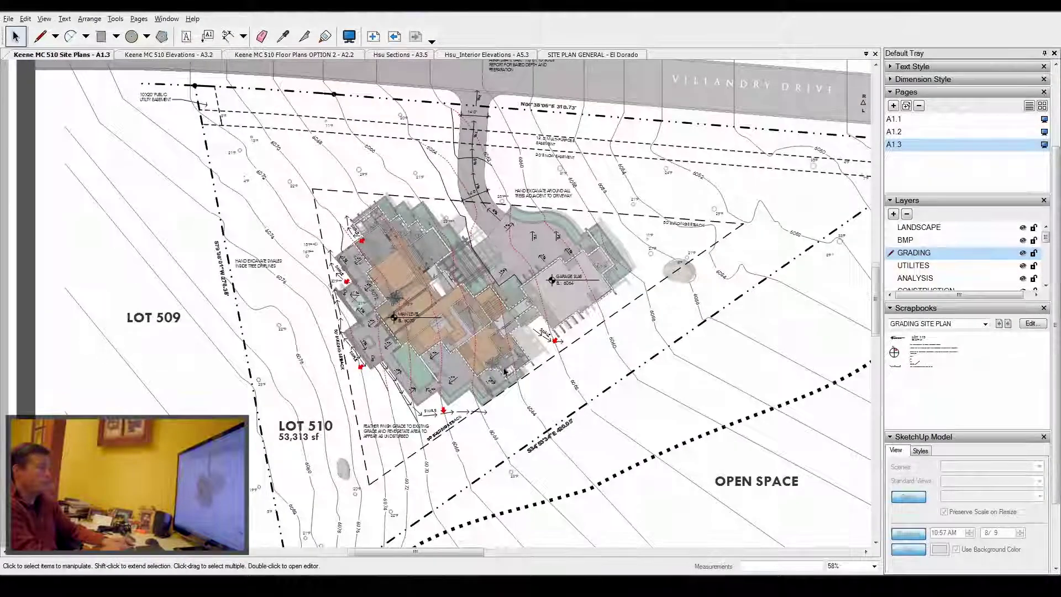
scroll(499, 377, "up", 3)
scroll(499, 377, "up", 1)
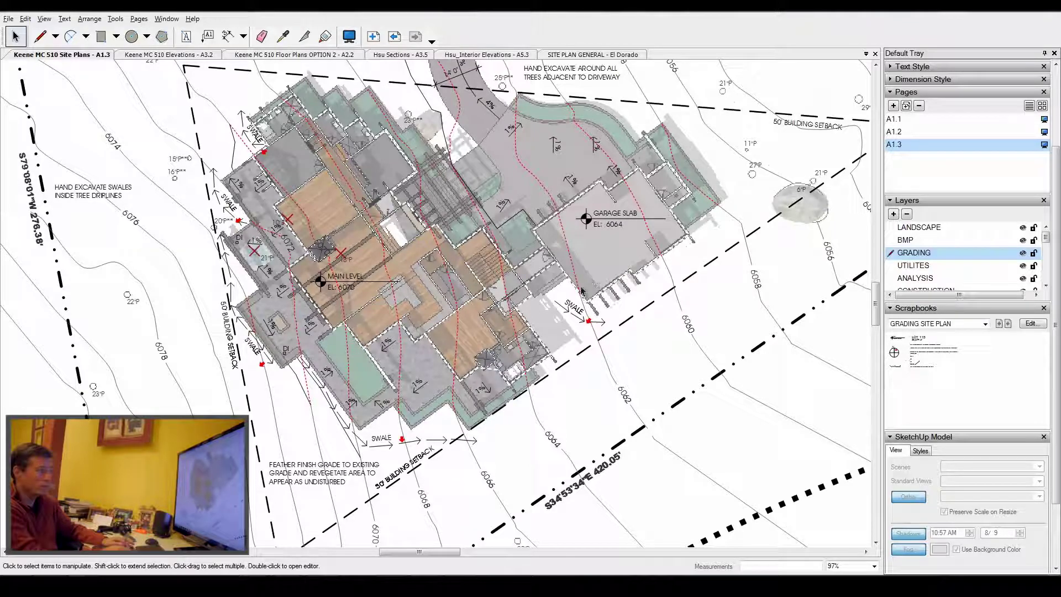
scroll(621, 282, "up", 5)
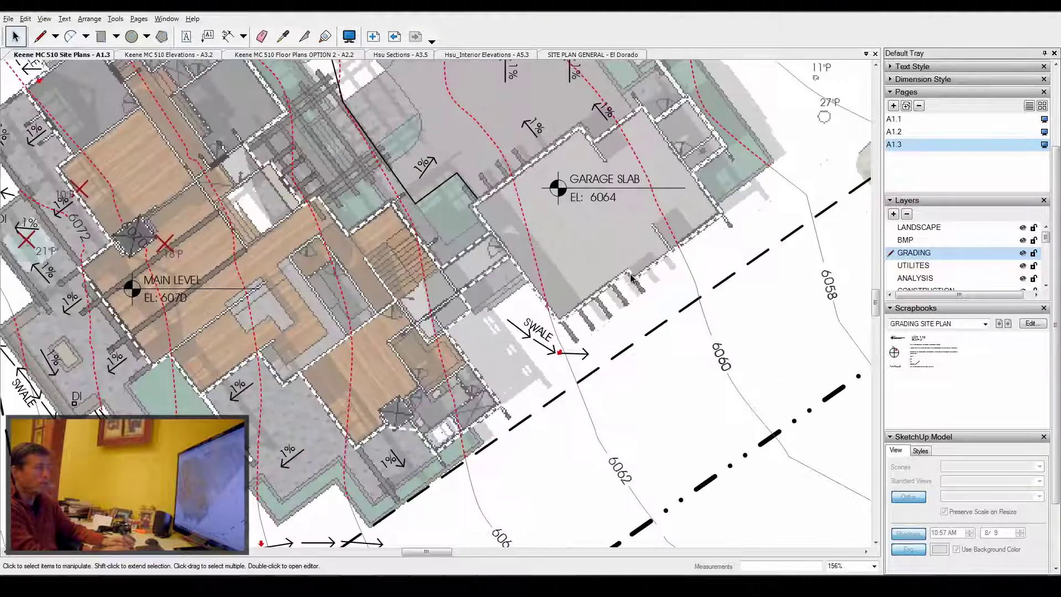
scroll(622, 279, "up", 2)
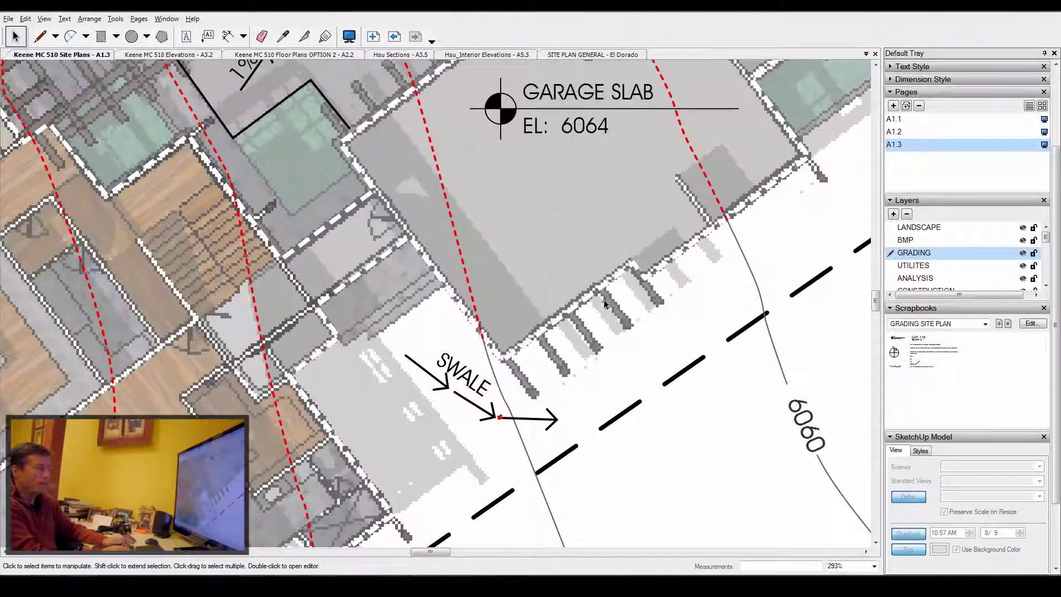
scroll(604, 299, "up", 2)
scroll(604, 301, "up", 1)
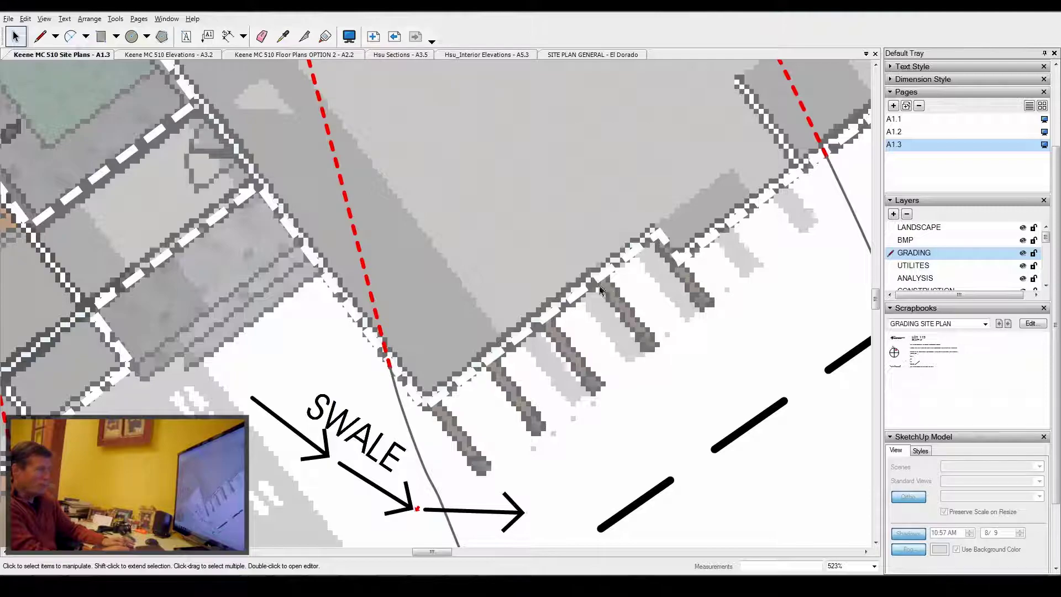
scroll(602, 290, "down", 4)
scroll(596, 293, "down", 9)
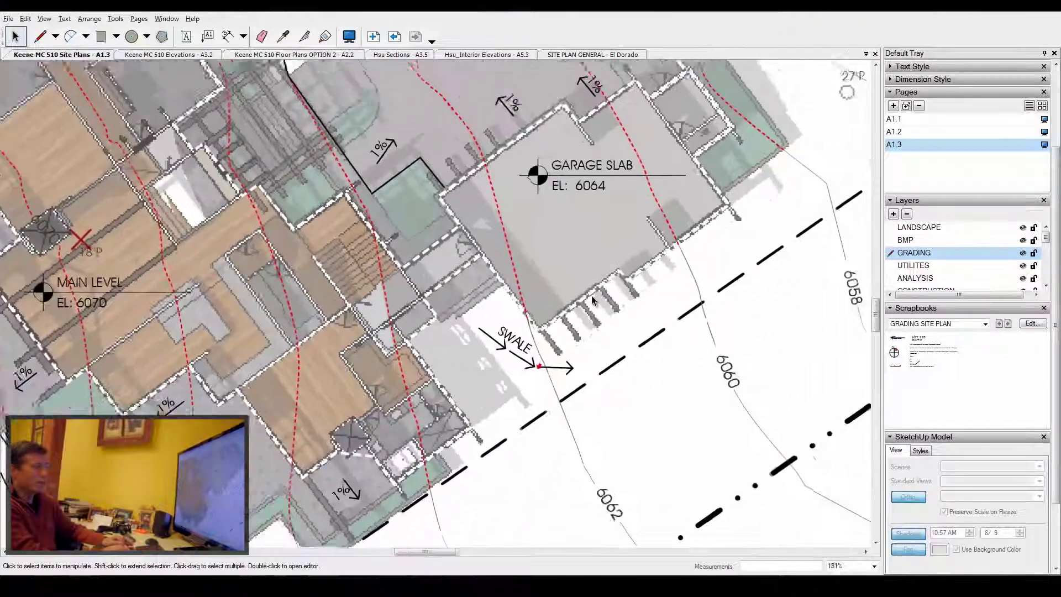
scroll(462, 255, "up", 2)
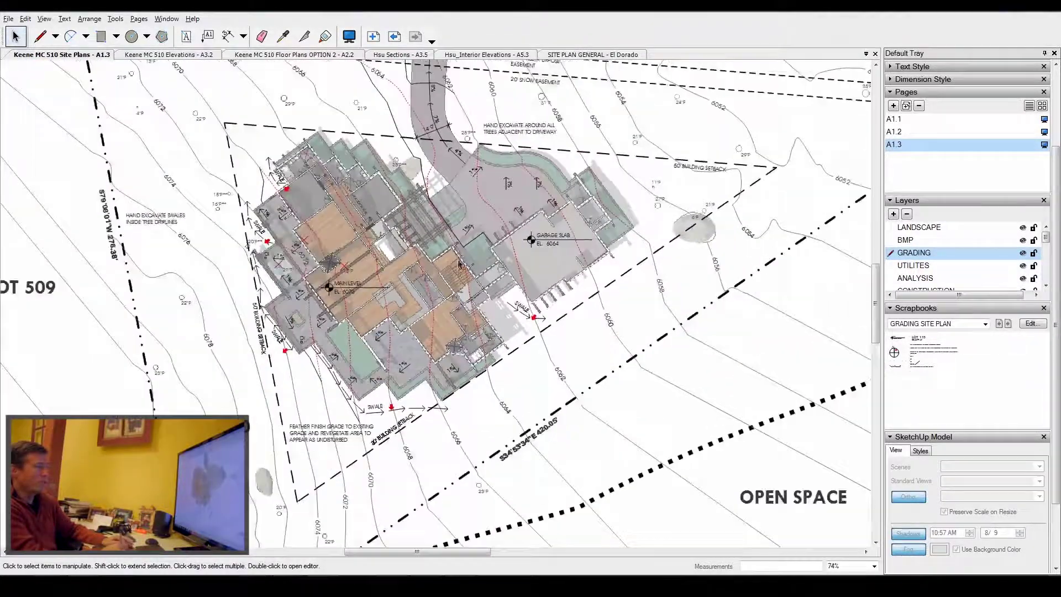
scroll(467, 276, "down", 1)
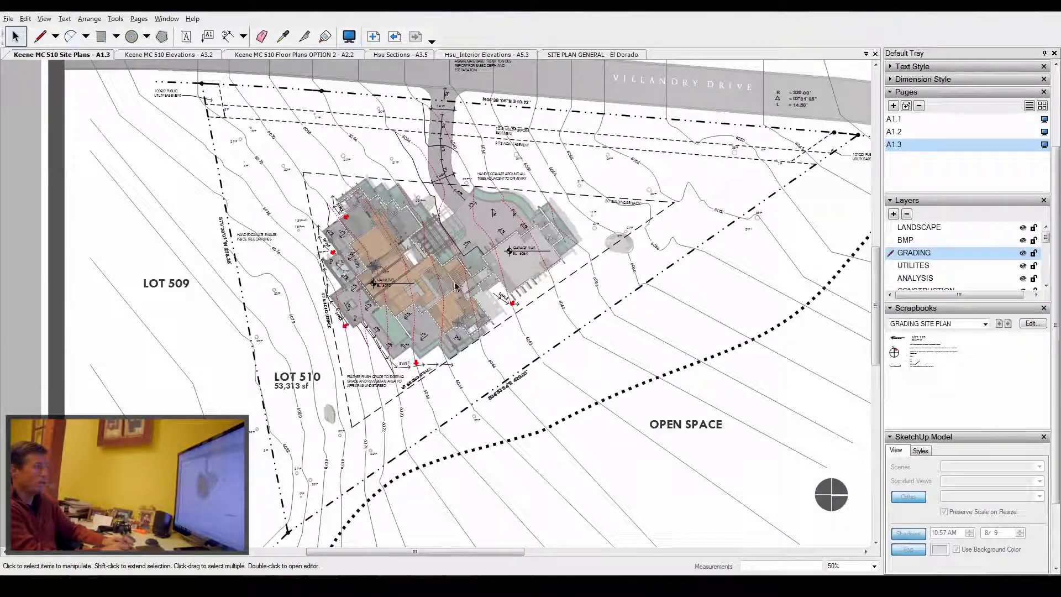
scroll(456, 287, "down", 2)
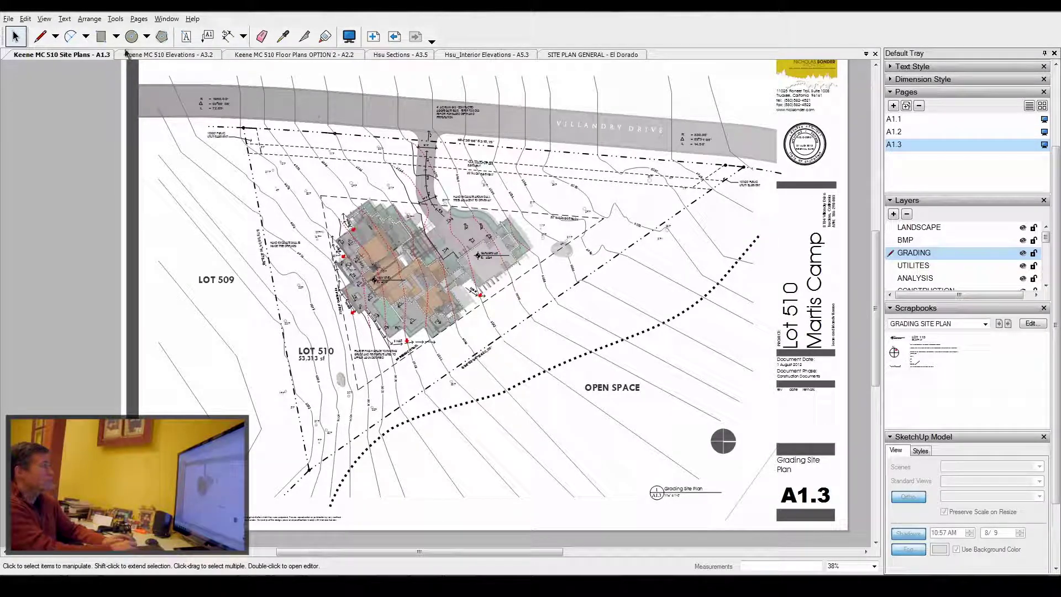
- Switch to the Keene MC 510 Elevations document at sheet A3.2 and display the ELEVATIONS scrapbook
left_click(186, 56)
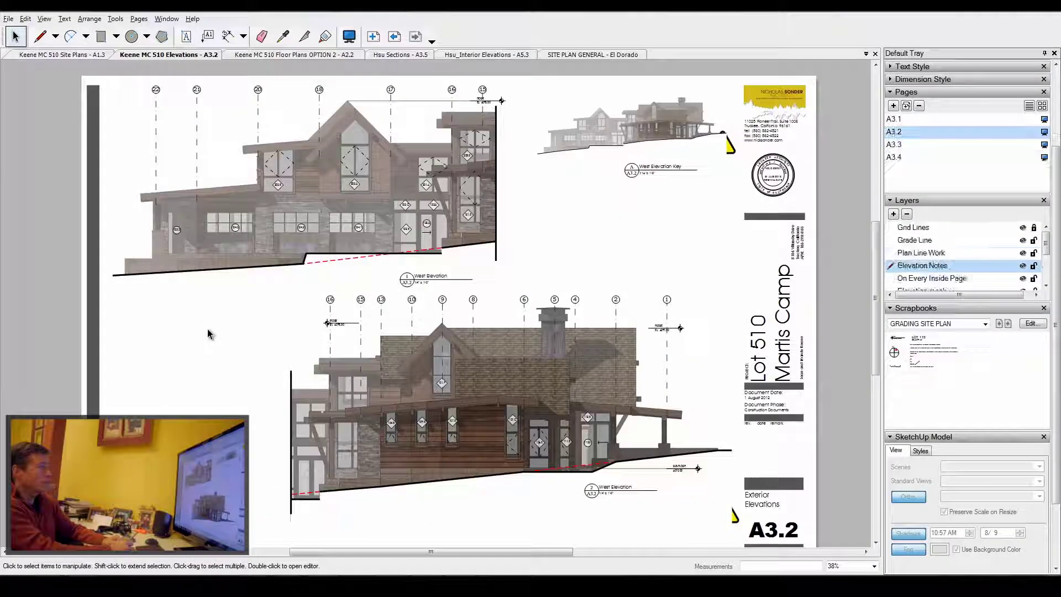
left_click(986, 324)
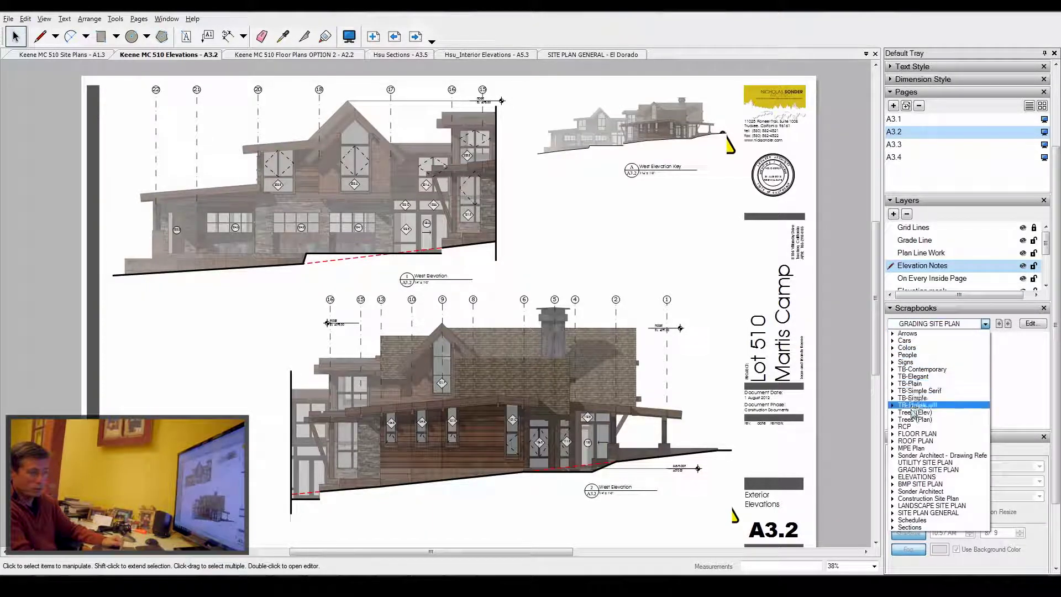
left_click(917, 477)
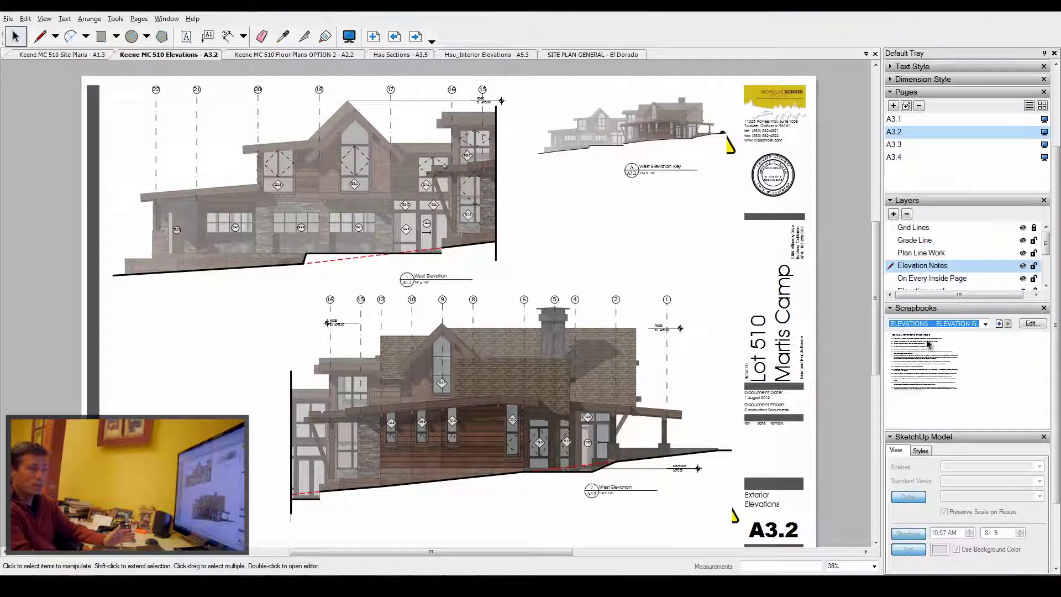
- Place the EXTERIOR ELEVATION GENERAL NOTES from the ELEVATIONS scrapbook in the blank space beside the lower west elevation on sheet A3.2
left_click(986, 324)
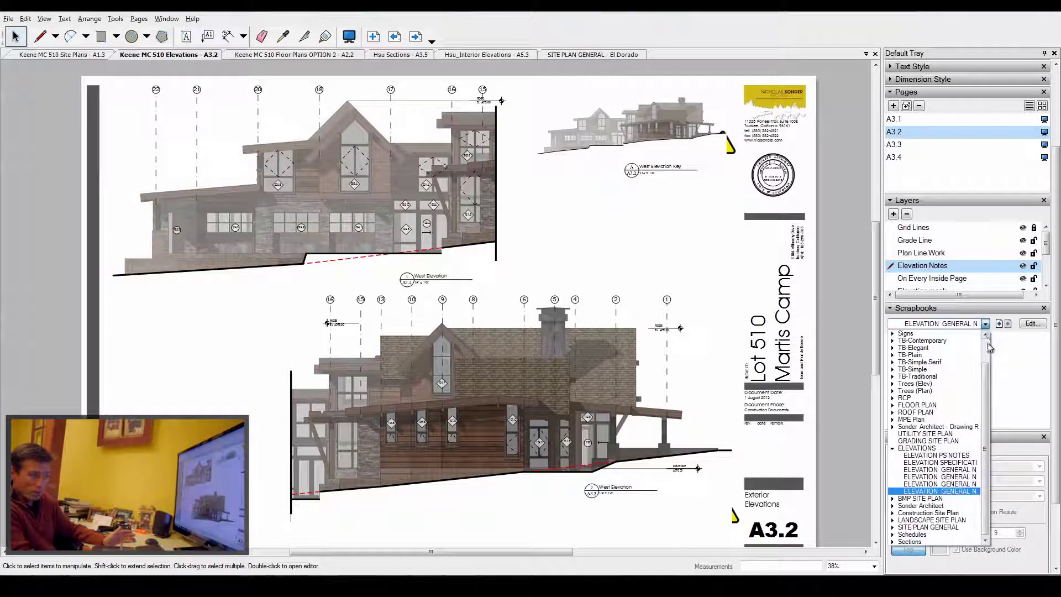
left_click(956, 472)
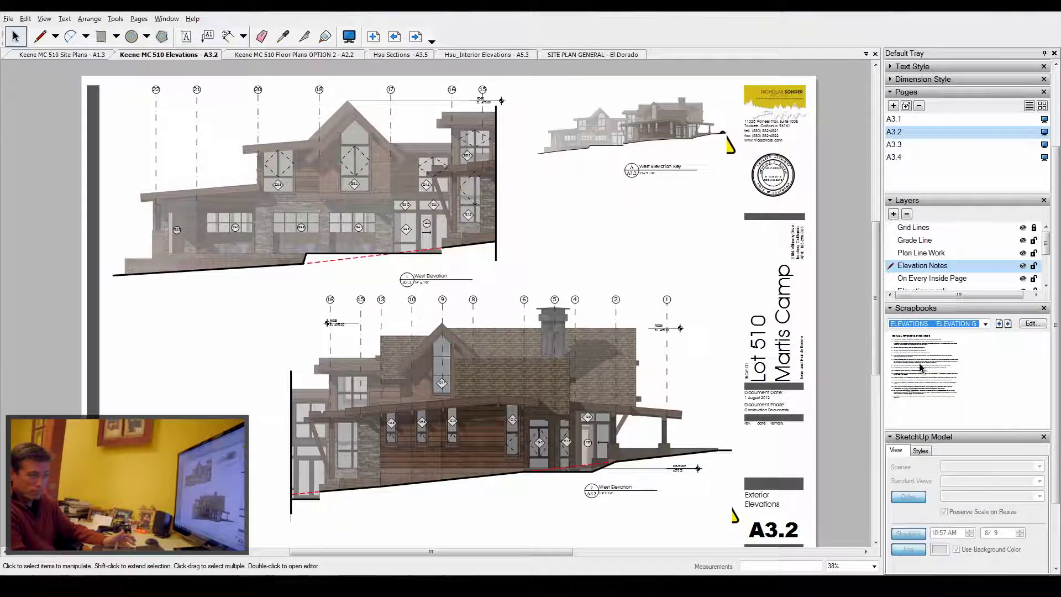
left_click_drag(926, 360, 199, 367)
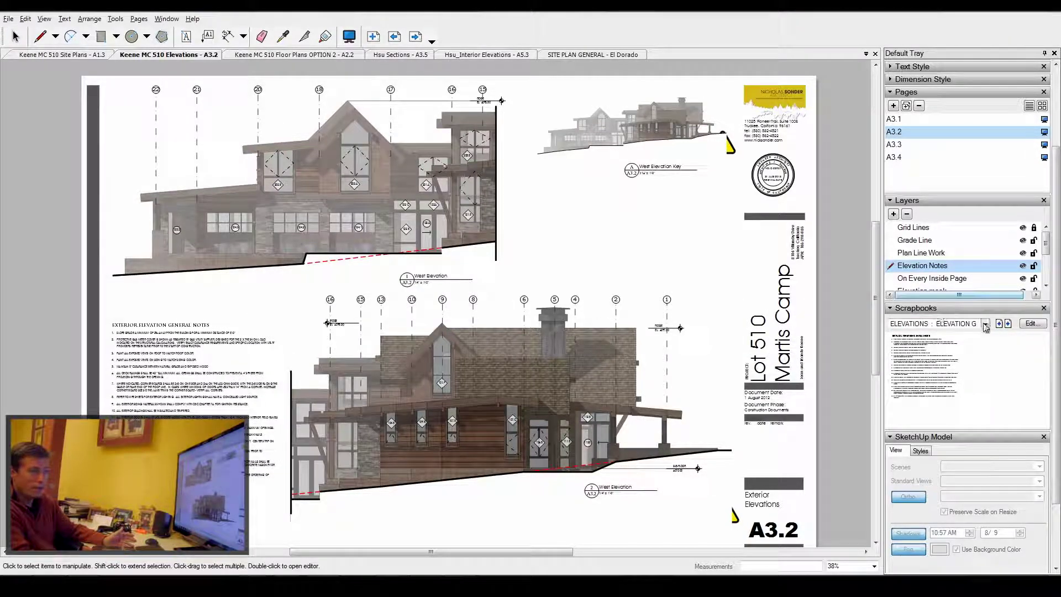
- Display the ELEVATION PS NOTES scrapbook page and try out its elevation marker at the ridge near grid 1
left_click(985, 324)
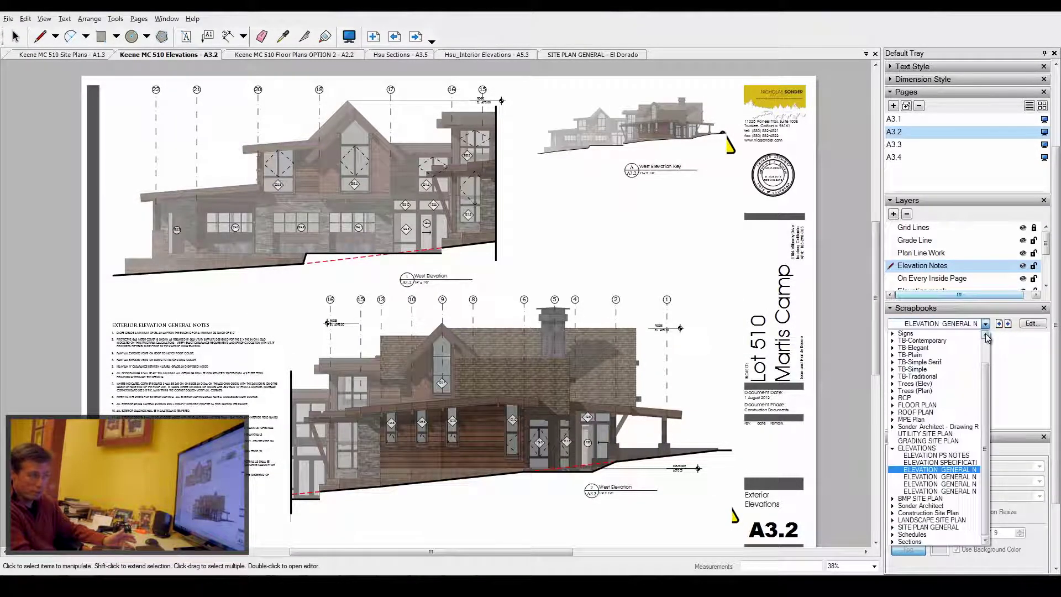
left_click(949, 457)
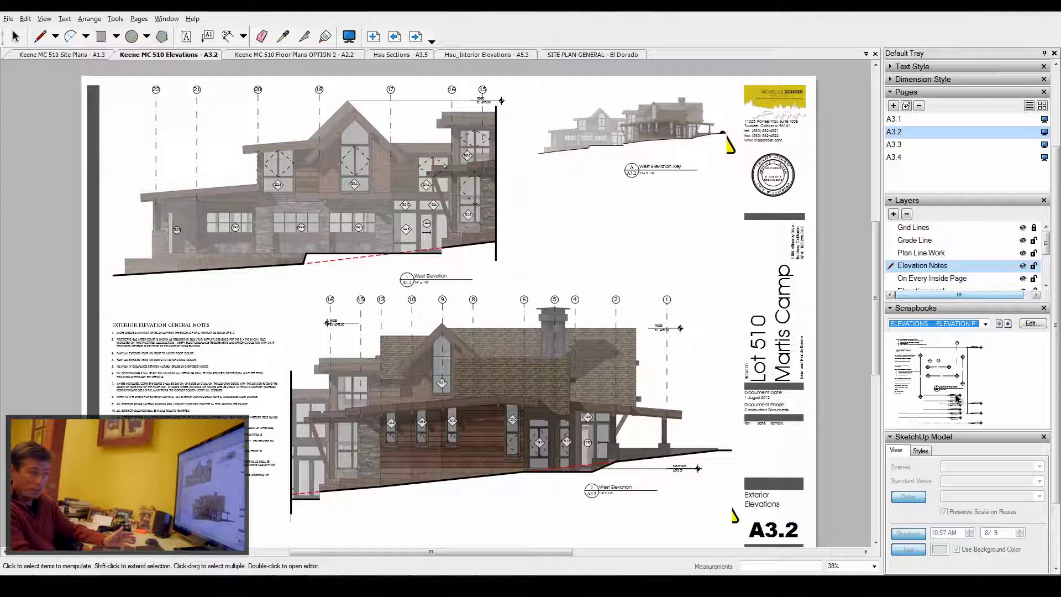
left_click_drag(959, 397, 699, 325)
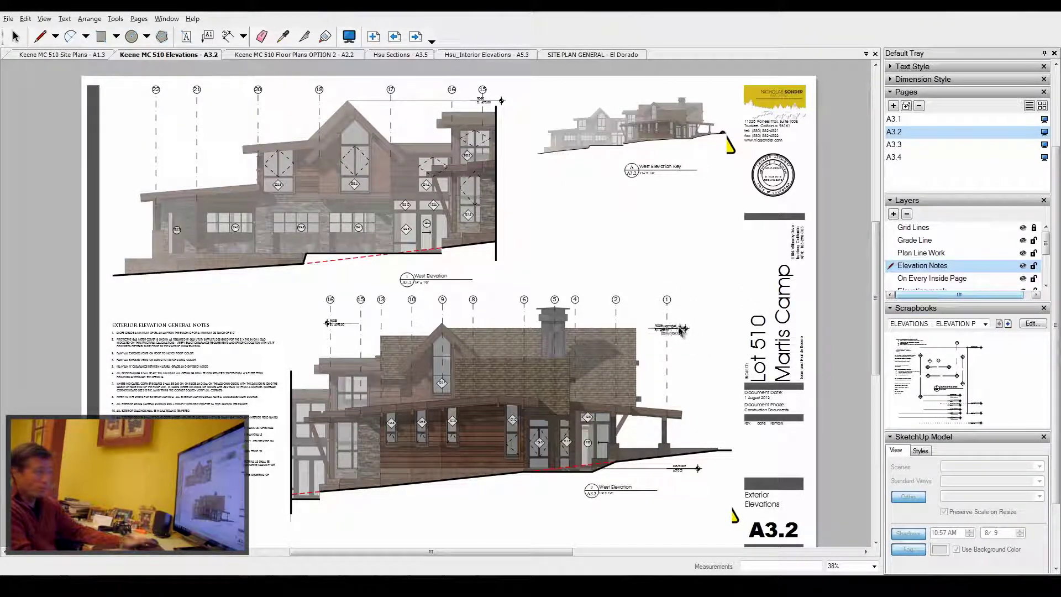
key("Escape")
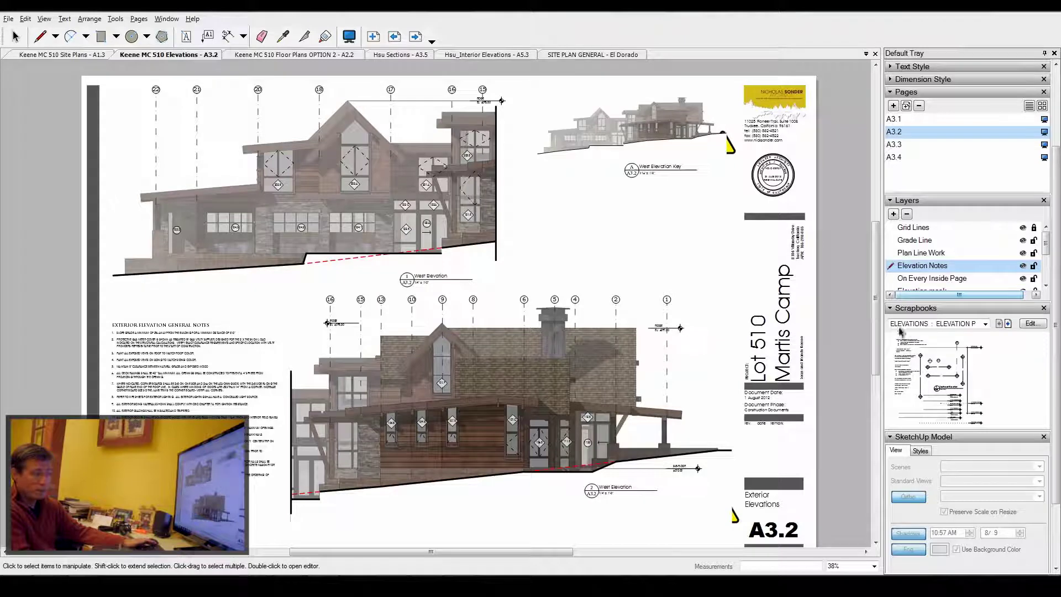
- Place the WINDOW TRIM AT STONE VENEER scrapbook note in the blank area below the West Elevation Key title
left_click(907, 375)
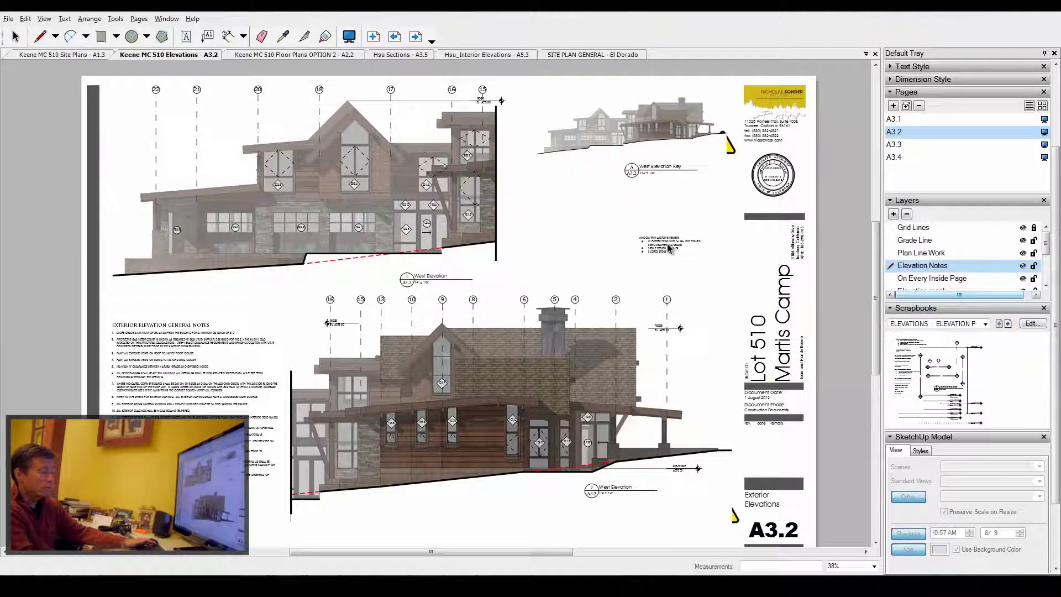
scroll(575, 239, "up", 2)
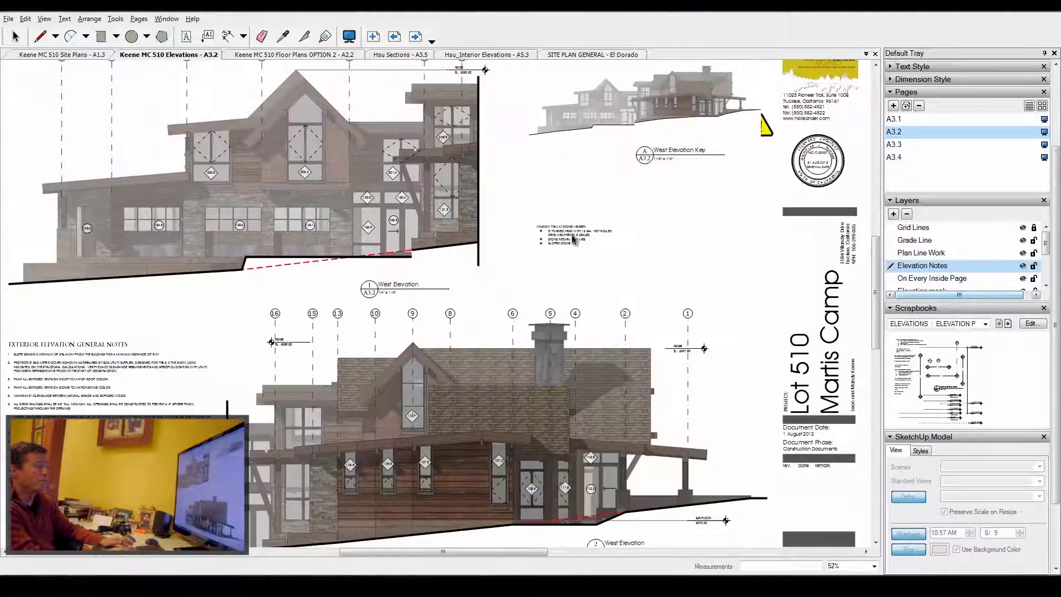
scroll(574, 239, "up", 3)
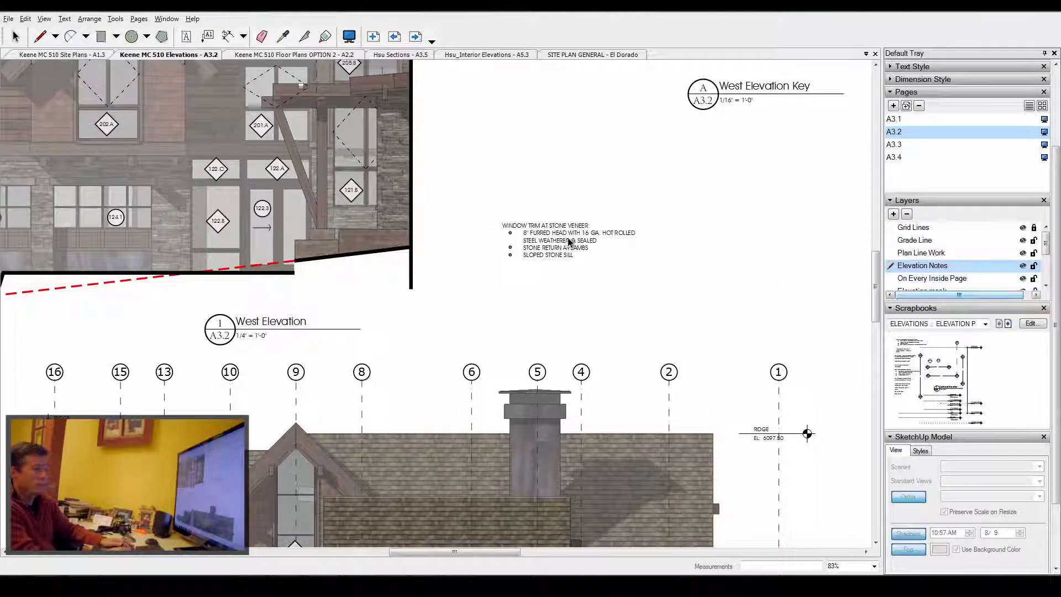
scroll(669, 274, "down", 3)
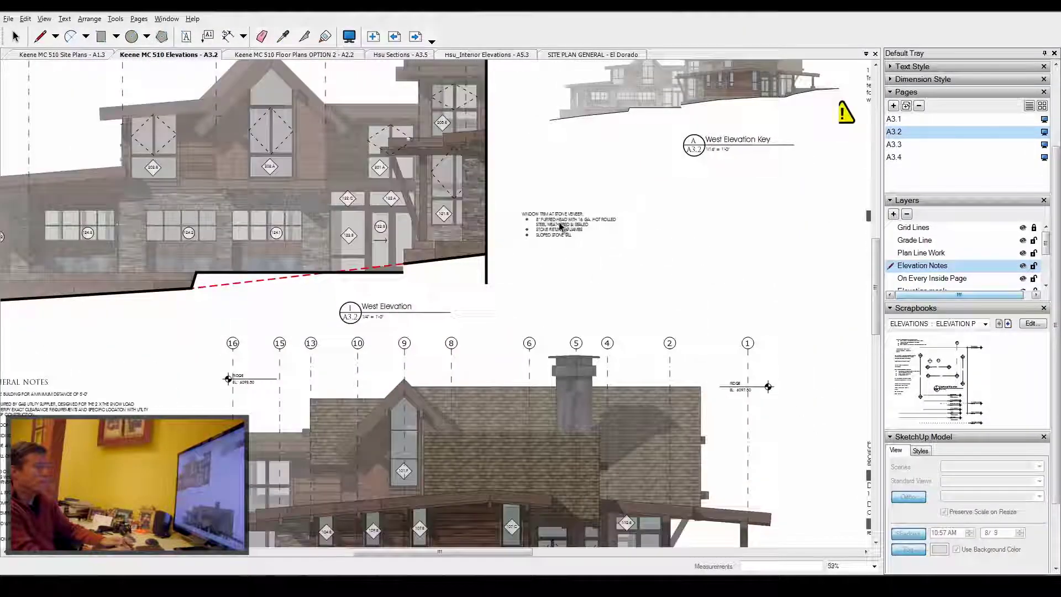
scroll(560, 226, "up", 2)
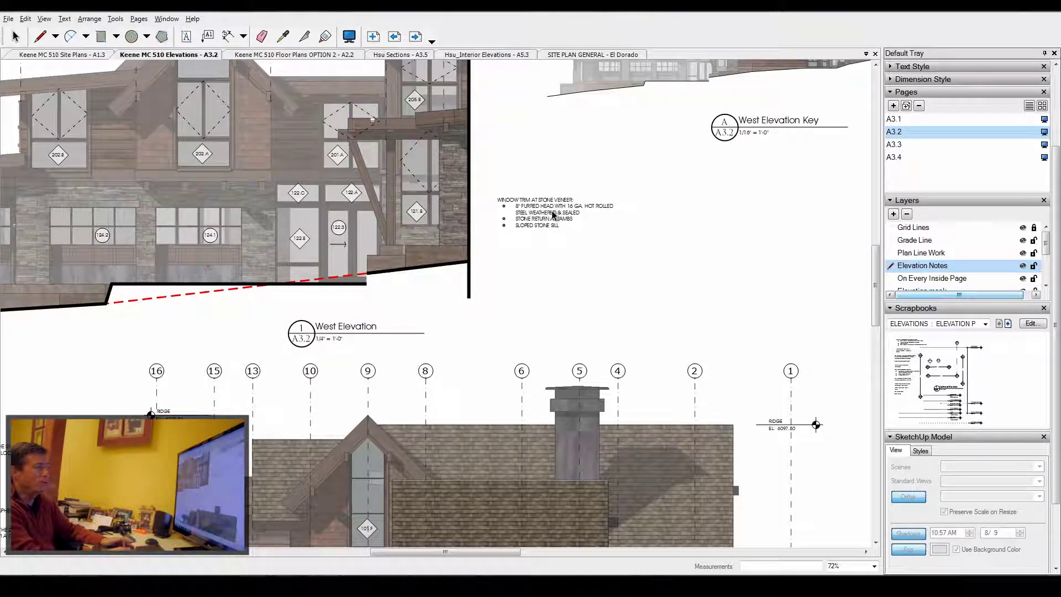
left_click(553, 215)
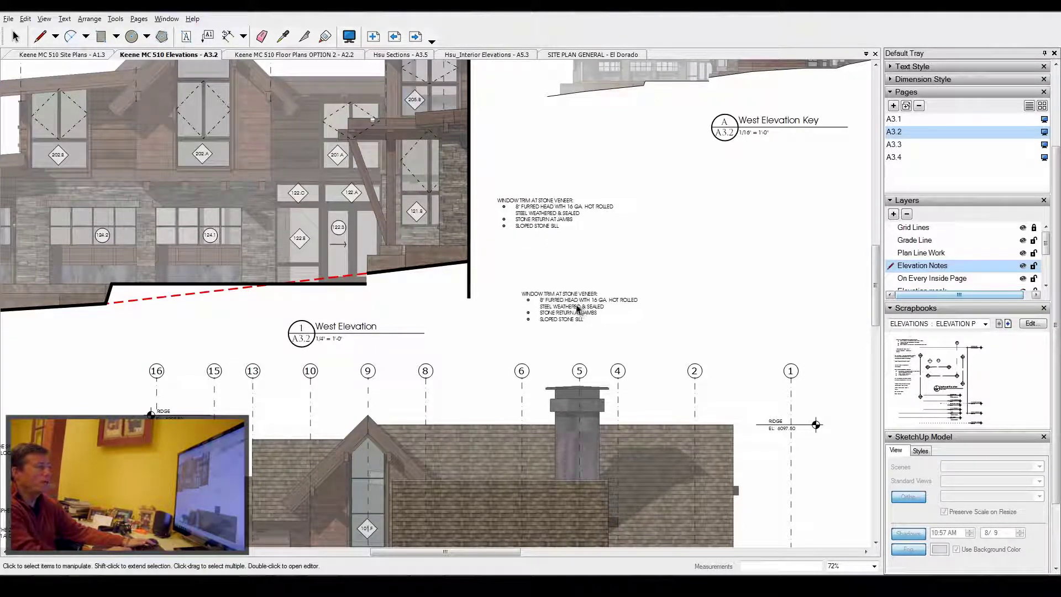
key("Escape")
key("space")
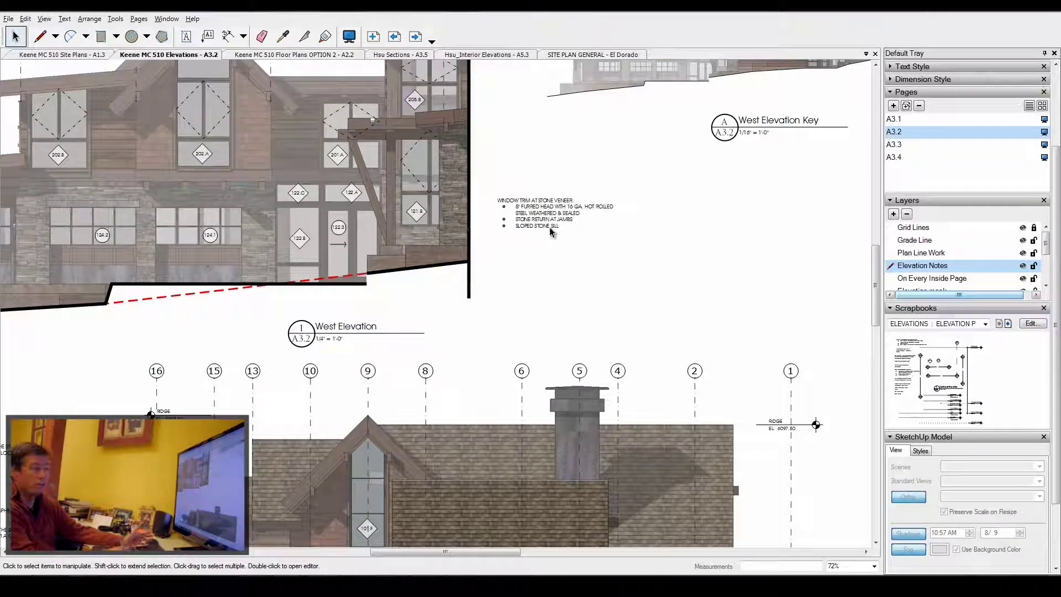
- Try out the scrapbook notes for window trim, mechanically seamed metal roofing and fascia trim below the placed window trim note
left_click_drag(904, 354, 533, 260)
key("space")
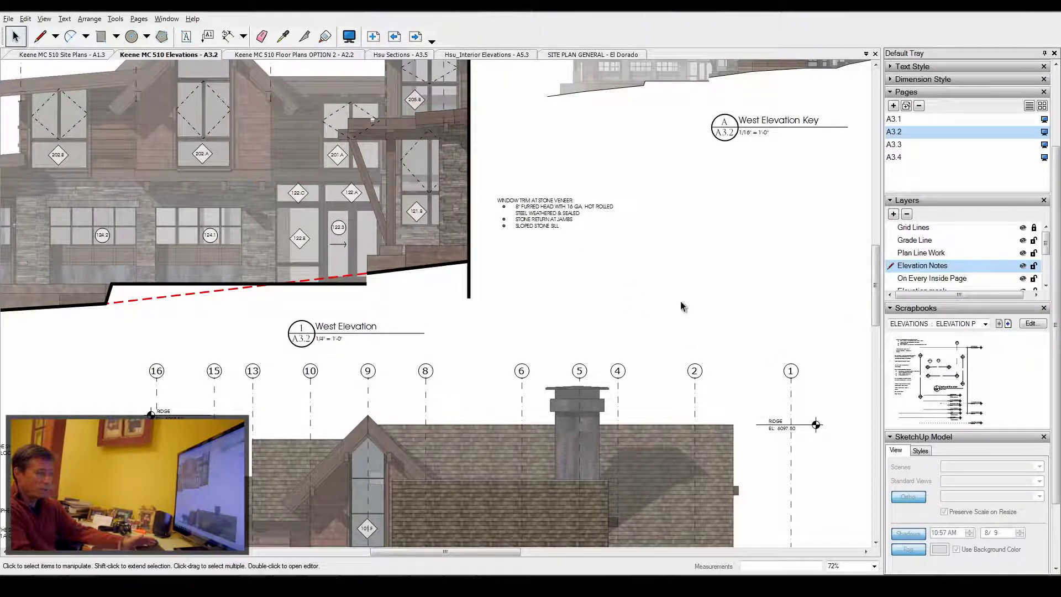
left_click(896, 368)
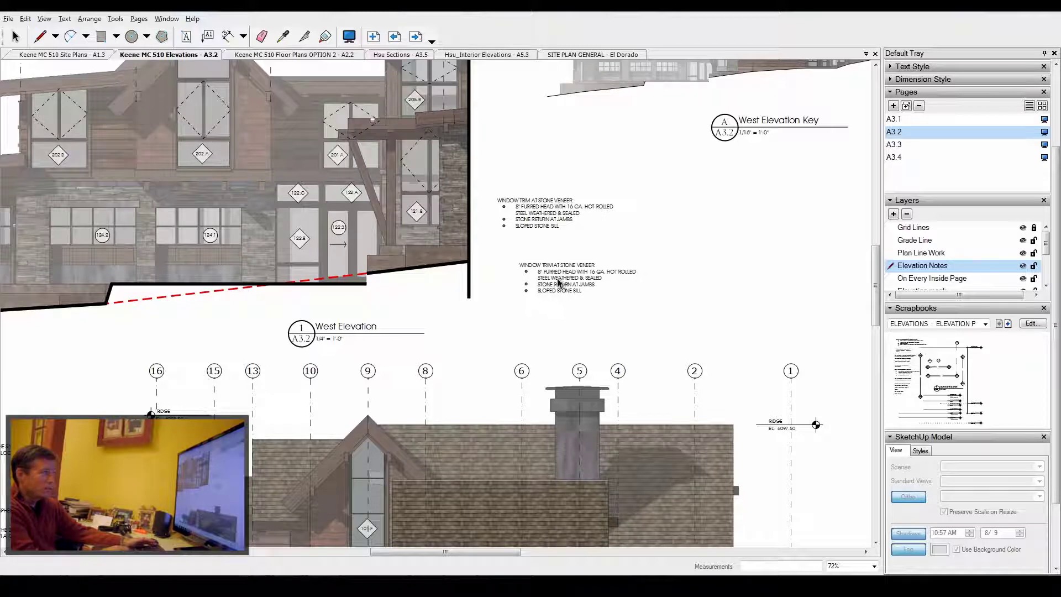
key("space")
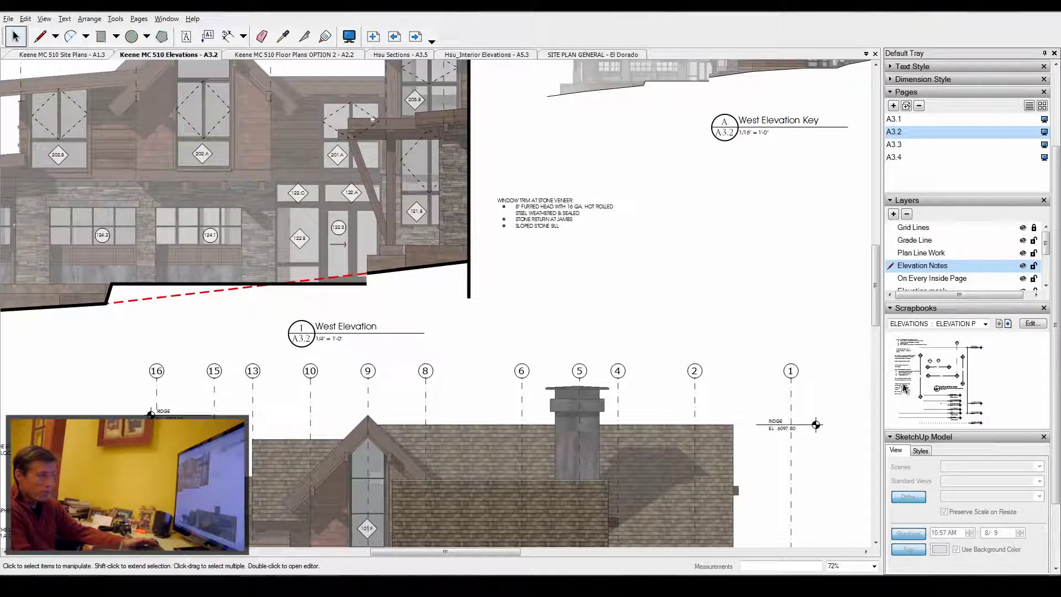
left_click(905, 389)
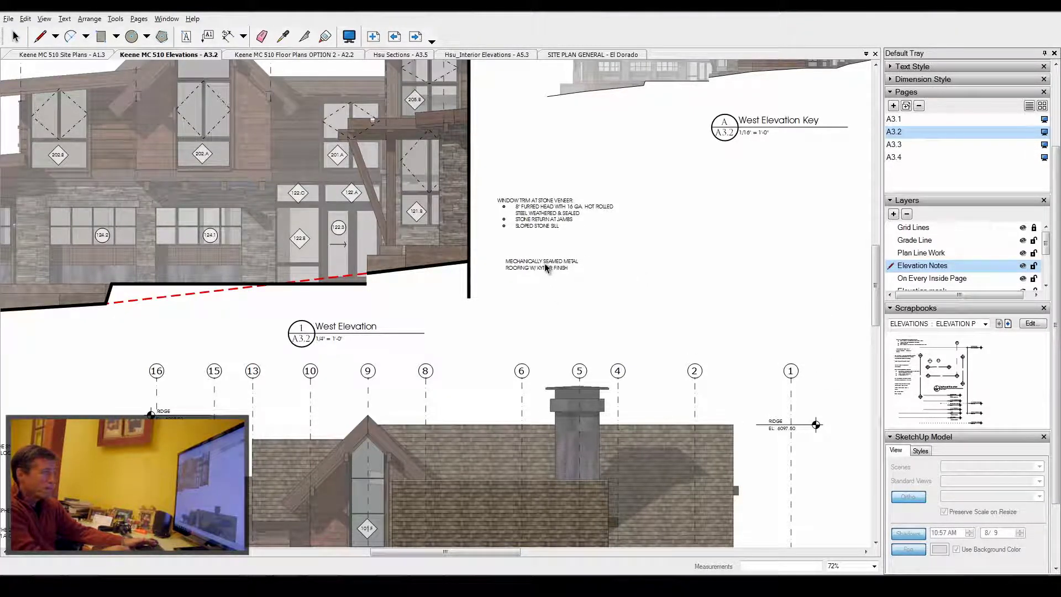
key("space")
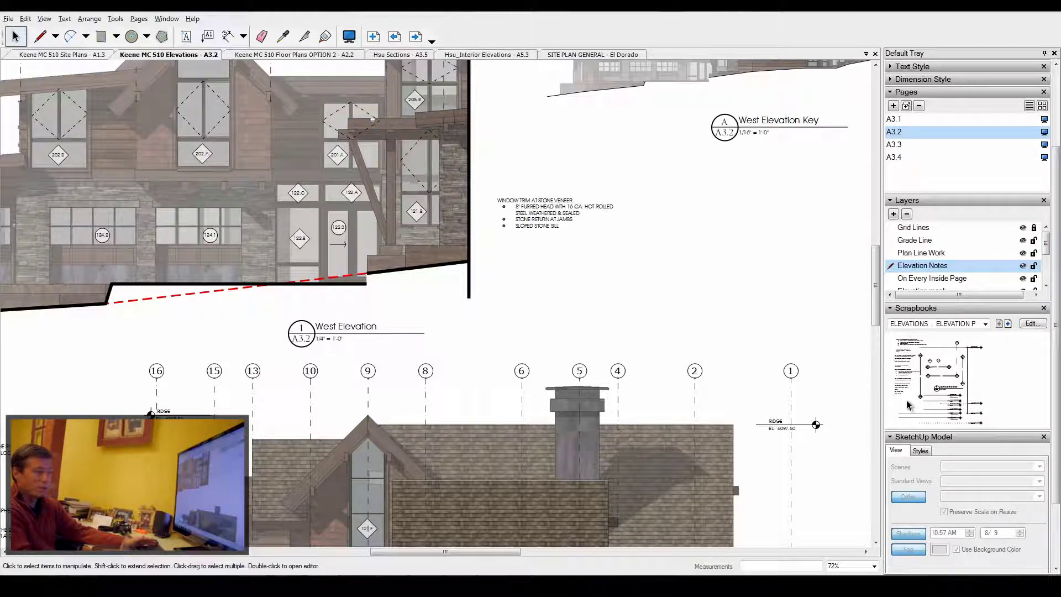
left_click(901, 396)
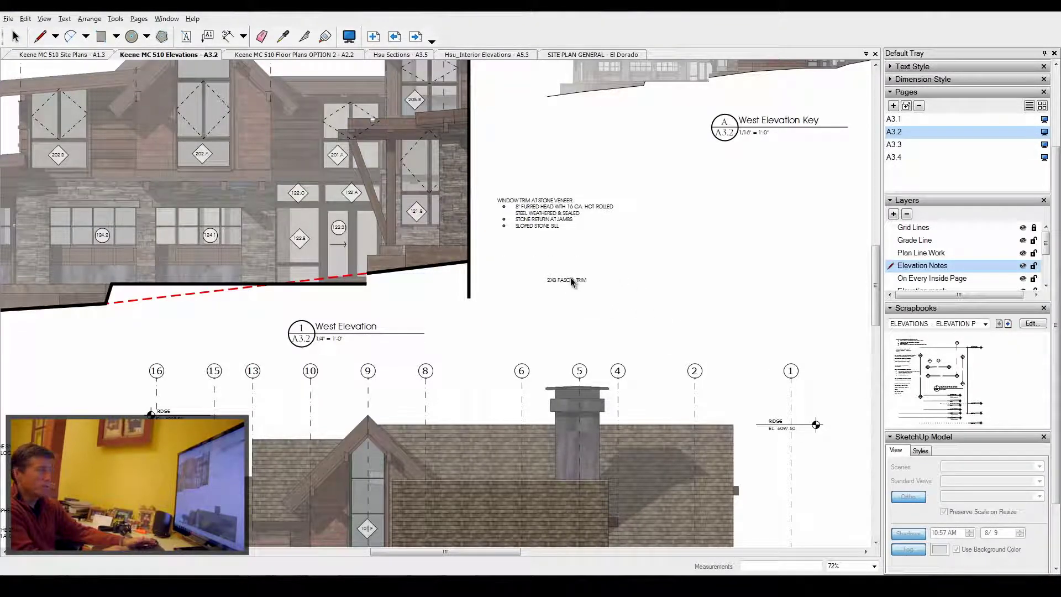
key("space")
scroll(741, 260, "down", 3)
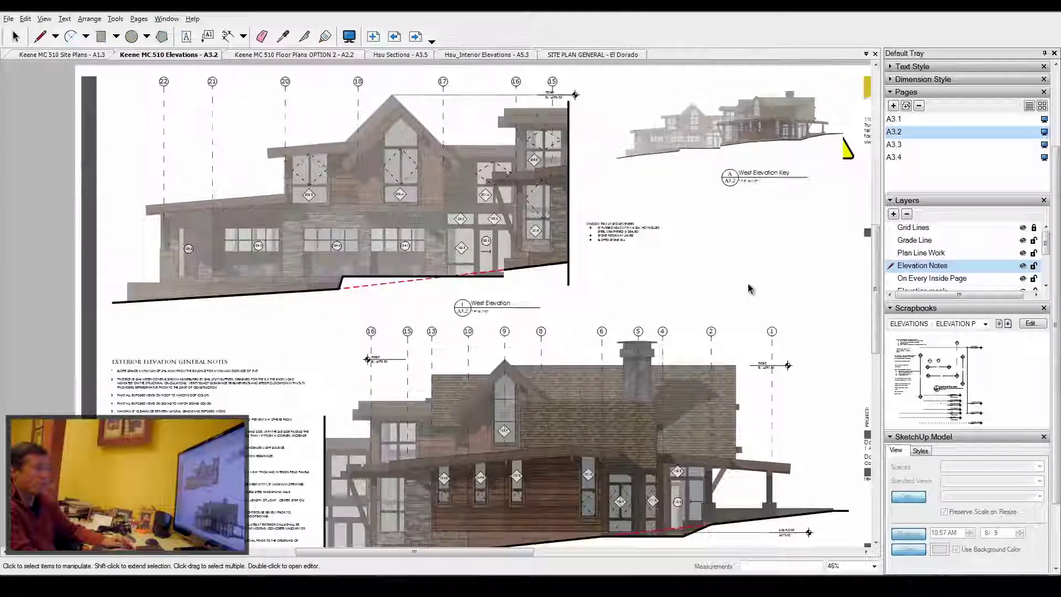
scroll(708, 254, "down", 2)
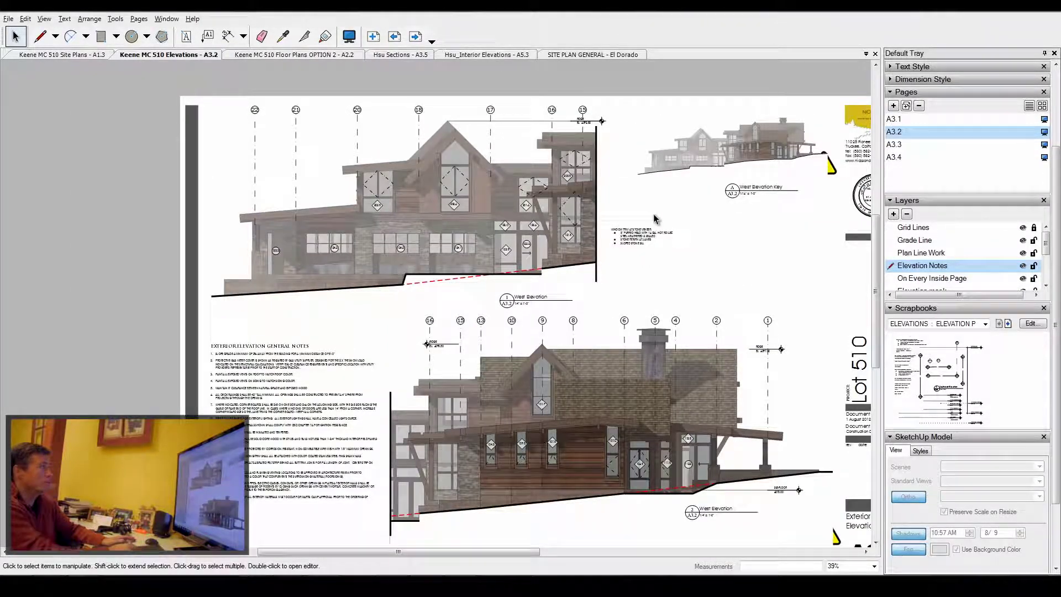
- Switch to the Keene MC 510 Floor Plans OPTION 2 document at sheet A2.2 and display the FLOOR PLAN : GRAPHICS scrapbook
left_click(342, 56)
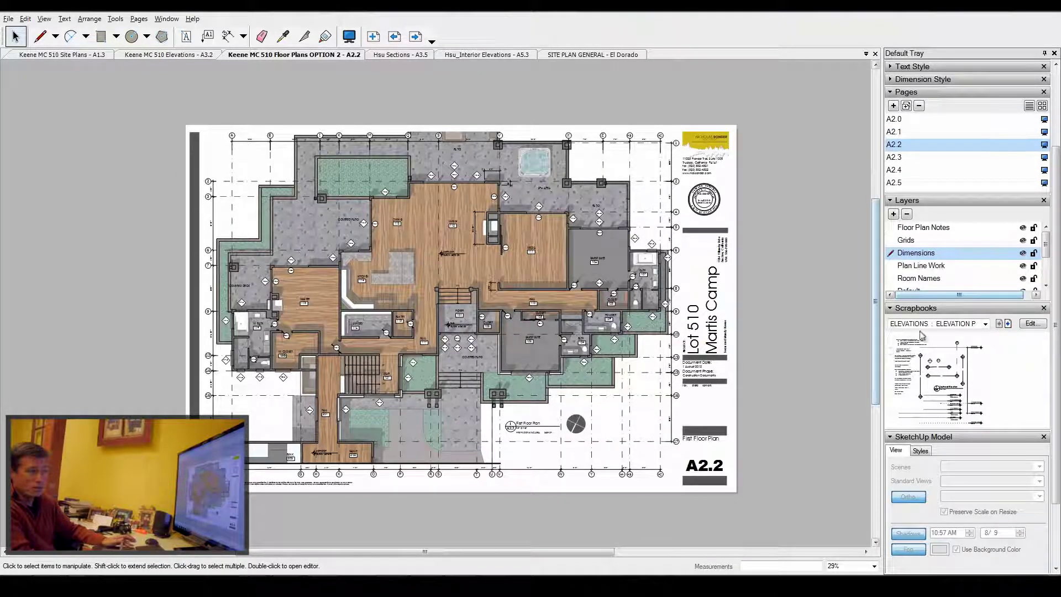
left_click(986, 325)
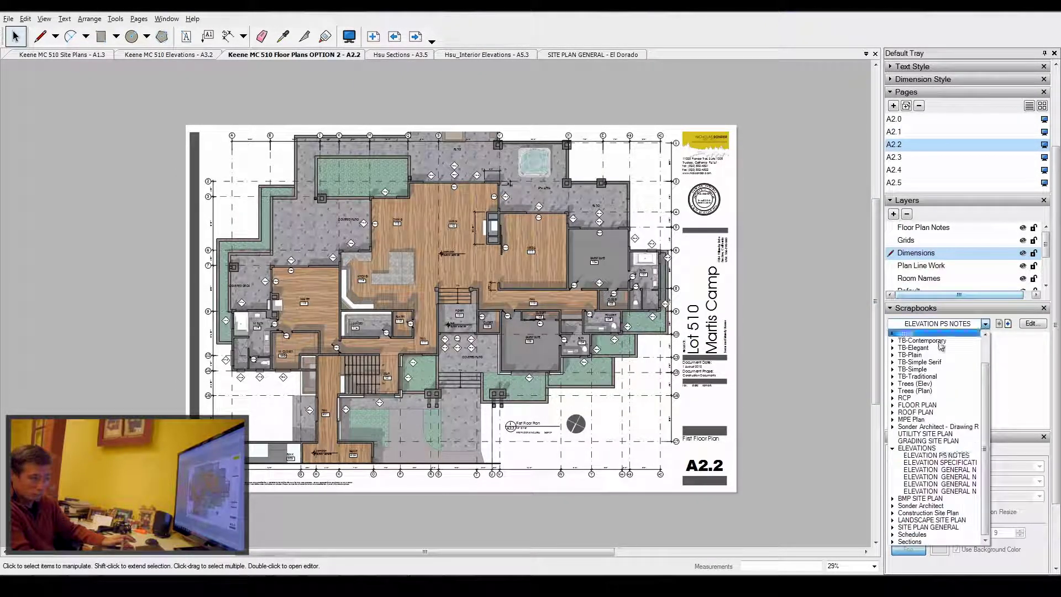
left_click(918, 412)
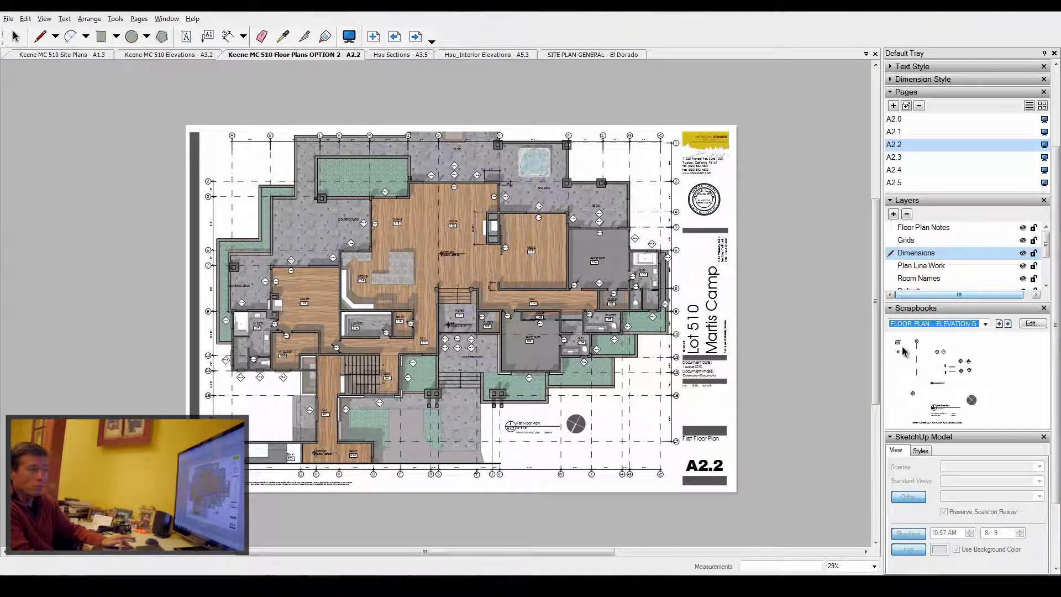
- Try out a diamond window tag on the patio outside Guest Suite 106 and another scrapbook graphic inside the suite
scroll(582, 210, "up", 4)
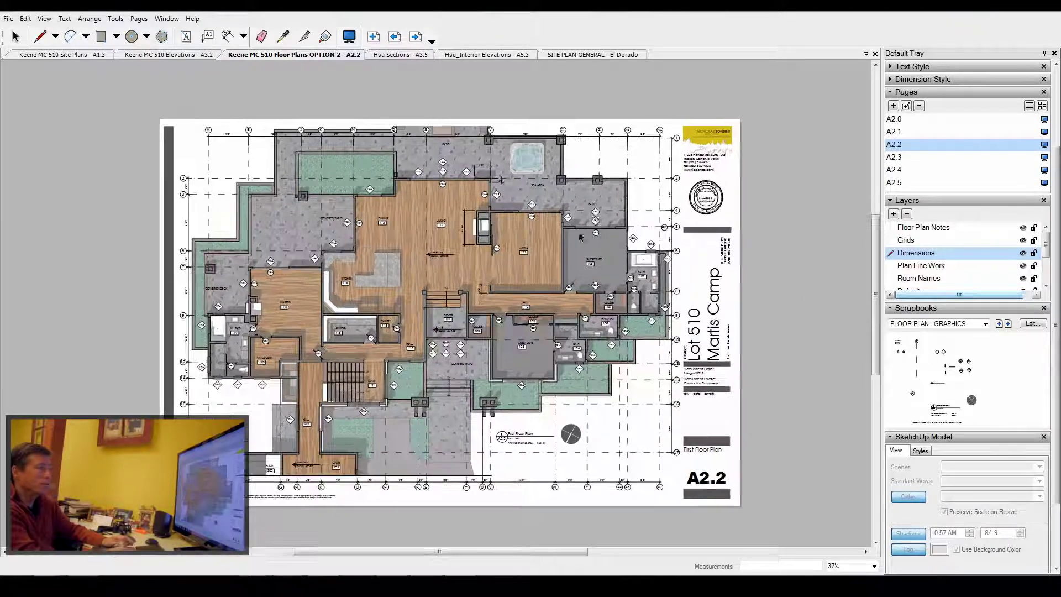
scroll(582, 211, "up", 5)
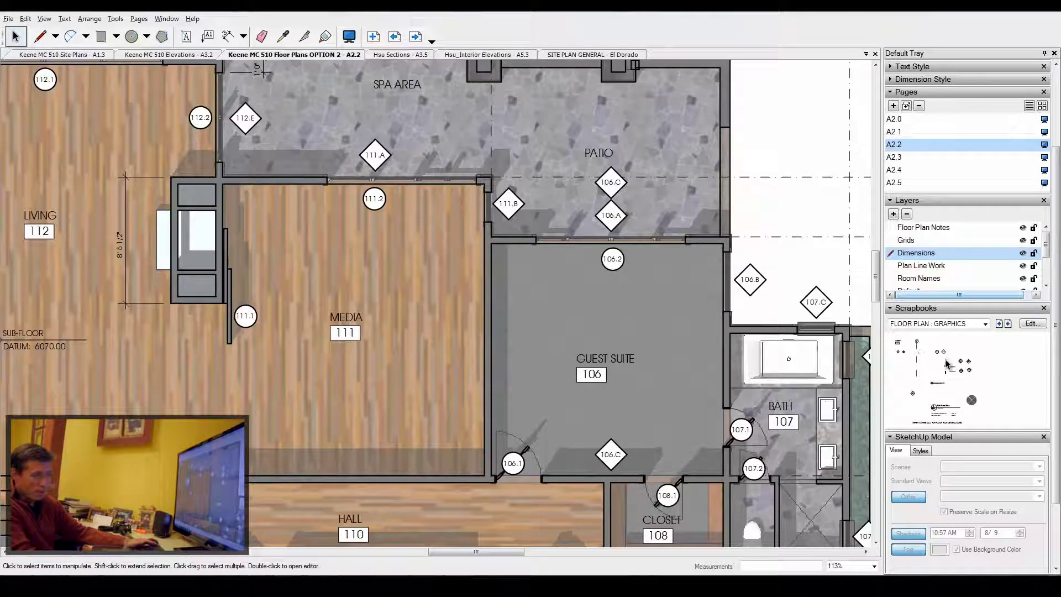
left_click_drag(945, 353, 675, 207)
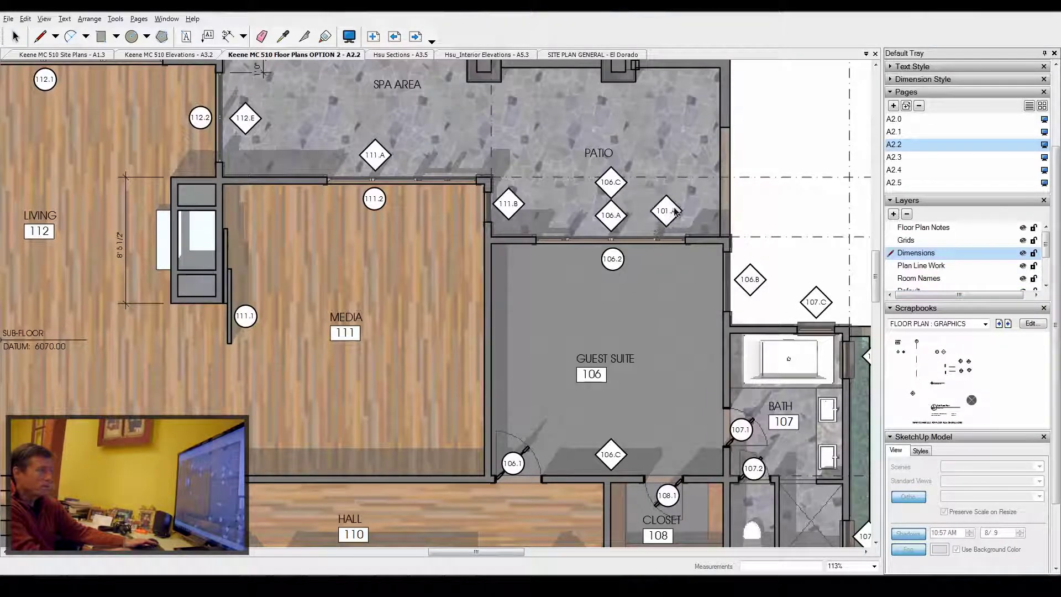
key("Escape")
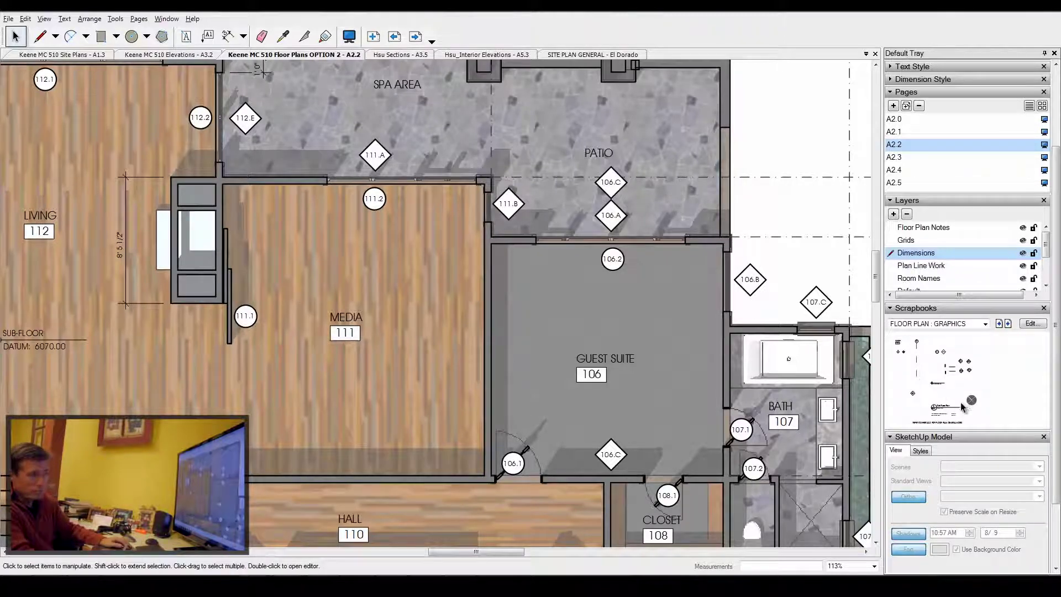
mouse_move(940, 387)
left_mouse_down()
mouse_move(697, 279)
mouse_move(628, 307)
mouse_move(633, 314)
left_mouse_up()
key("Escape")
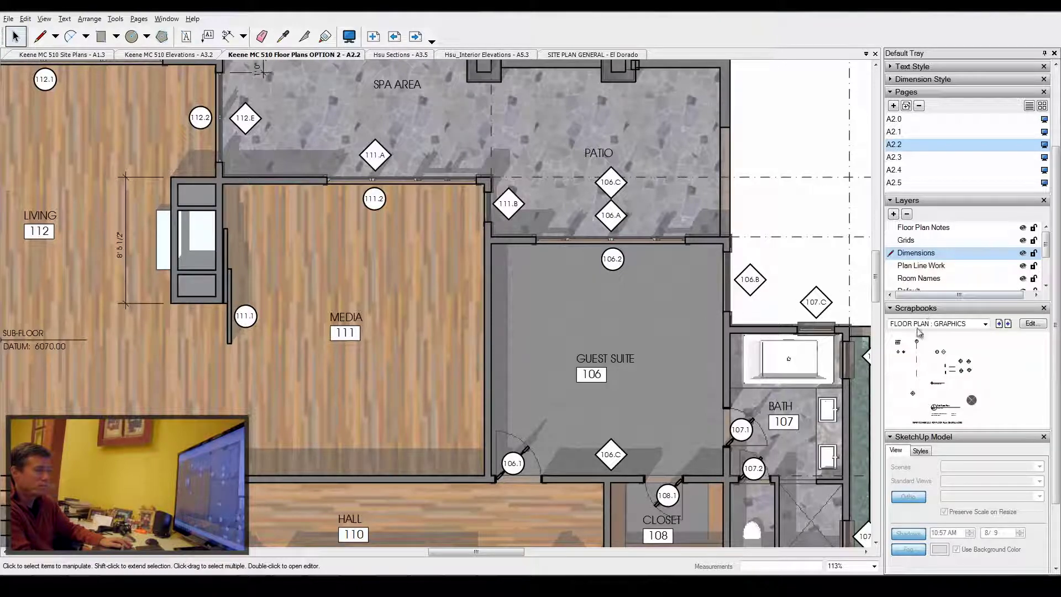
- Open the FLOOR PLAN : GRAPHICS scrapbook for editing as its own document
scroll(821, 341, "down", 3)
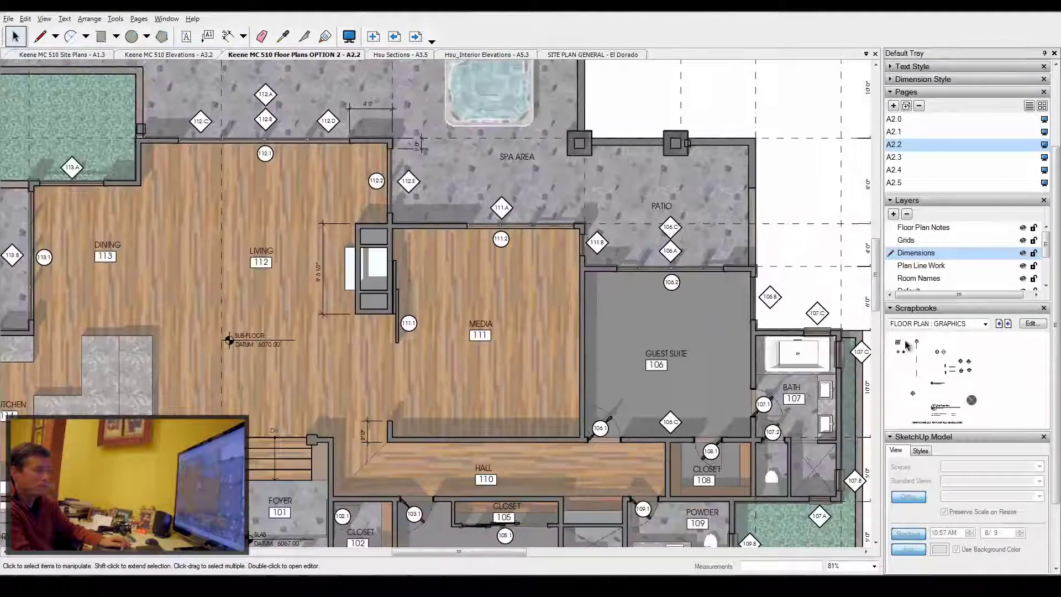
scroll(696, 307, "down", 3)
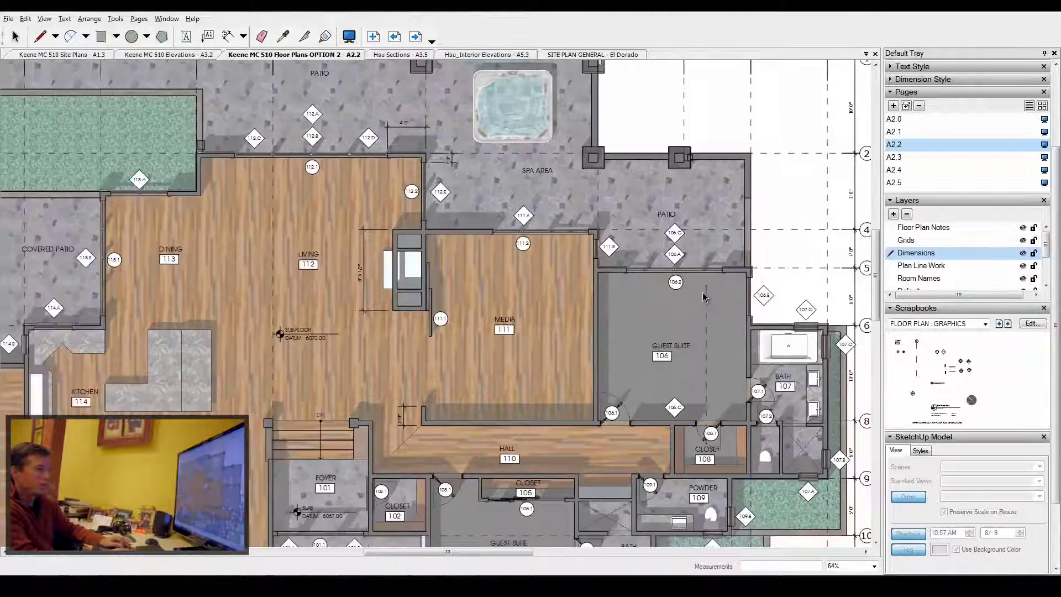
scroll(691, 155, "up", 1)
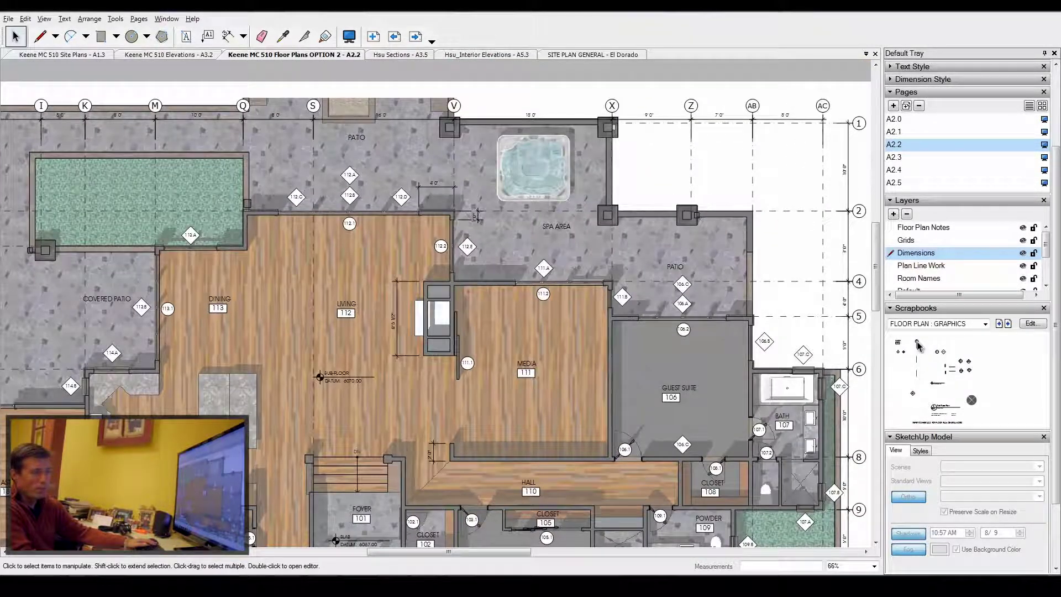
left_click(1033, 323)
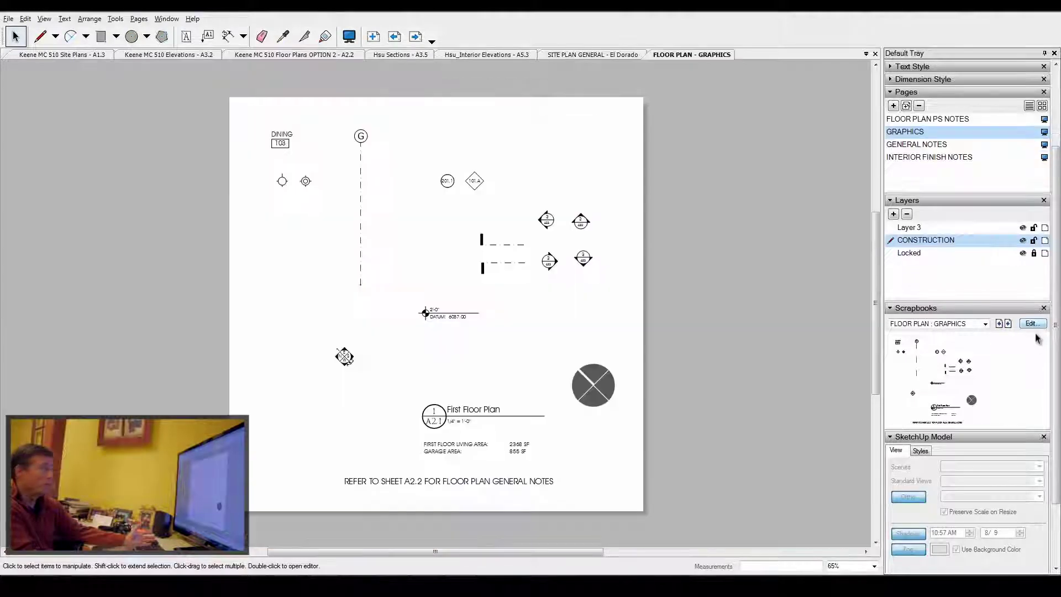
- Group the G grid bubble with its dashed grid line in the scrapbook document and save the file
left_click(357, 133)
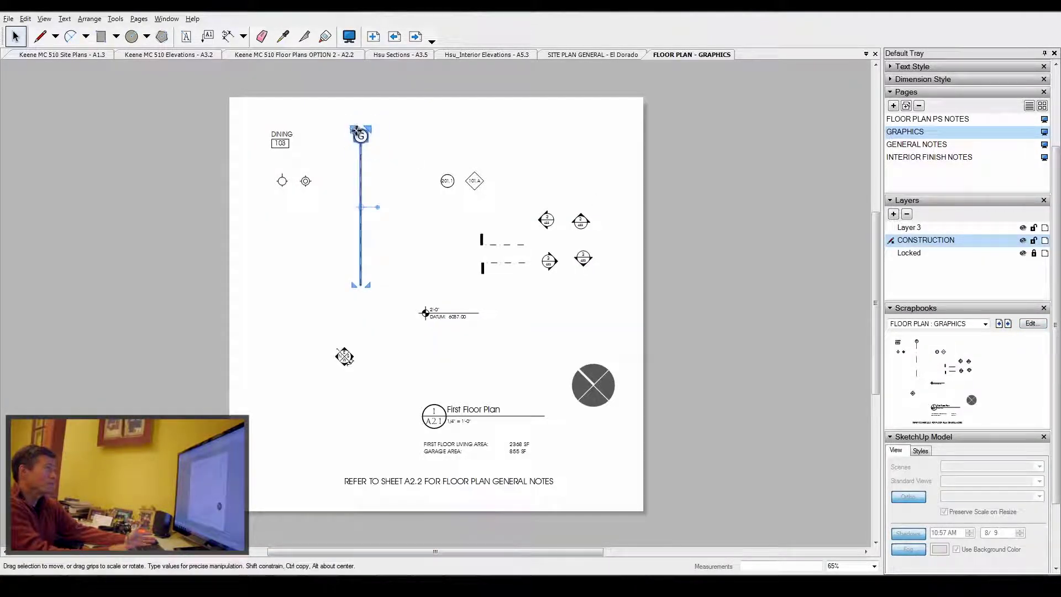
right_click(361, 143)
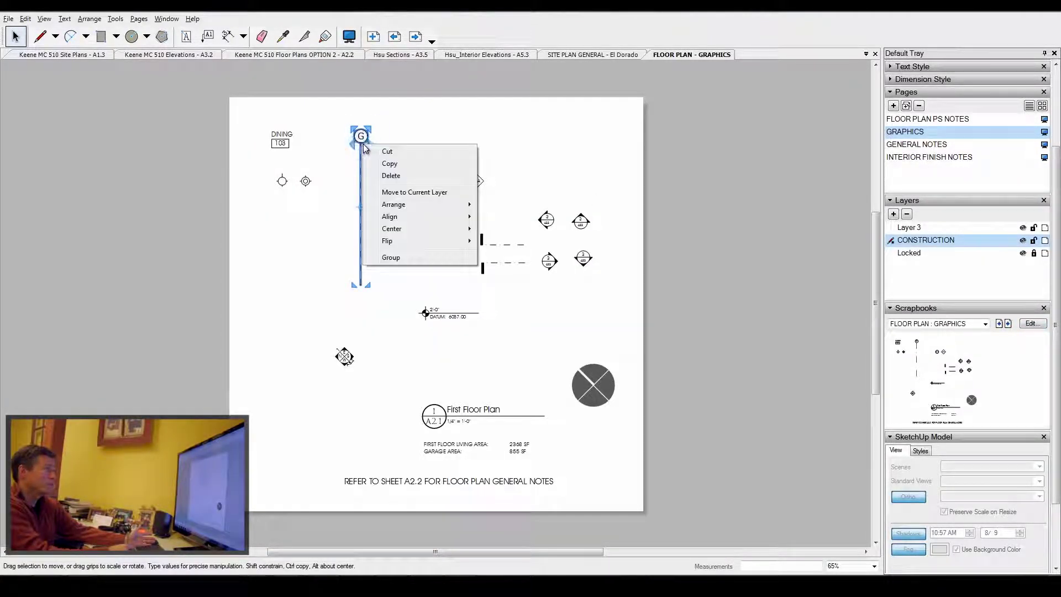
left_click(391, 257)
left_click(6, 20)
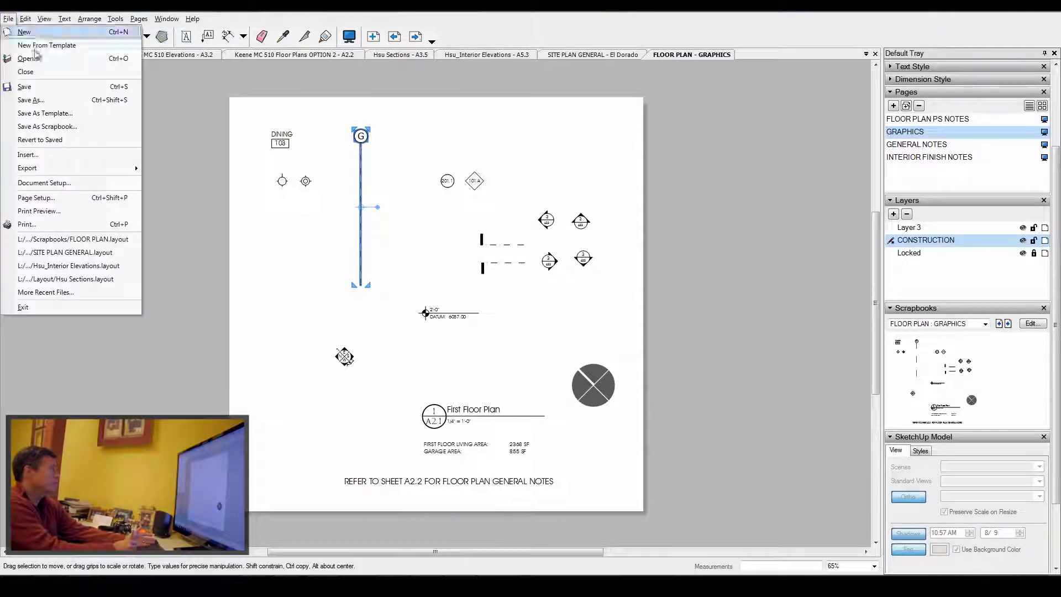
left_click(33, 87)
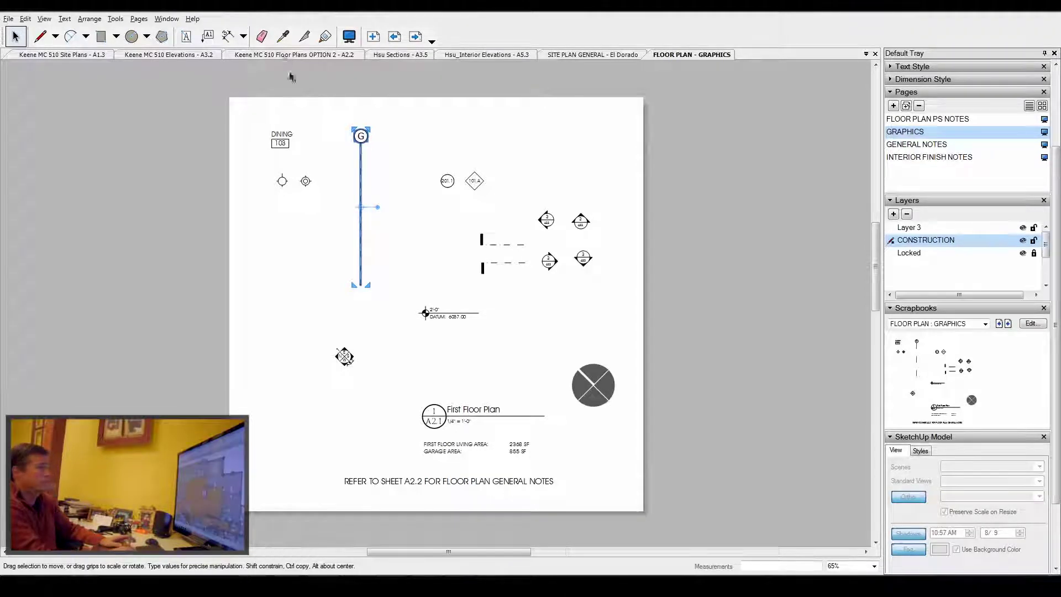
- Return to the Keene MC 510 Floor Plans OPTION 2 document and try out the grouped G grid line between gridlines X and Z
left_click(283, 55)
left_click(920, 345)
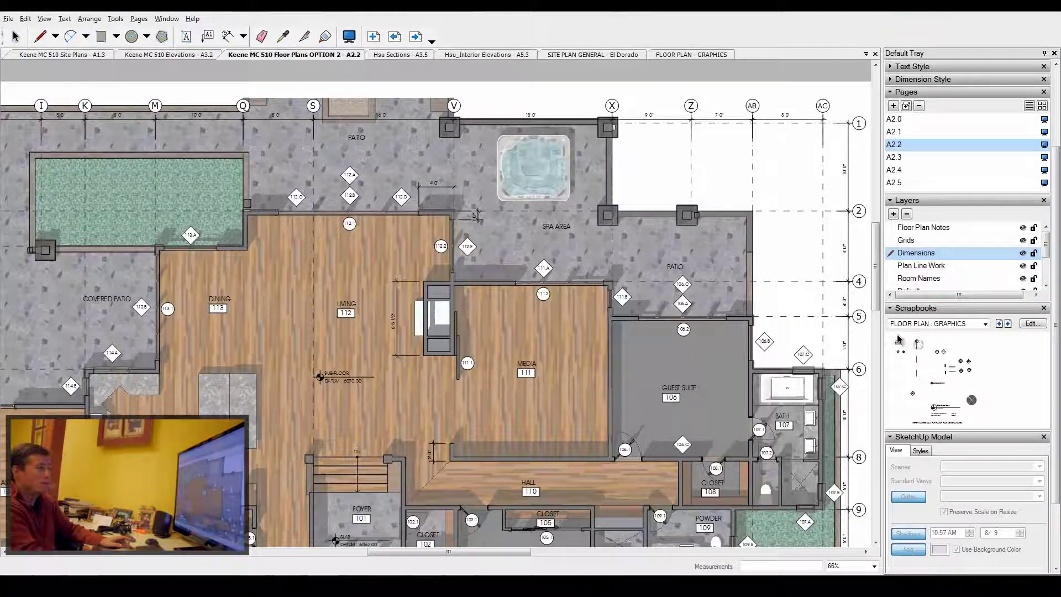
scroll(640, 290, "down", 4)
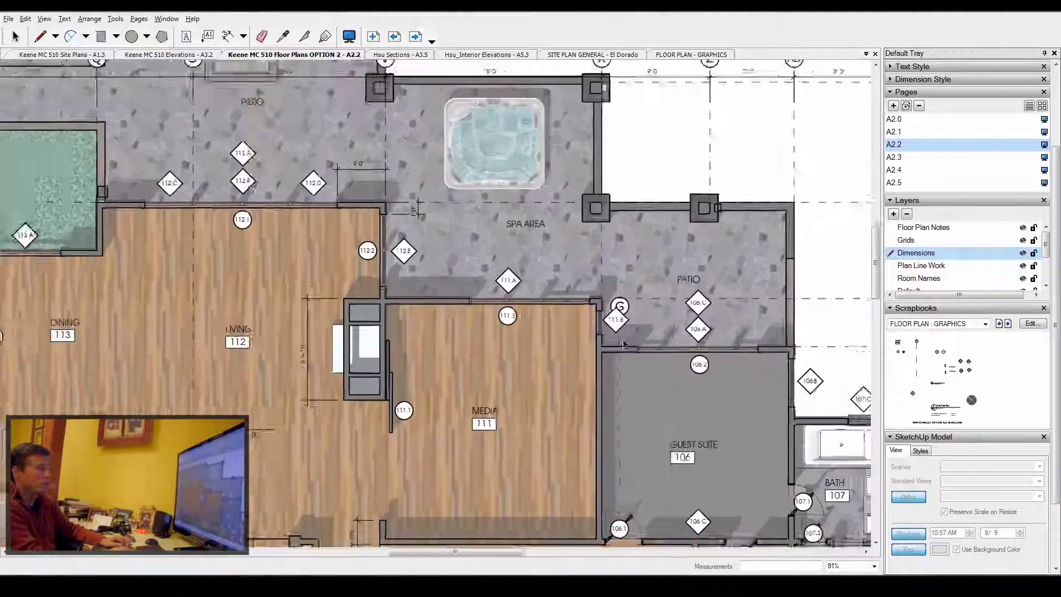
scroll(652, 195, "up", 4)
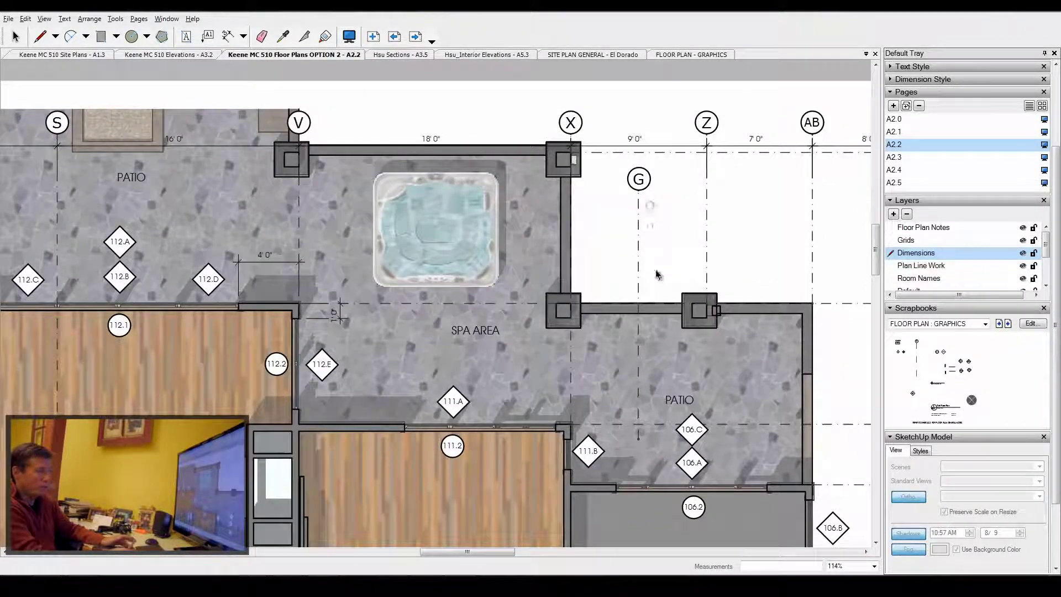
left_click(15, 37)
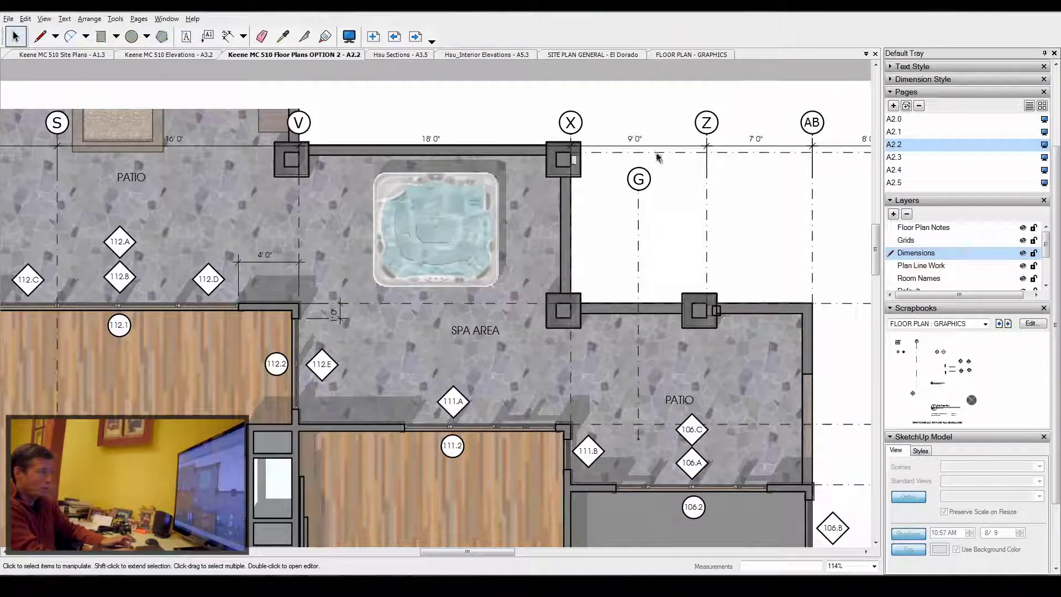
- Move the G grid line sideways onto gridline X along the spa area's outer wall
left_click(642, 188)
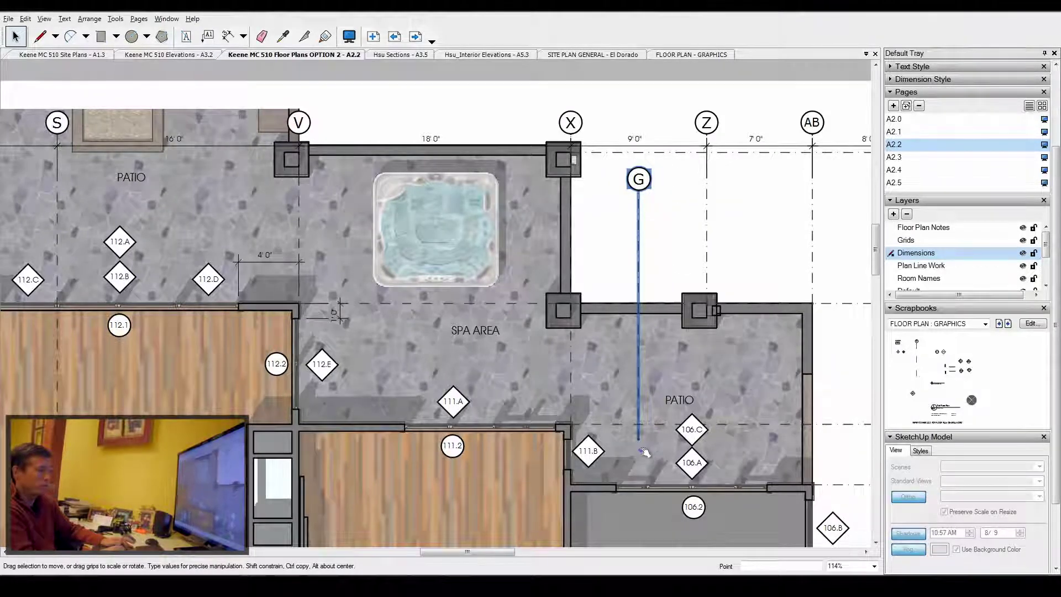
scroll(640, 438, "up", 3)
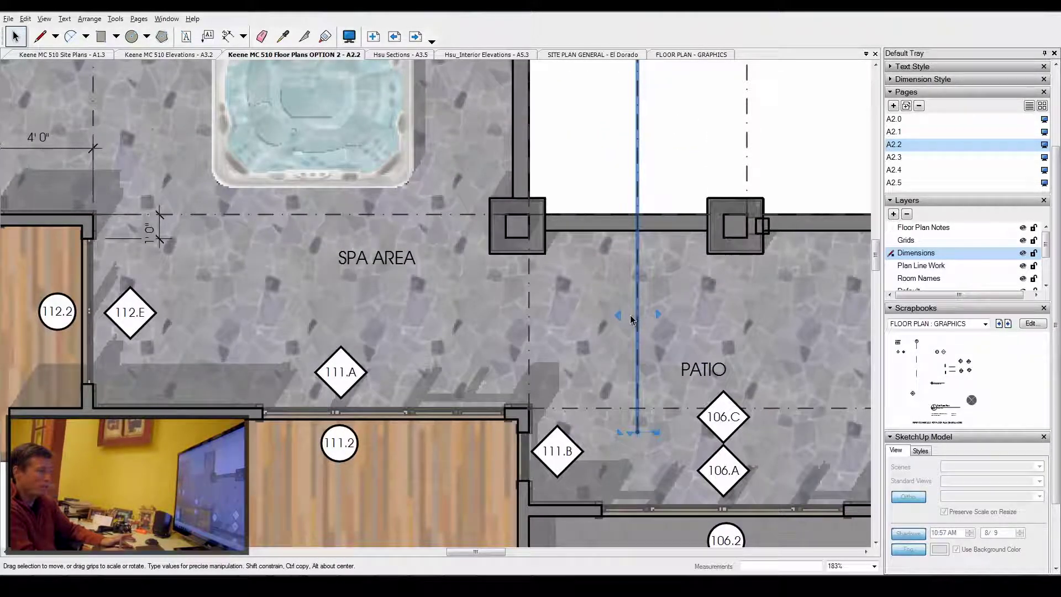
left_click_drag(634, 315, 536, 299)
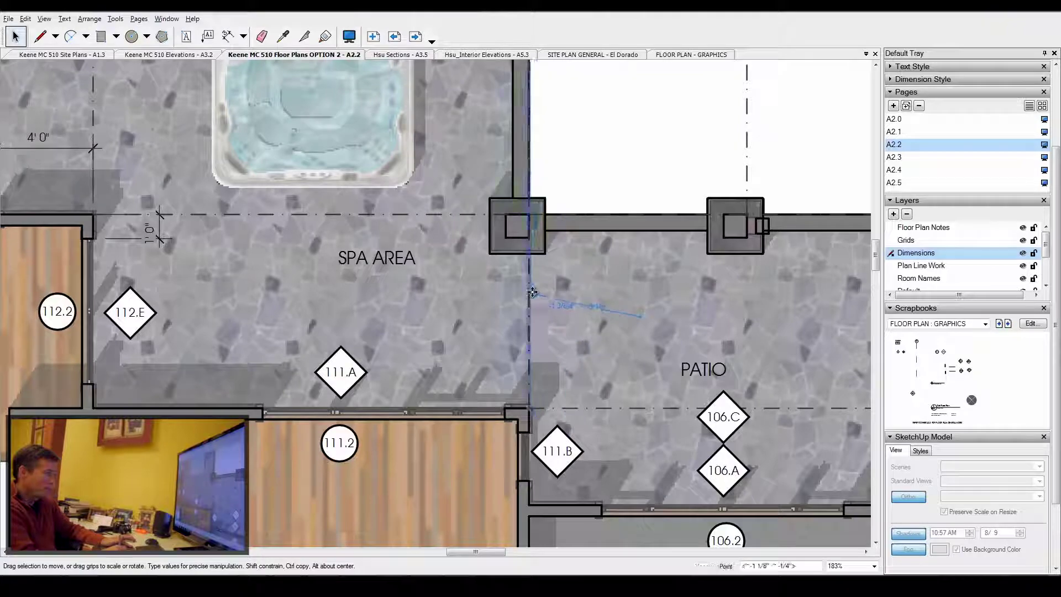
scroll(483, 365, "down", 3)
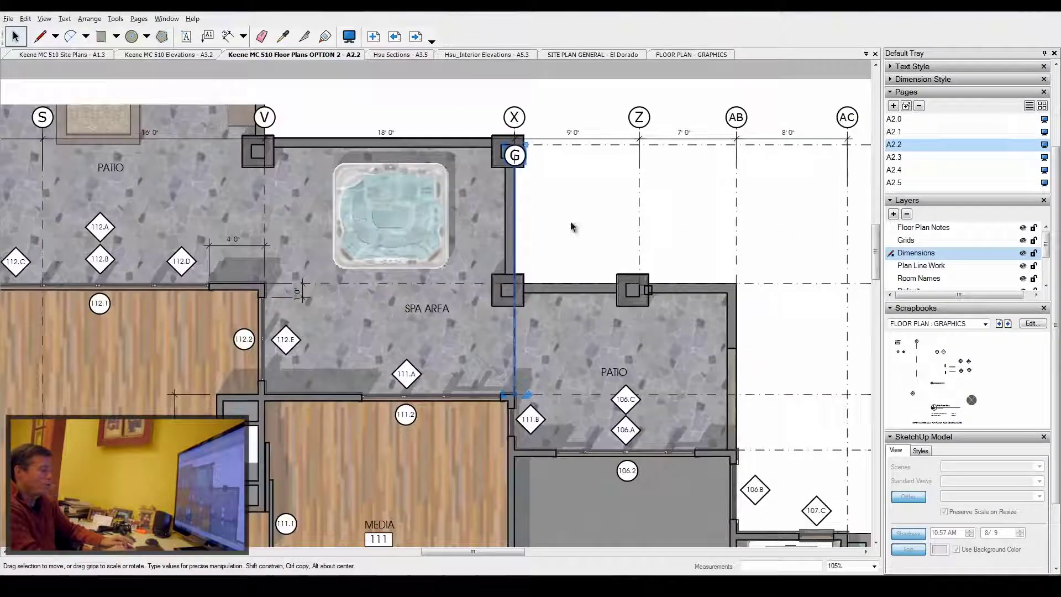
scroll(519, 394, "up", 2)
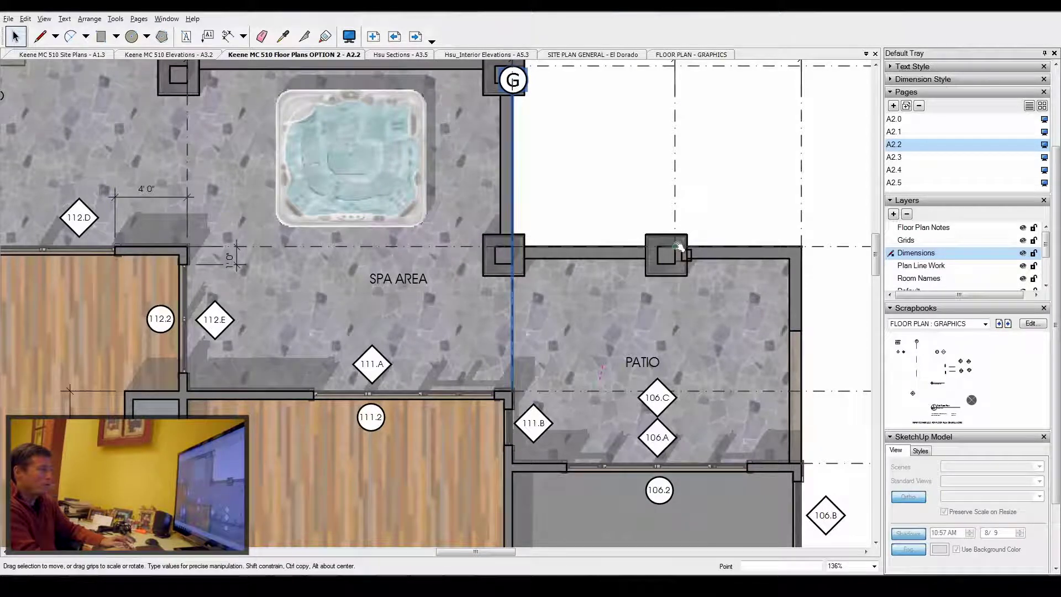
left_click(514, 191)
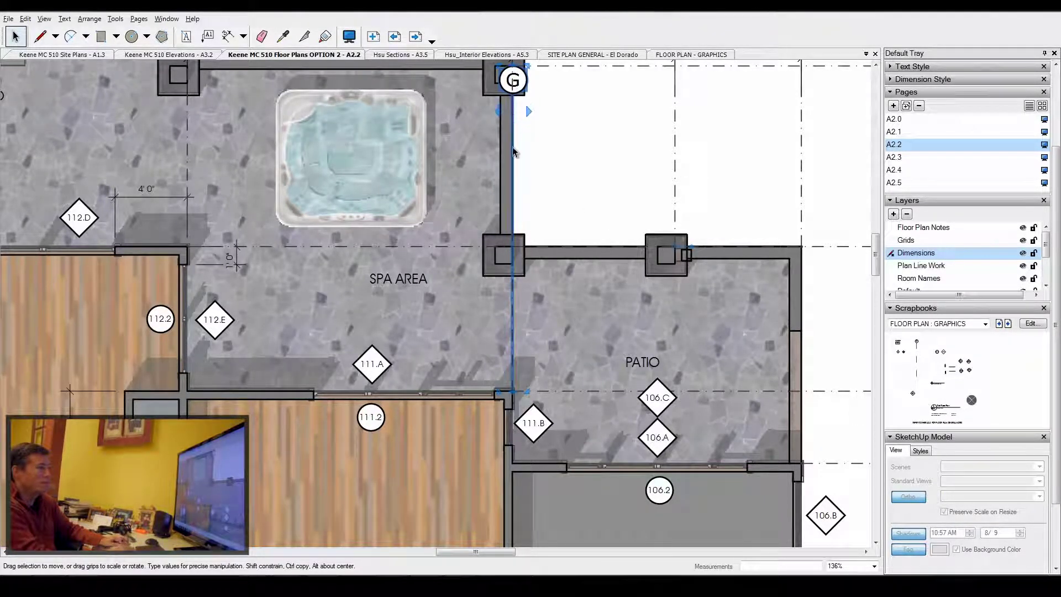
scroll(513, 152, "down", 3)
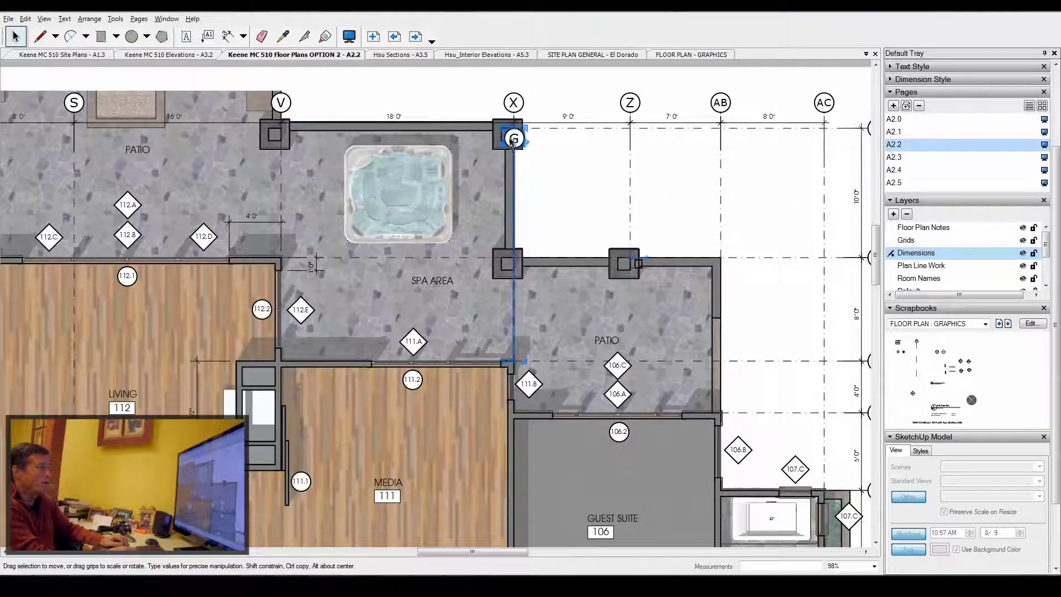
- Move the G grid line off gridline X into the blank area before gridline Z and delete it
left_click_drag(514, 138, 576, 137)
scroll(688, 322, "down", 3)
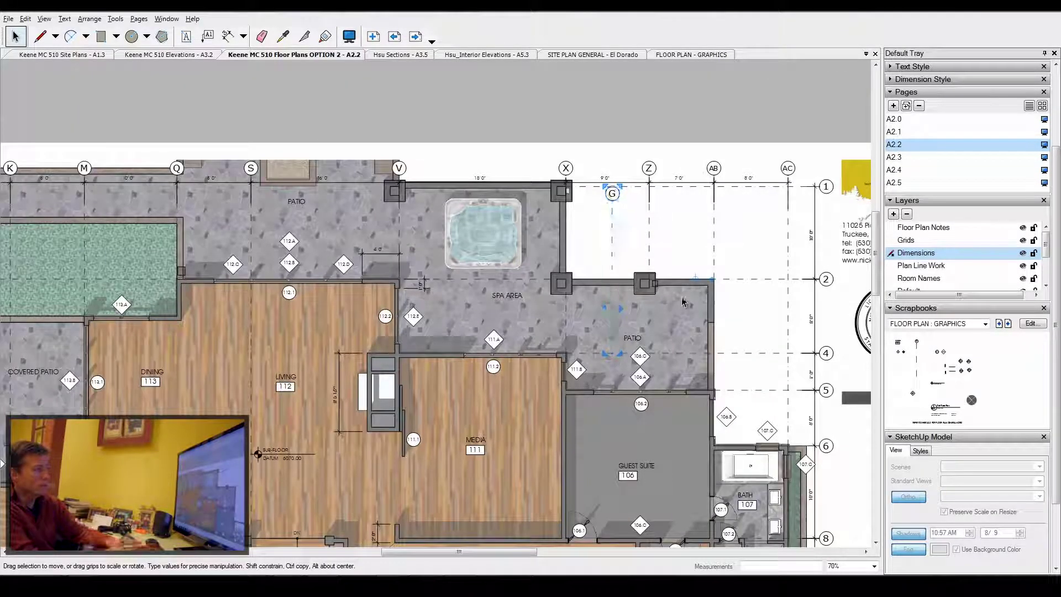
key("Delete")
- Examine the gridlines and overall layout of First Floor Plan sheet A2.2 and the list of available scrapbooks
scroll(646, 244, "down", 3)
scroll(670, 249, "down", 2)
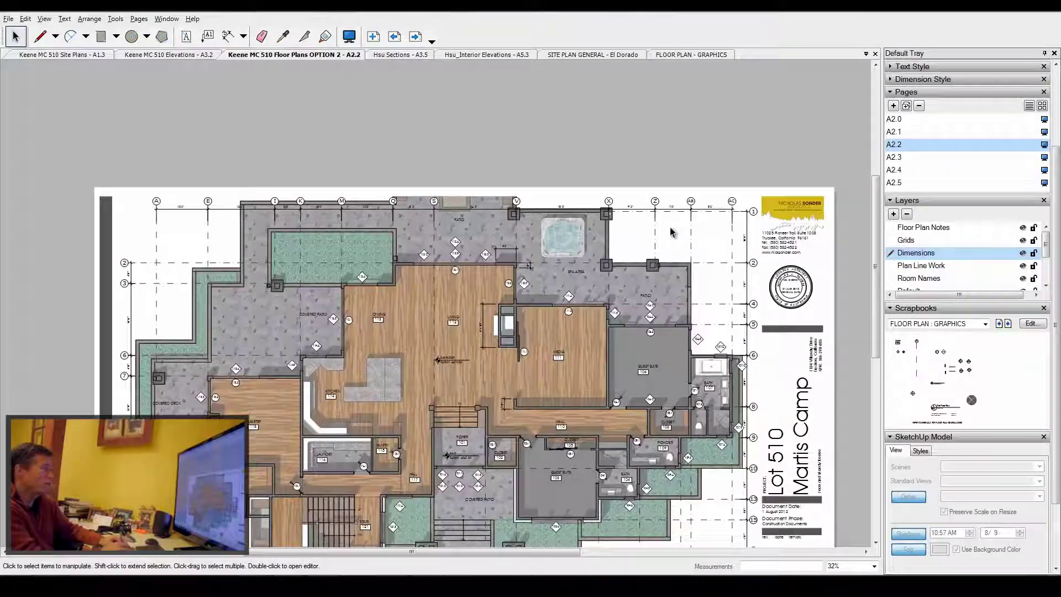
scroll(238, 253, "up", 4)
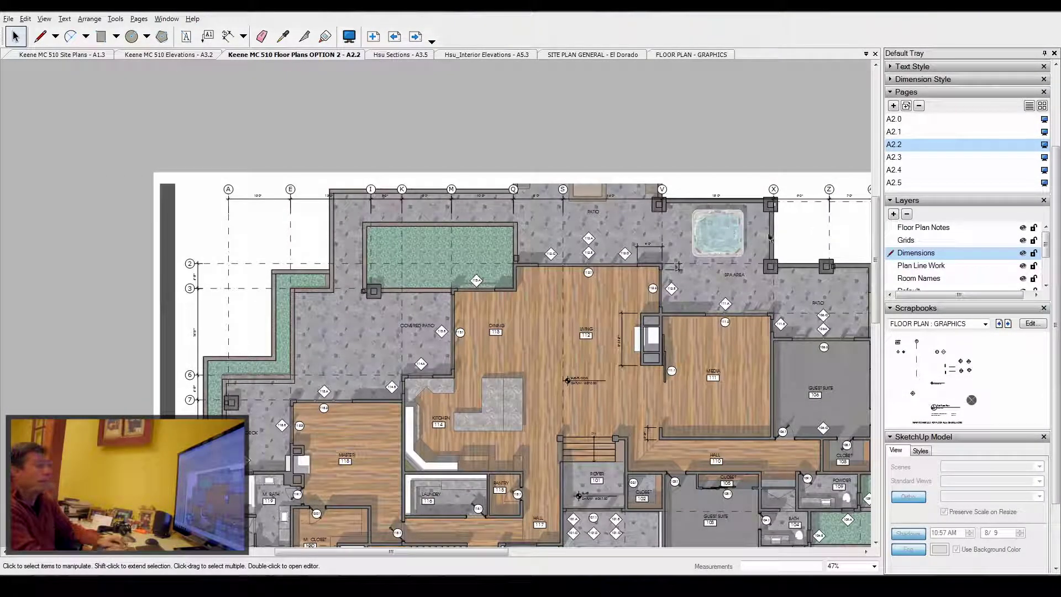
scroll(235, 197, "down", 1)
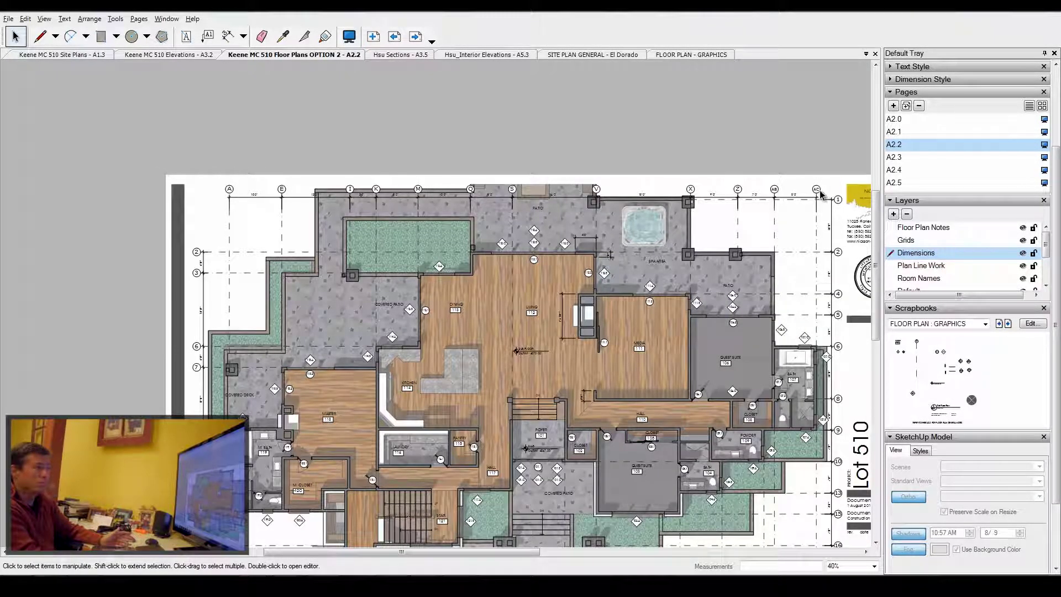
scroll(351, 209, "down", 2)
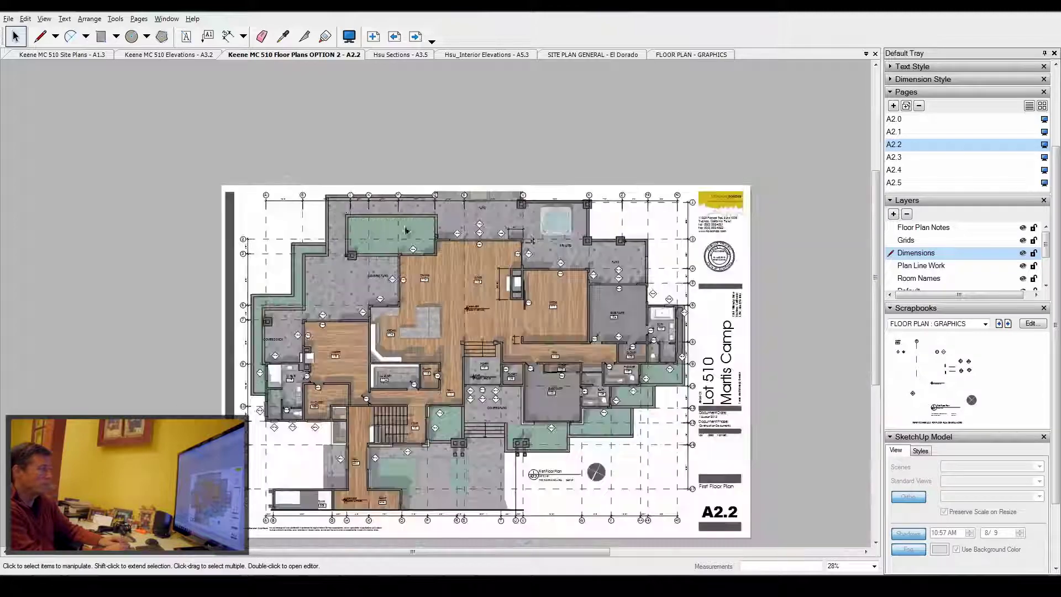
scroll(512, 482, "up", 2)
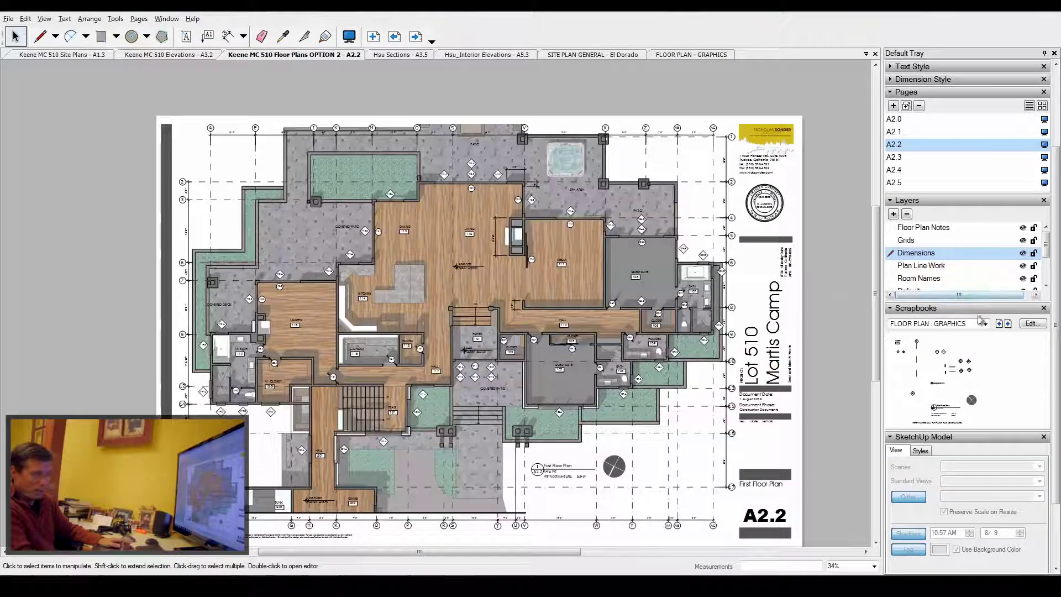
left_click(986, 325)
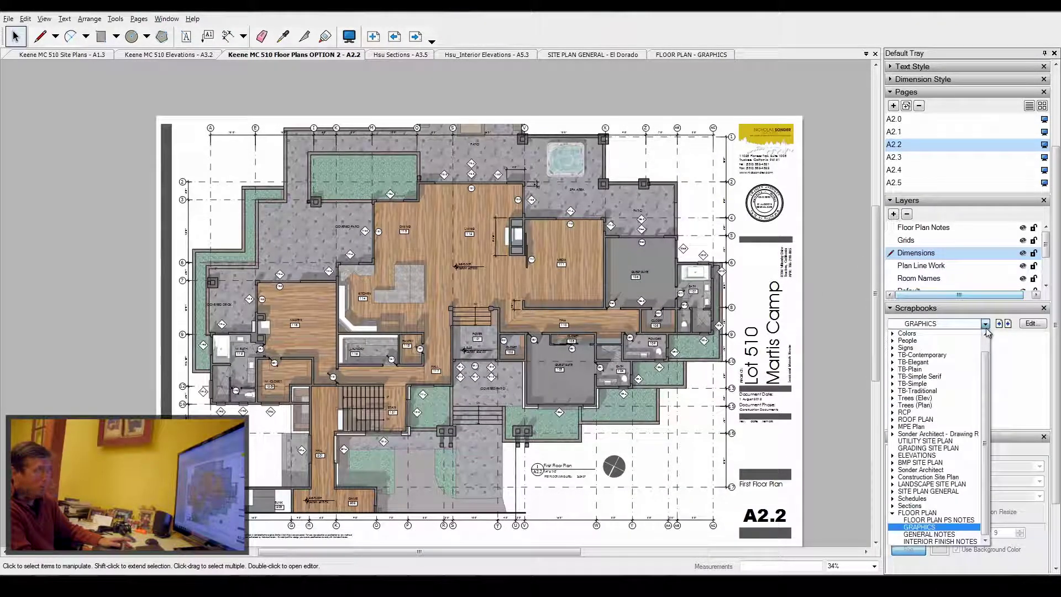
left_click(418, 80)
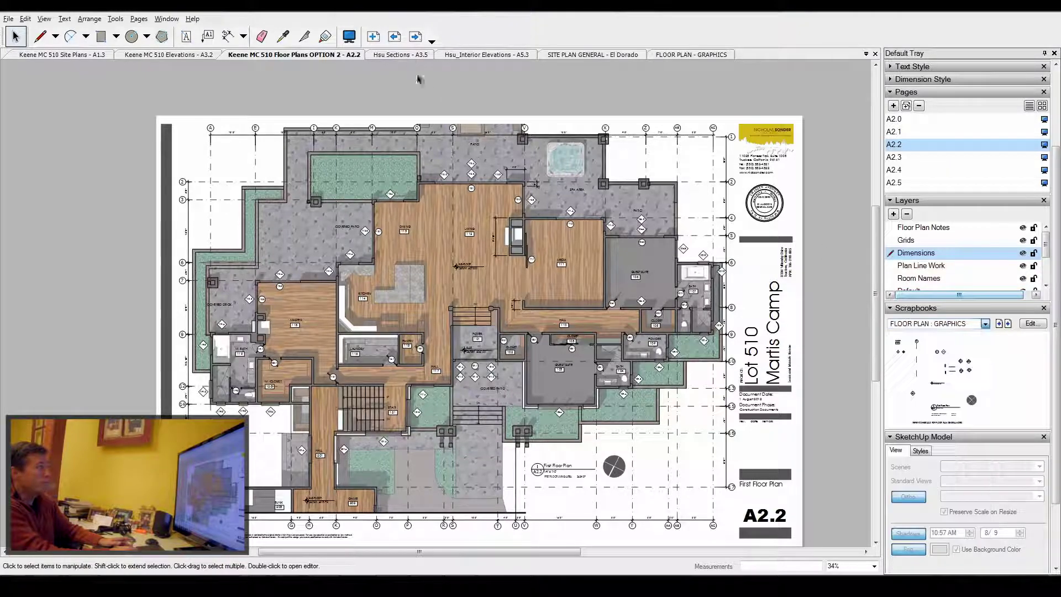
- Switch to the Hsu Sections document at sheet A3.5 and display the SECTION PS NOTES page of the Sections scrapbook
left_click(409, 55)
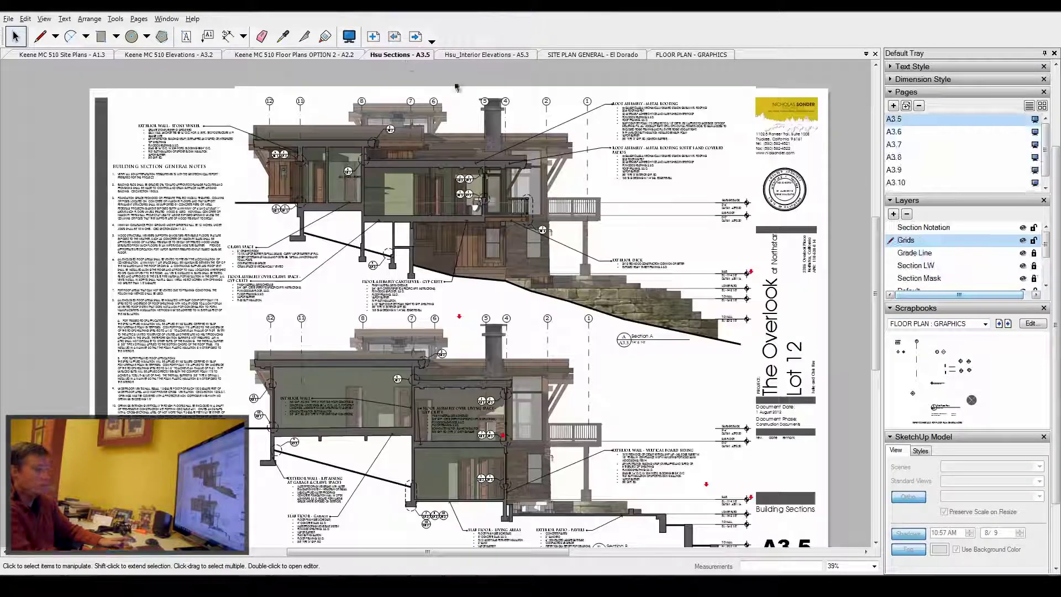
left_click(985, 326)
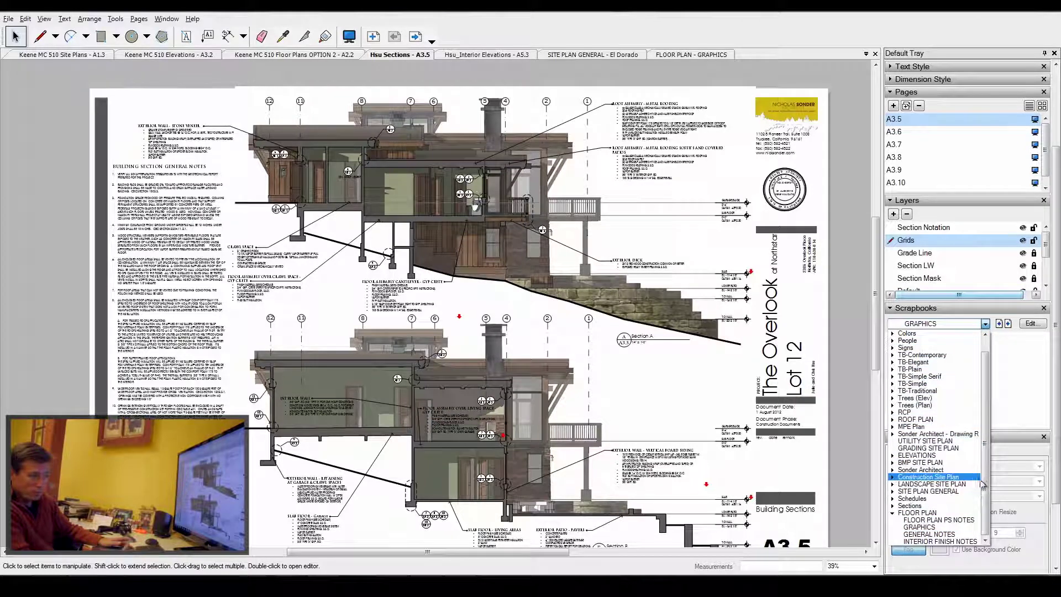
left_click(907, 506)
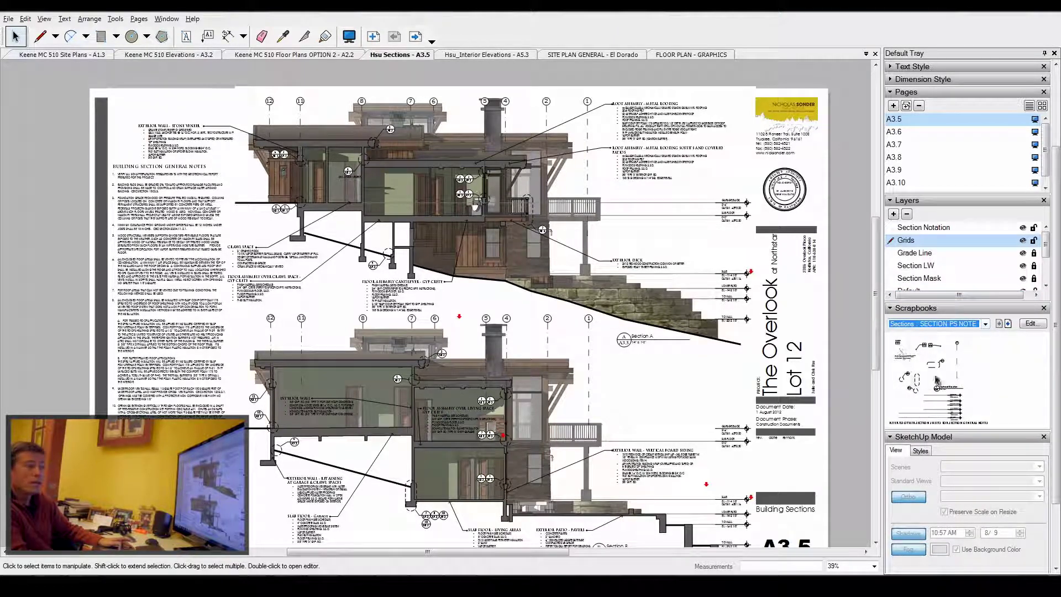
- Review the WALL ASSEMBLIES, FLOOR ASSEMBLIES, ROOF ASSEMBLIES and section general notes pages of the Sections scrapbook
left_click(986, 325)
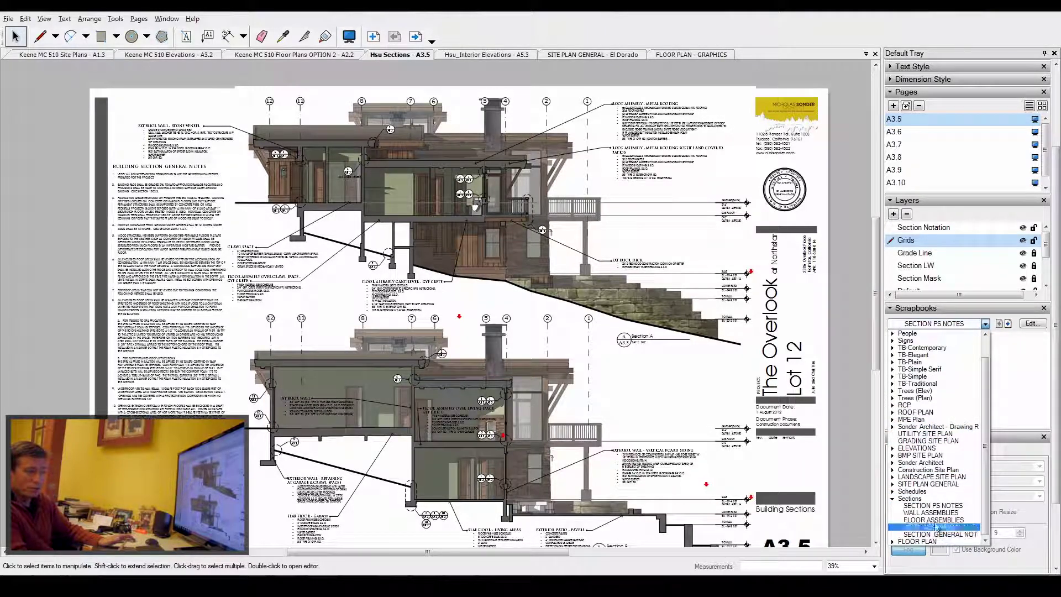
left_click(939, 513)
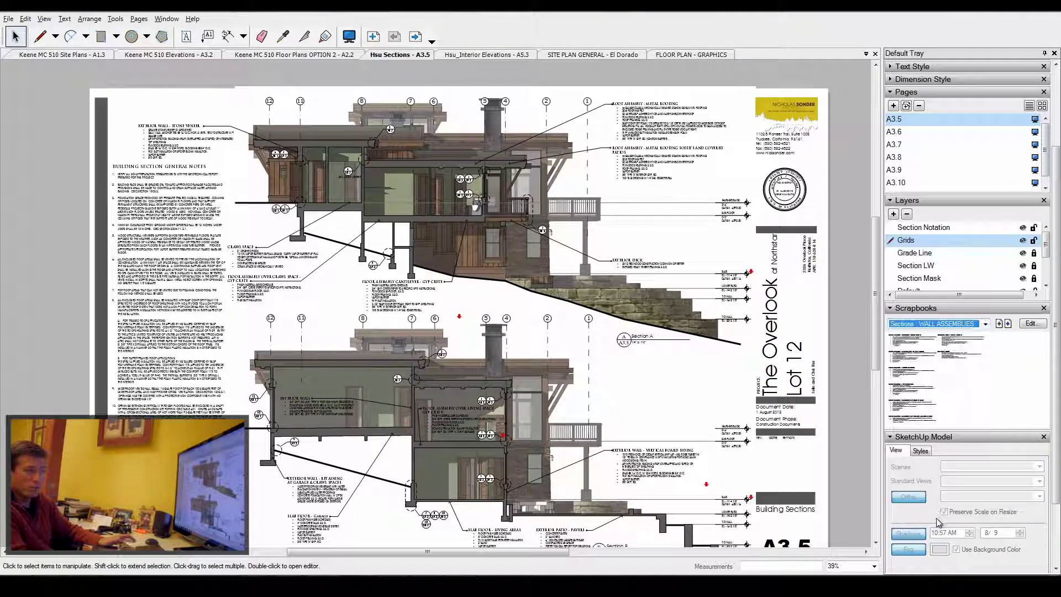
left_click(986, 324)
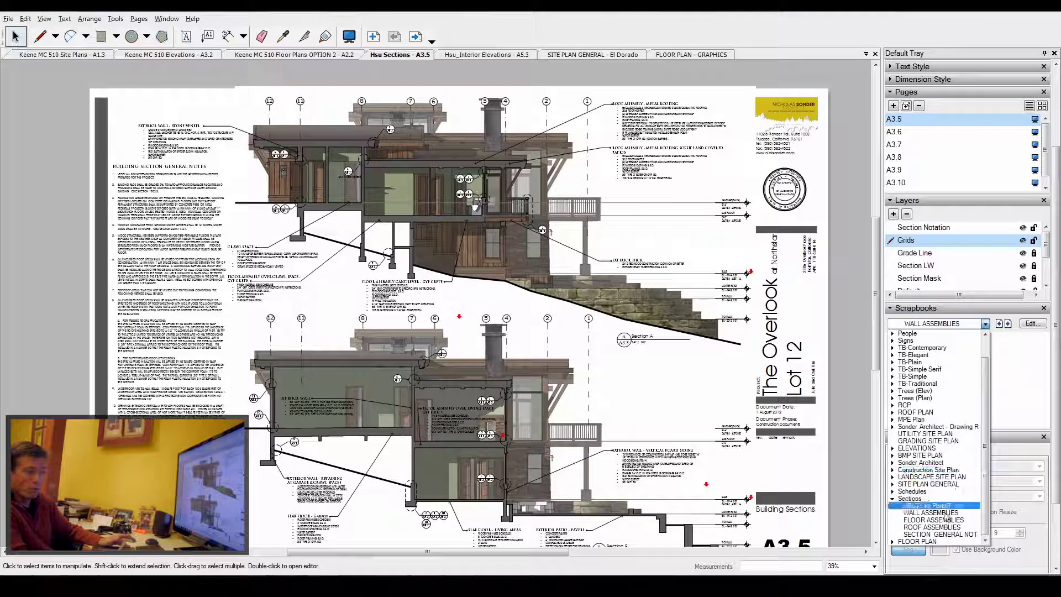
left_click(945, 526)
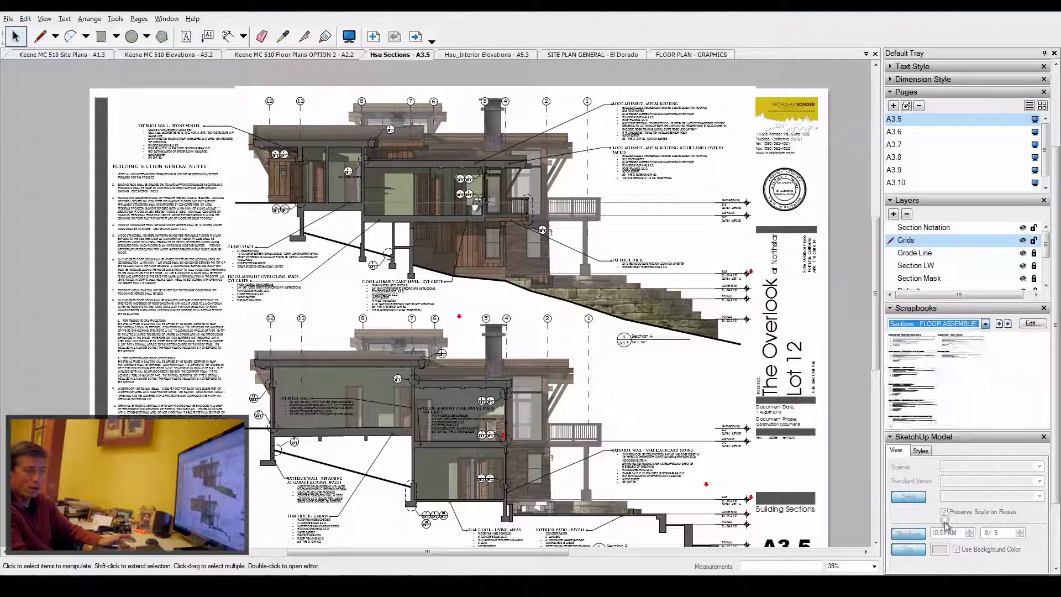
left_click(986, 325)
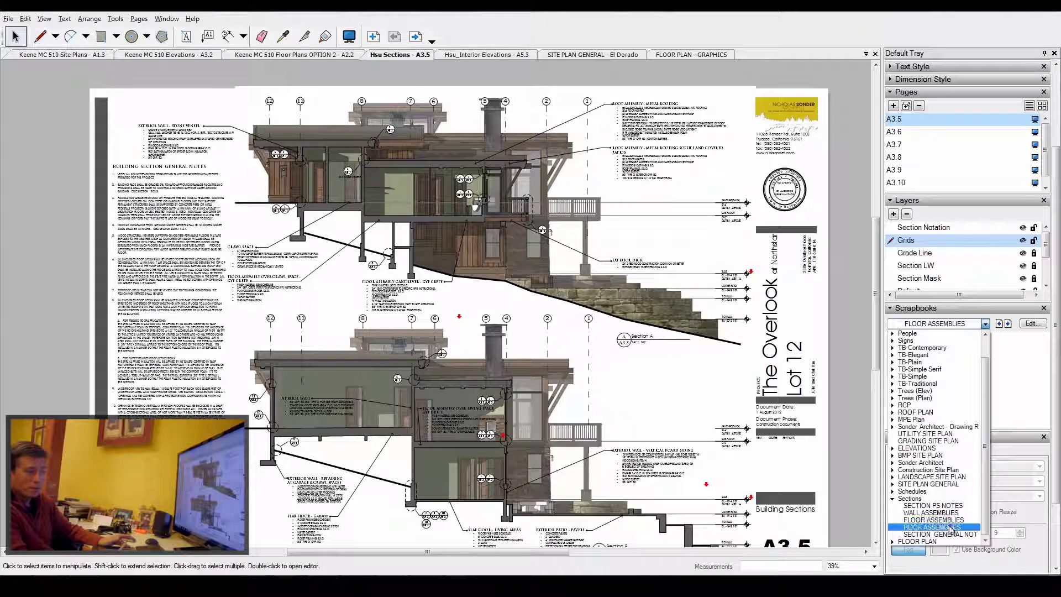
left_click(950, 528)
left_click(985, 324)
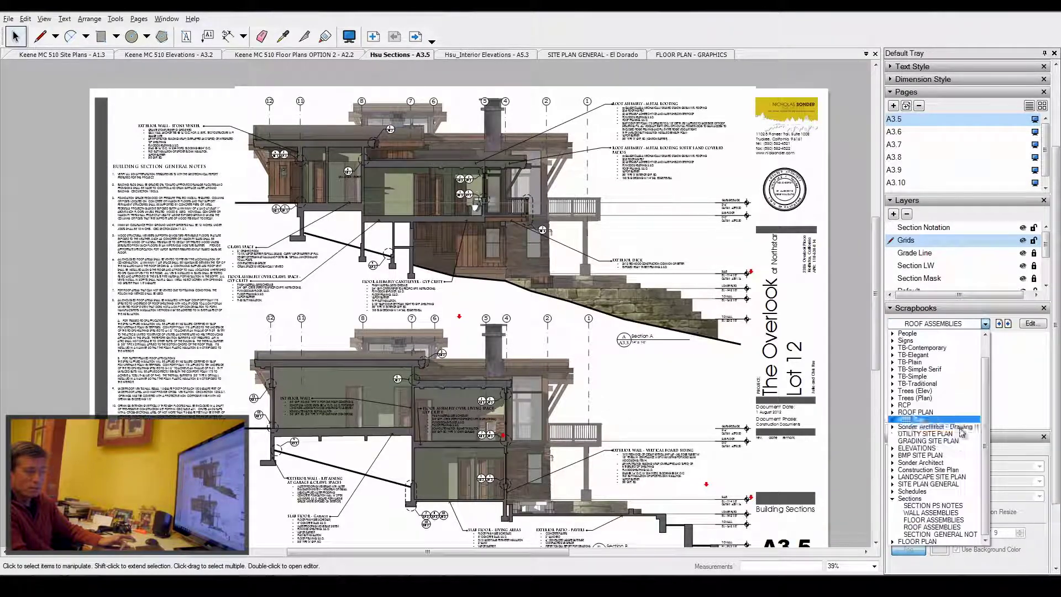
left_click(955, 538)
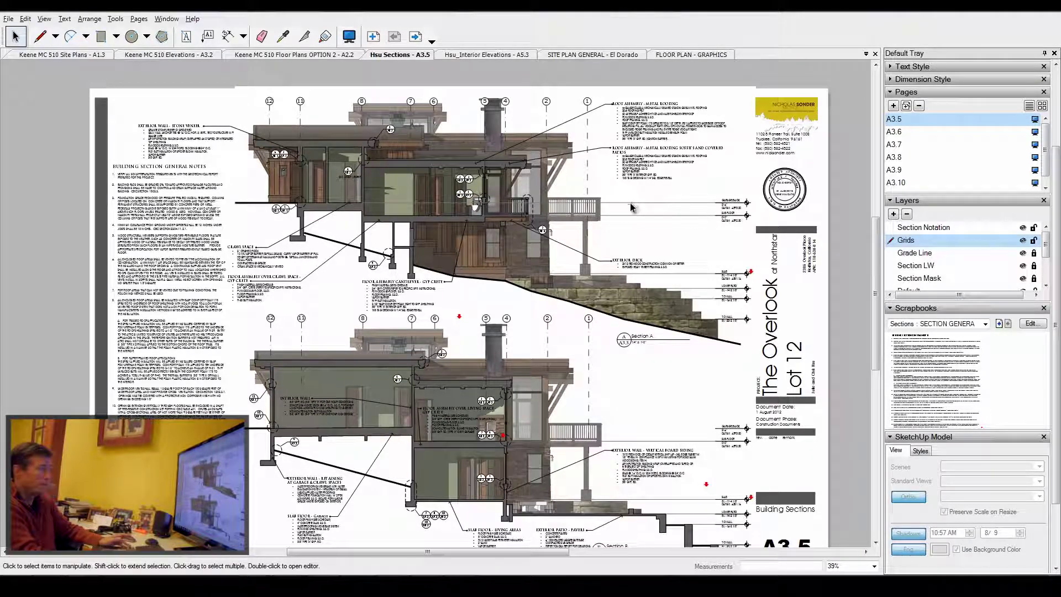
- Switch to the Hsu_Interior Elevations document at sheet A5.3 and look over the available scrapbooks and layers
left_click(495, 57)
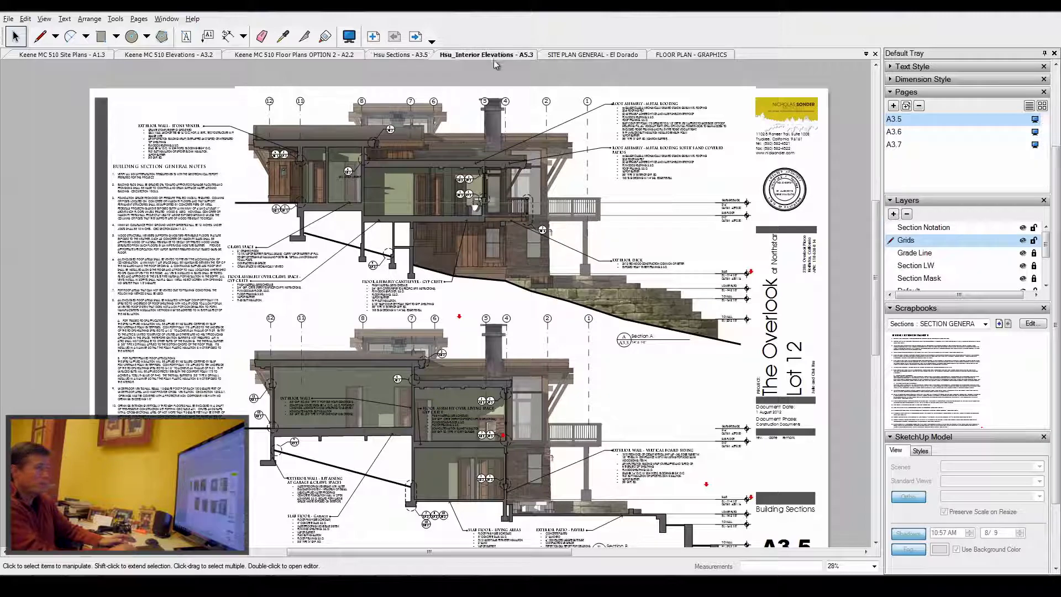
left_click(986, 324)
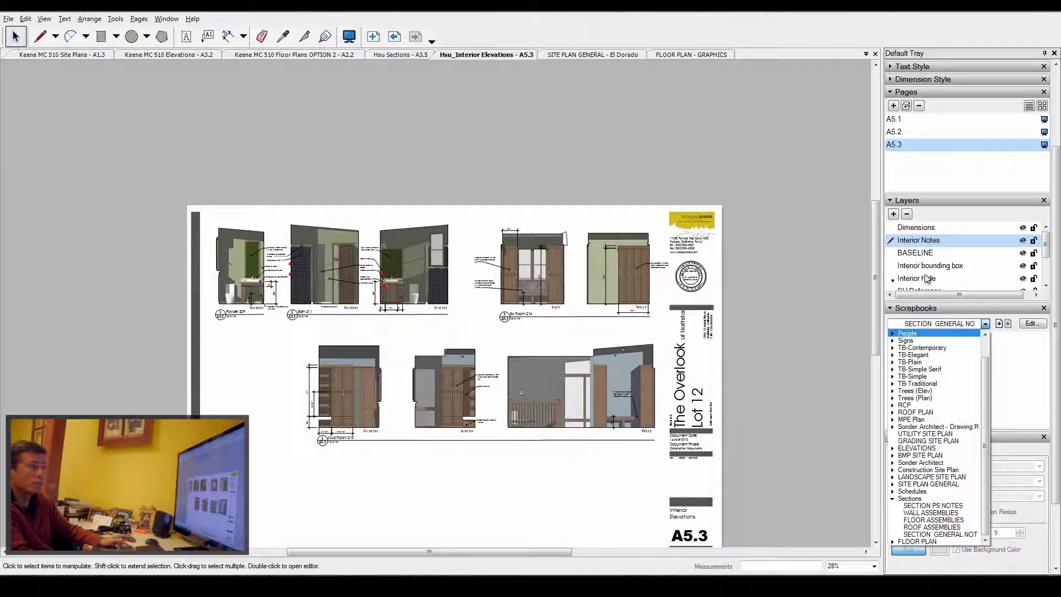
left_click(1049, 247)
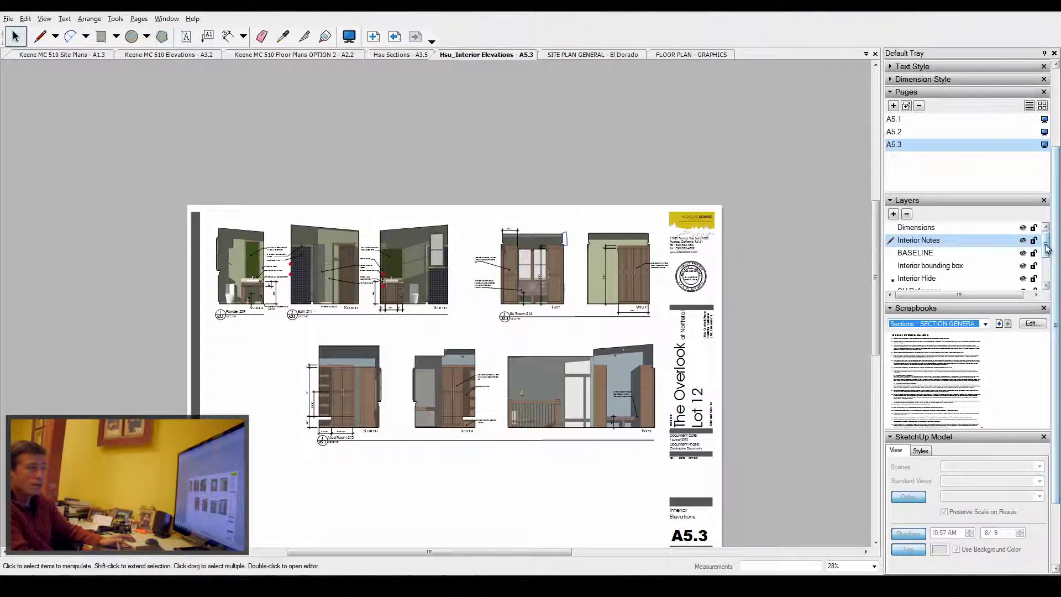
mouse_move(1046, 247)
left_mouse_down()
mouse_move(1047, 280)
mouse_move(1053, 242)
left_mouse_up()
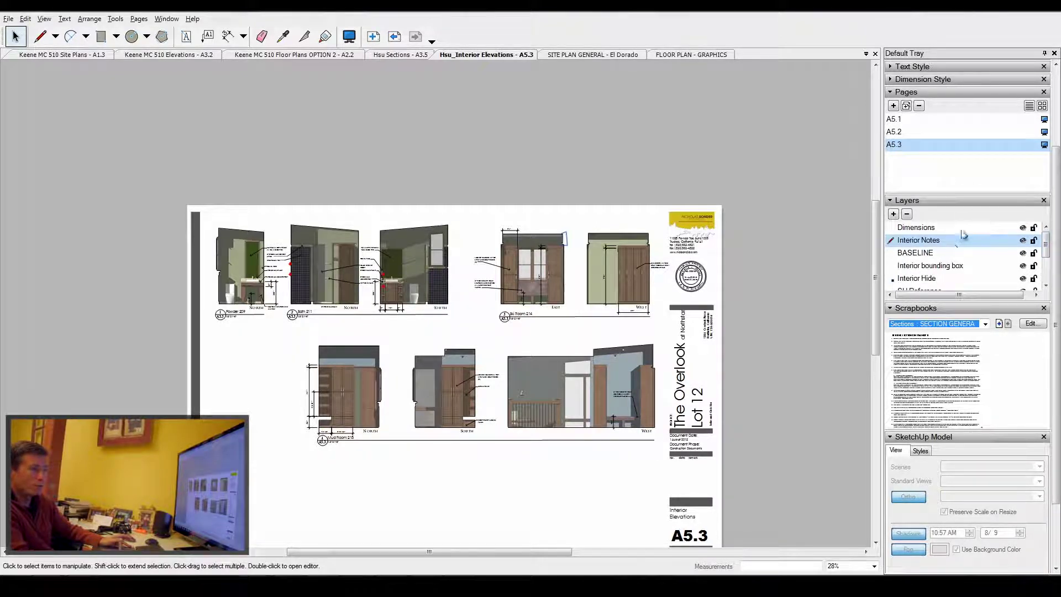
- Display the GRAPHICS page of the MPE Plan scrapbook
left_click(986, 324)
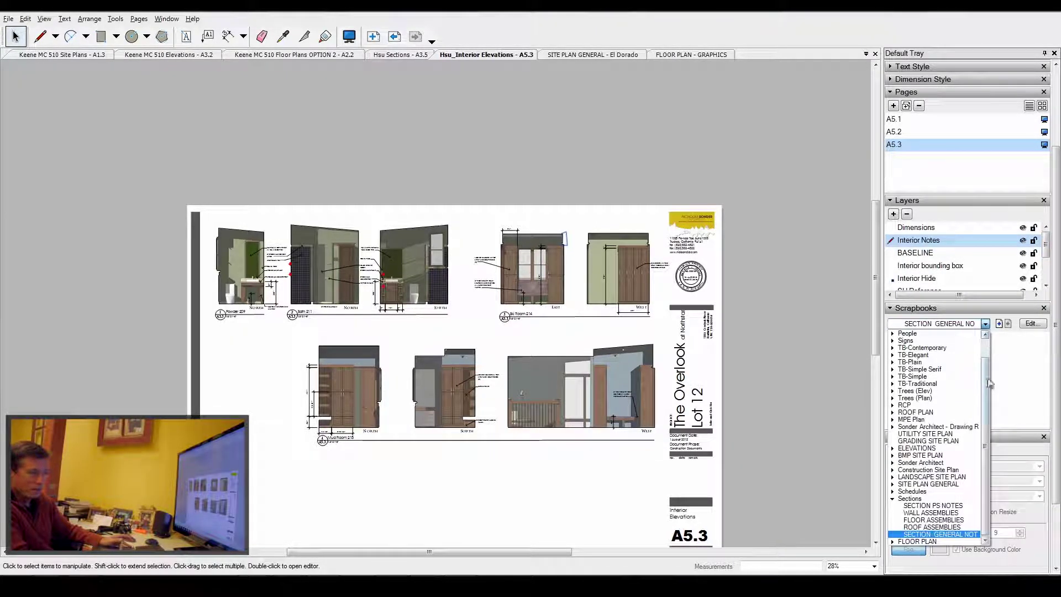
left_click_drag(986, 408, 987, 367)
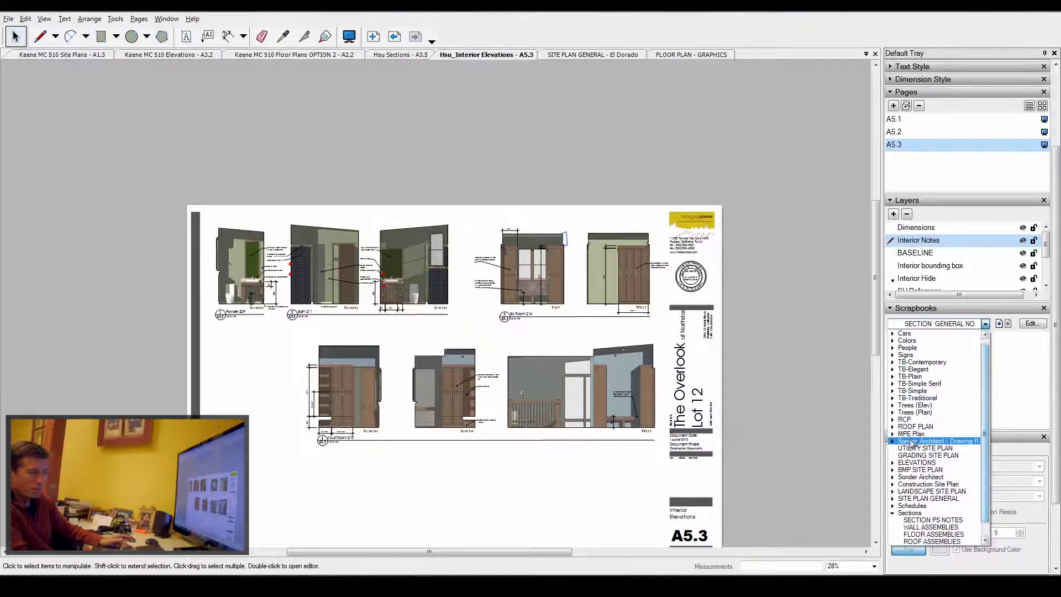
left_click(932, 435)
scroll(926, 480, "up", 2)
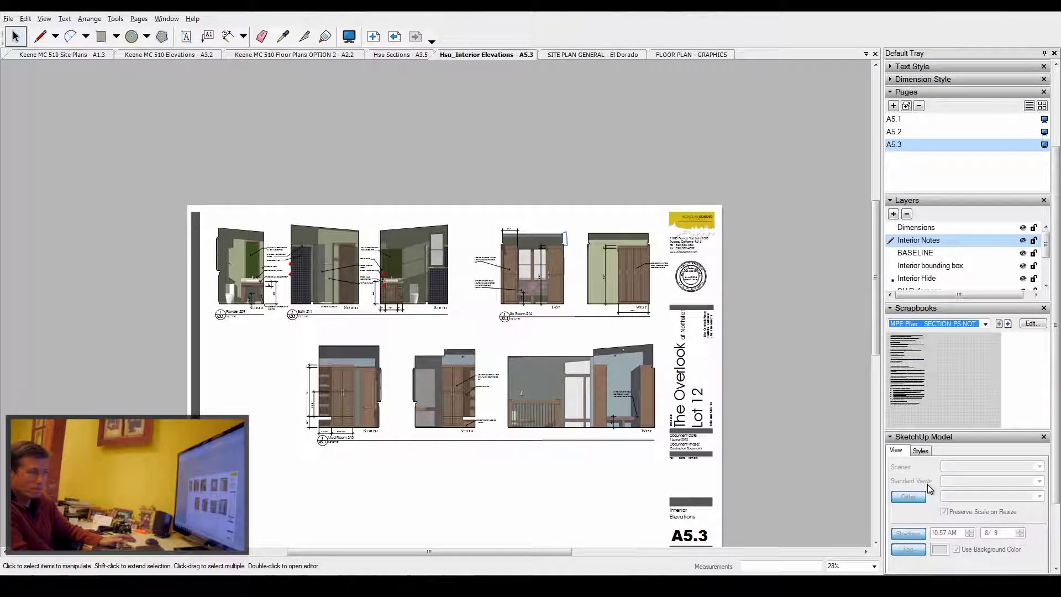
left_click(985, 326)
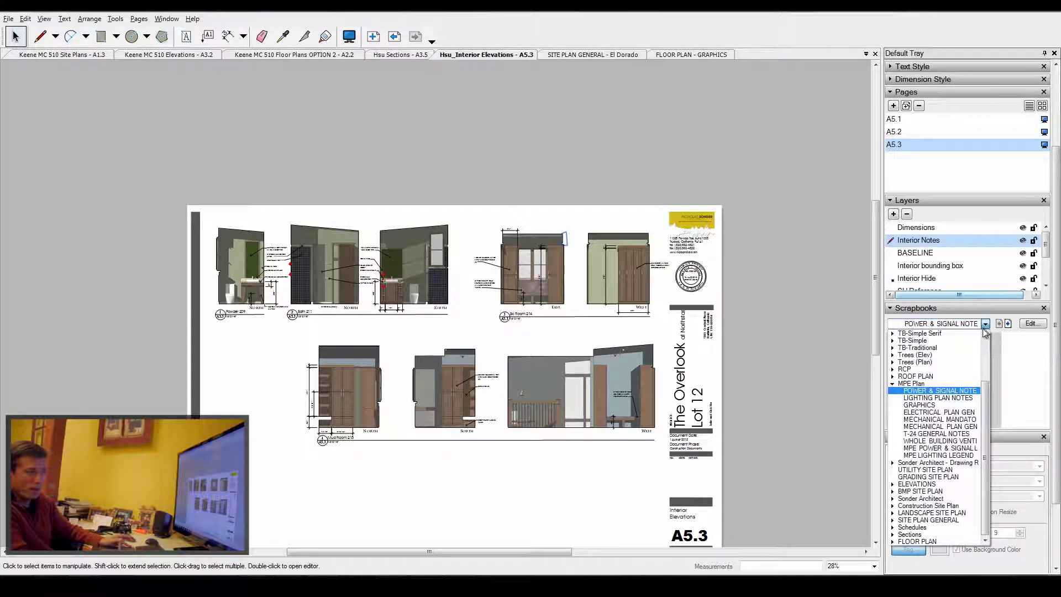
left_click(933, 405)
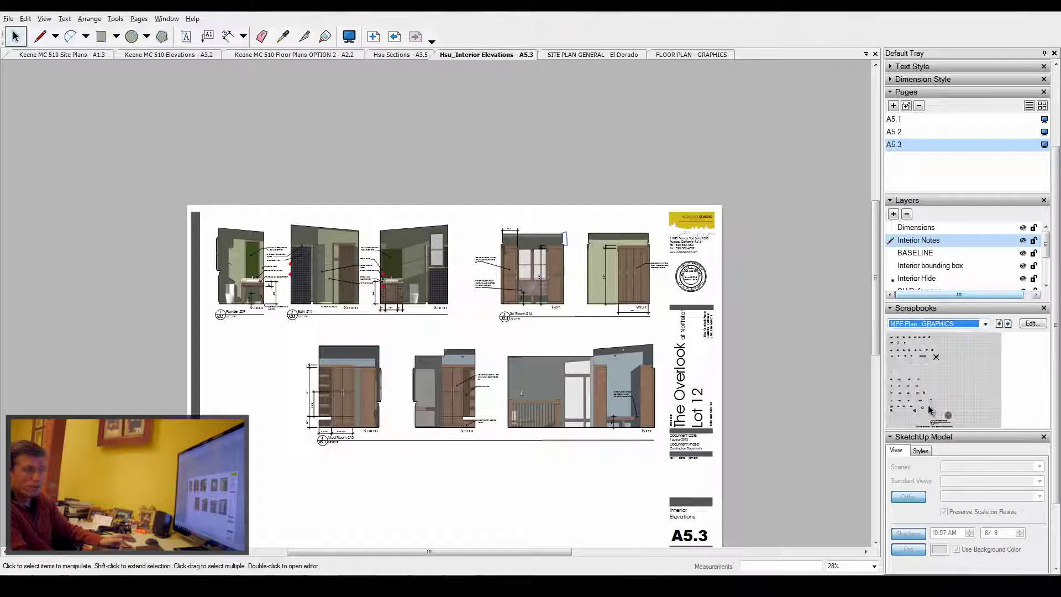
- Try to place the ceiling fan symbol from the MPE Plan graphics below the interior elevations on sheet A5.3
left_click(937, 357)
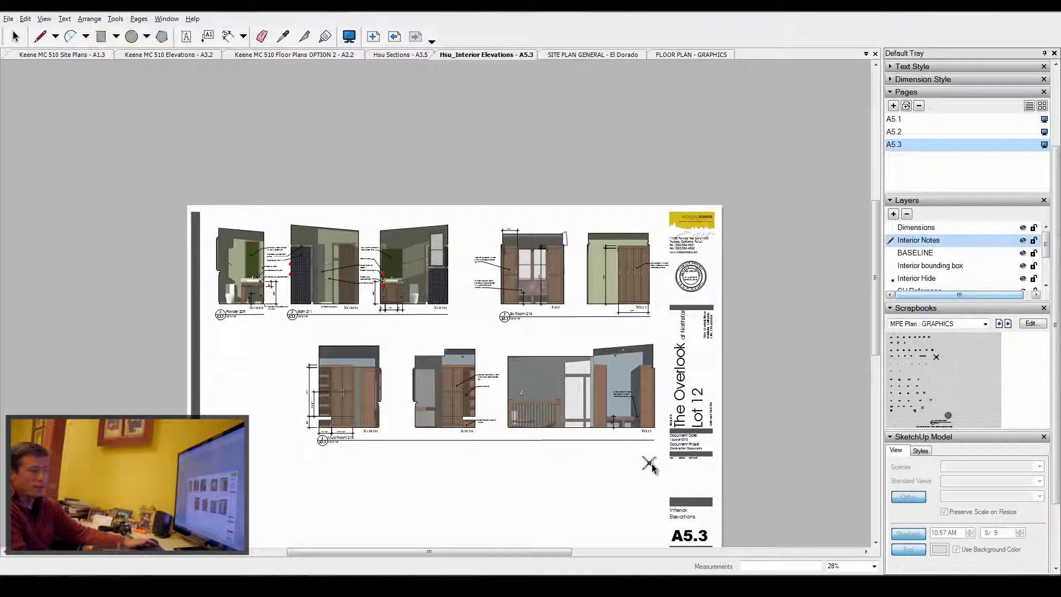
key("Escape")
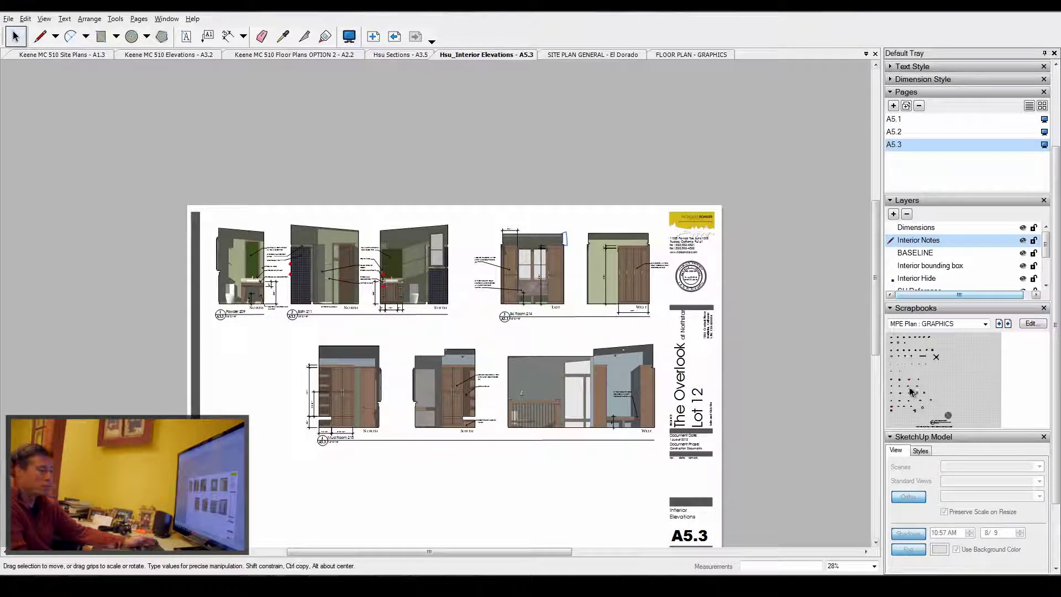
scroll(962, 332, "down", 3)
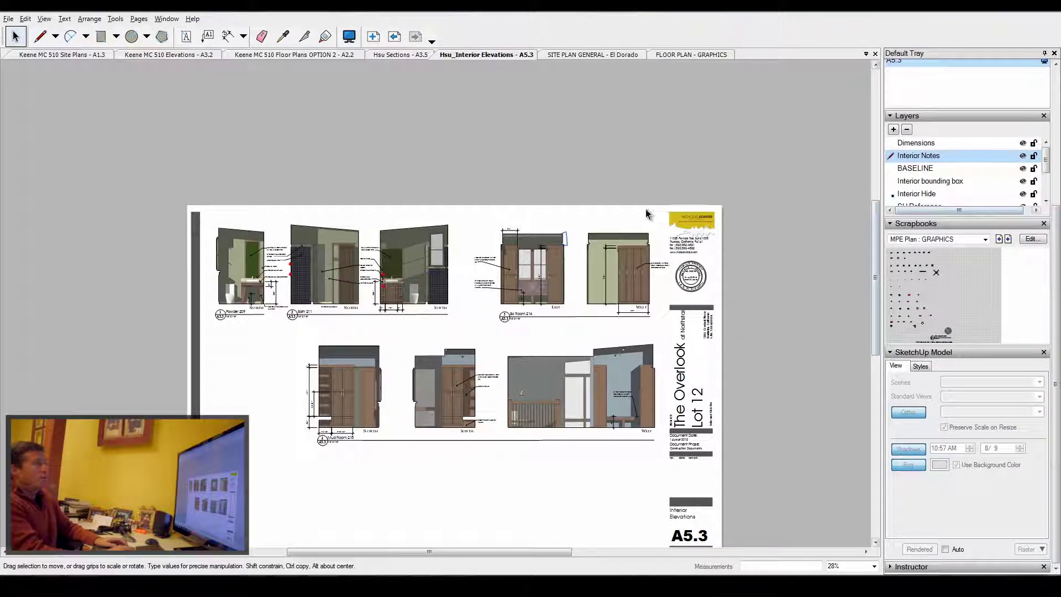
- Review the SITE PLAN GENERAL and FLOOR PLAN - GRAPHICS scrapbook documents, and open the MPE Plan scrapbook for editing
left_click(592, 56)
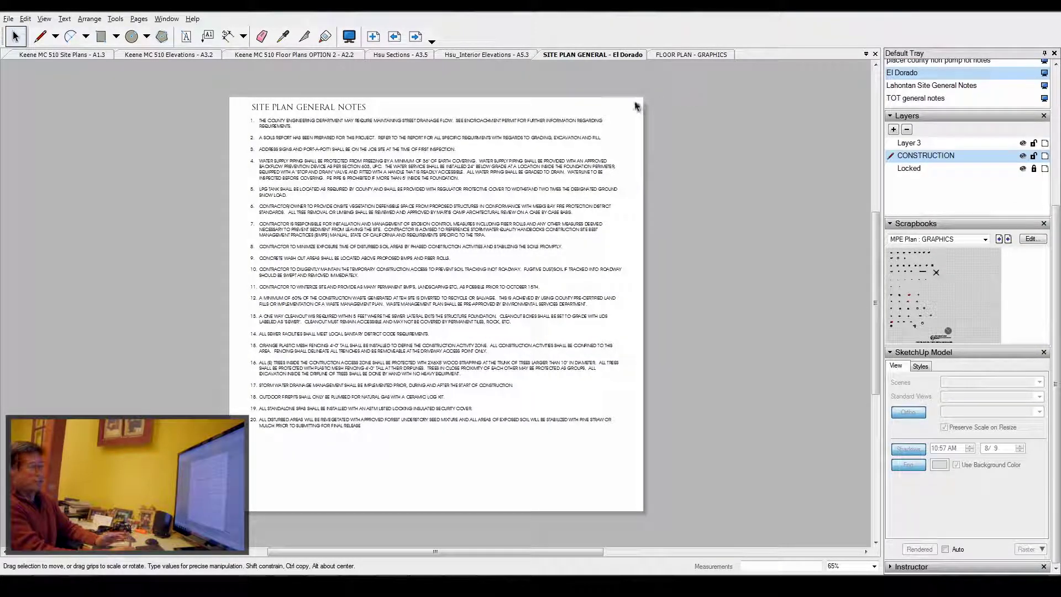
left_click(679, 58)
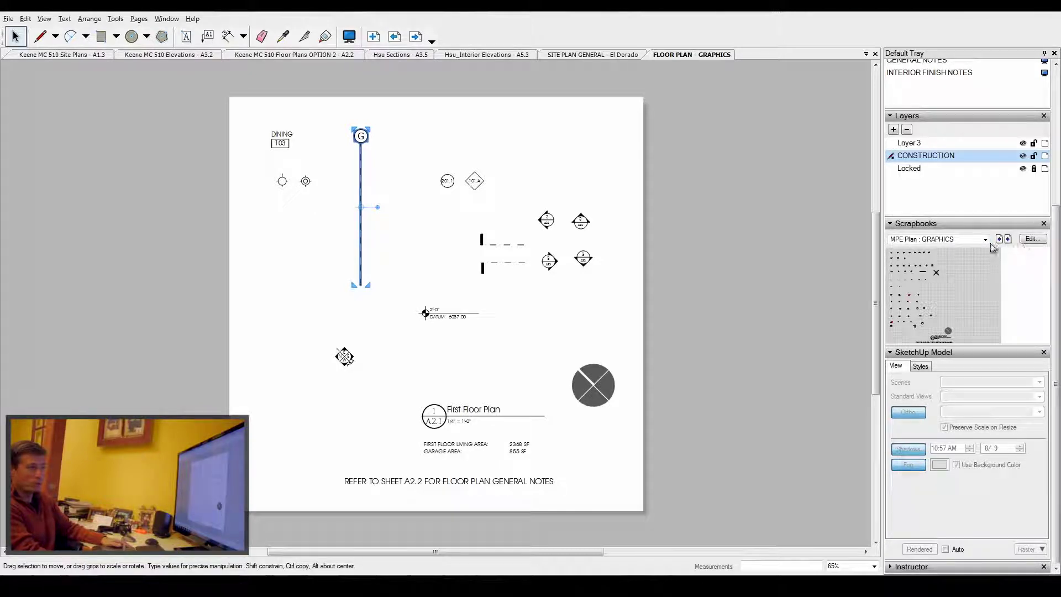
left_click(1031, 240)
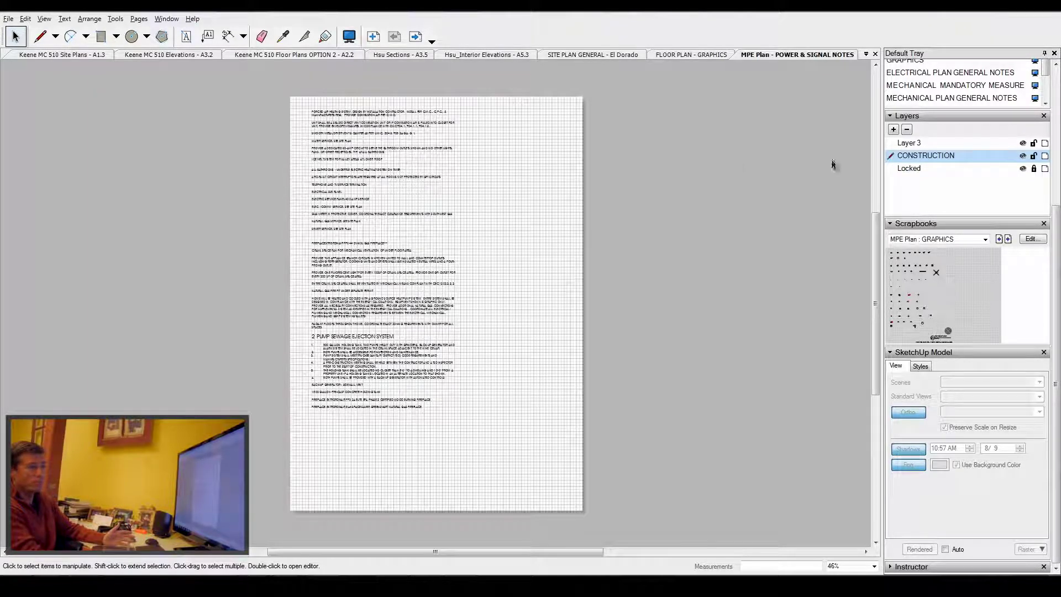
- View the LIGHTING PLAN NOTES page and the GRAPHICS page of the MPE Plan scrapbook document
scroll(1057, 223, "up", 5)
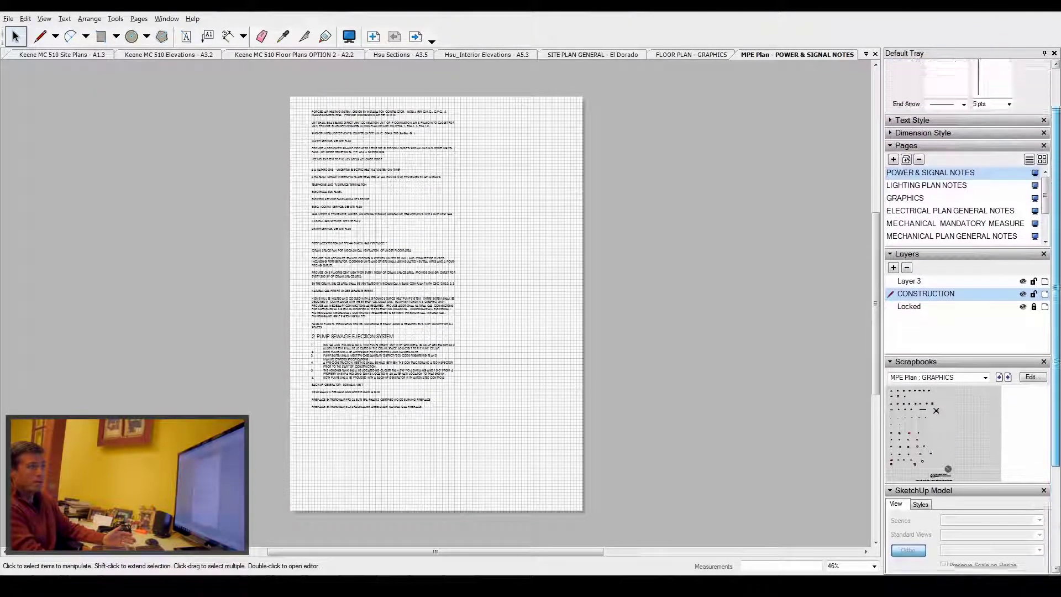
scroll(967, 221, "up", 1)
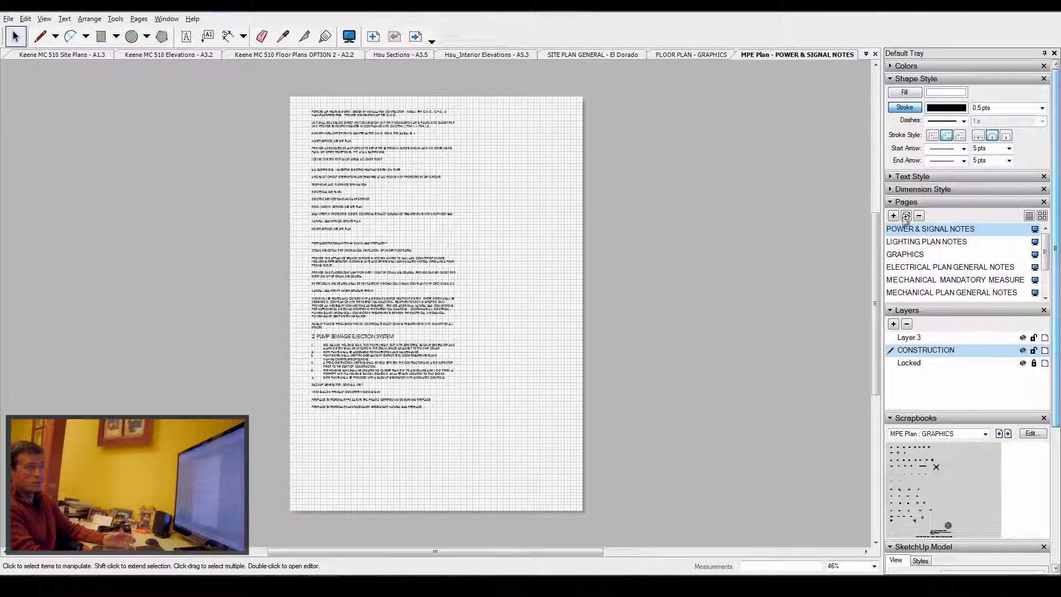
left_click(902, 243)
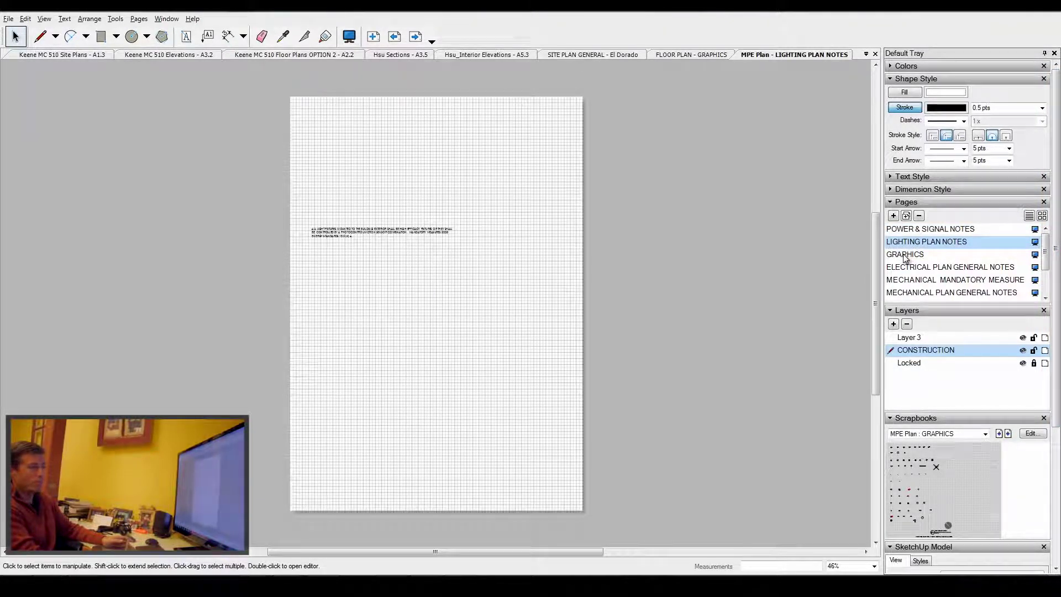
left_click(905, 256)
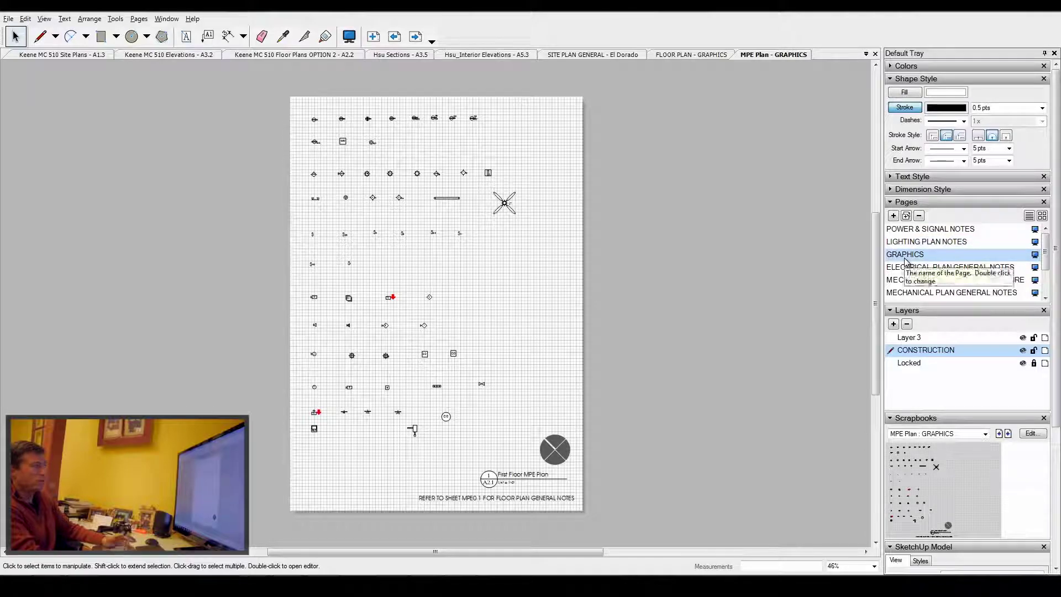
- Examine the outlet, light fixture and switch symbols on the upper half of the MPE Plan GRAPHICS page
scroll(398, 121, "up", 5)
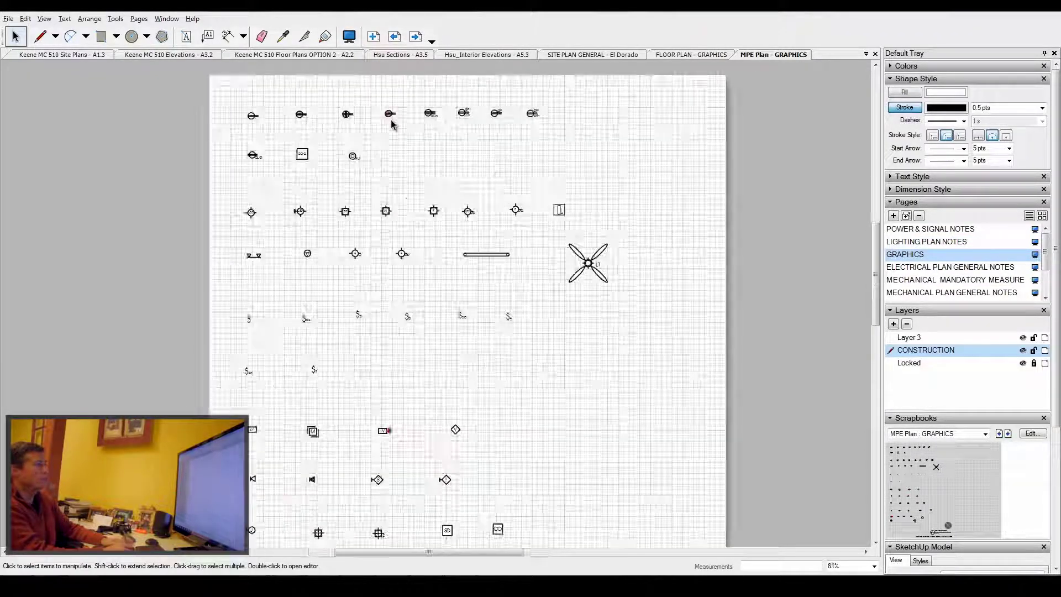
scroll(580, 111, "up", 2)
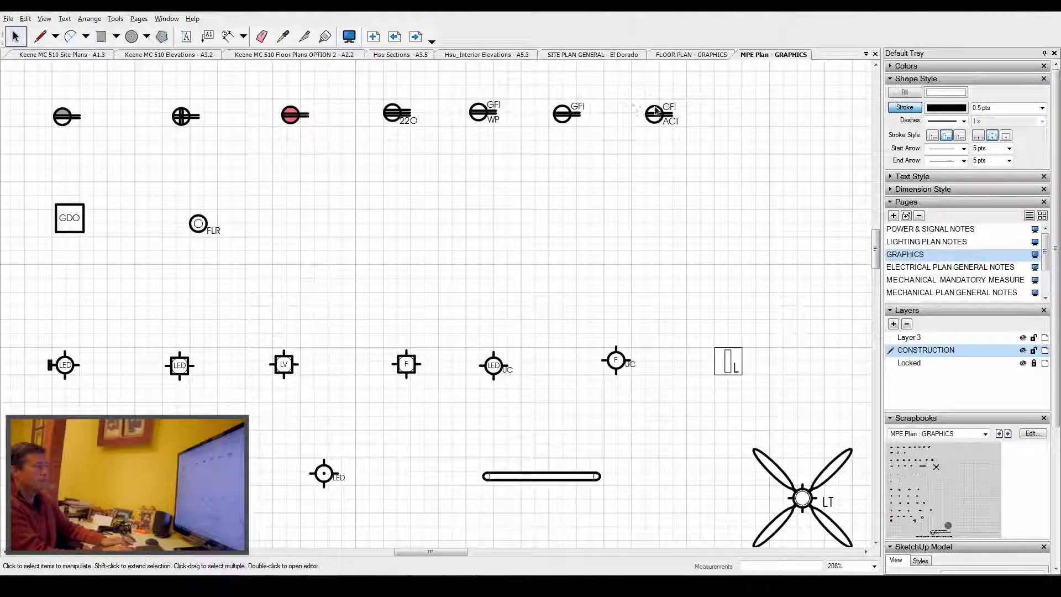
scroll(667, 117, "down", 2)
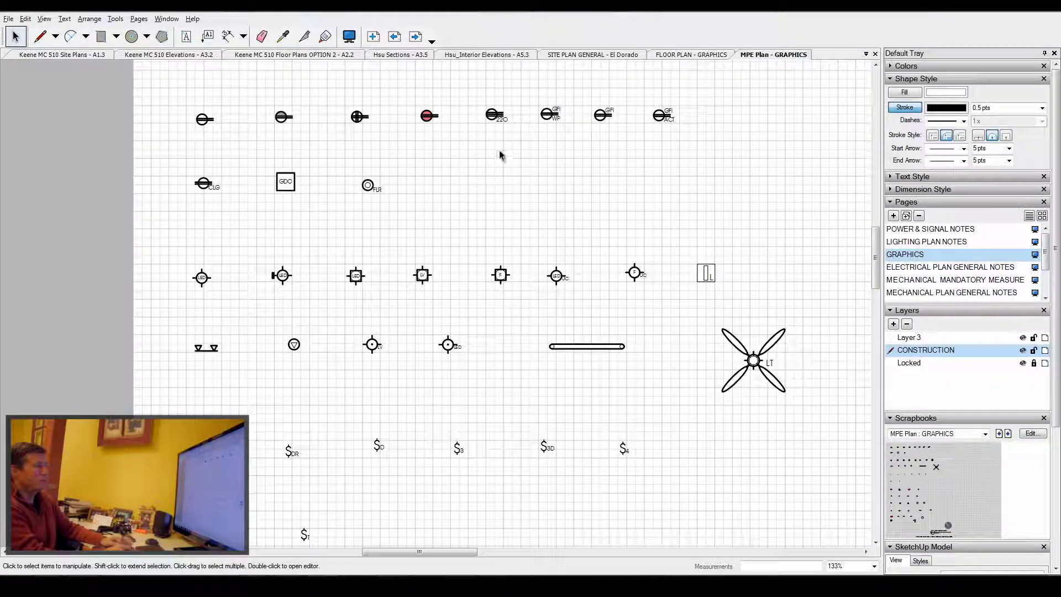
scroll(470, 152, "down", 3)
scroll(437, 243, "up", 4)
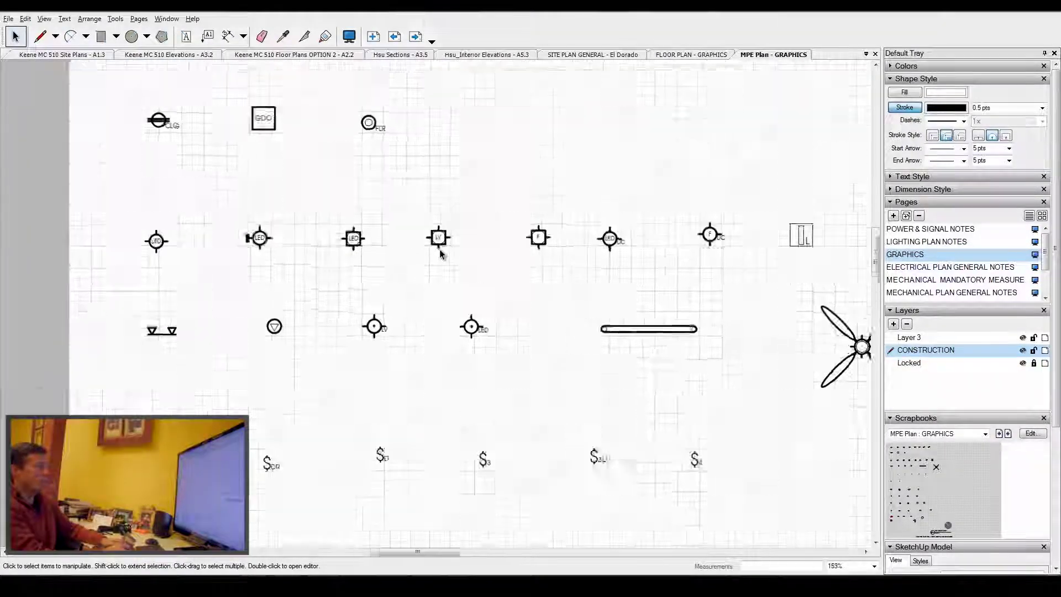
scroll(514, 246, "up", 5)
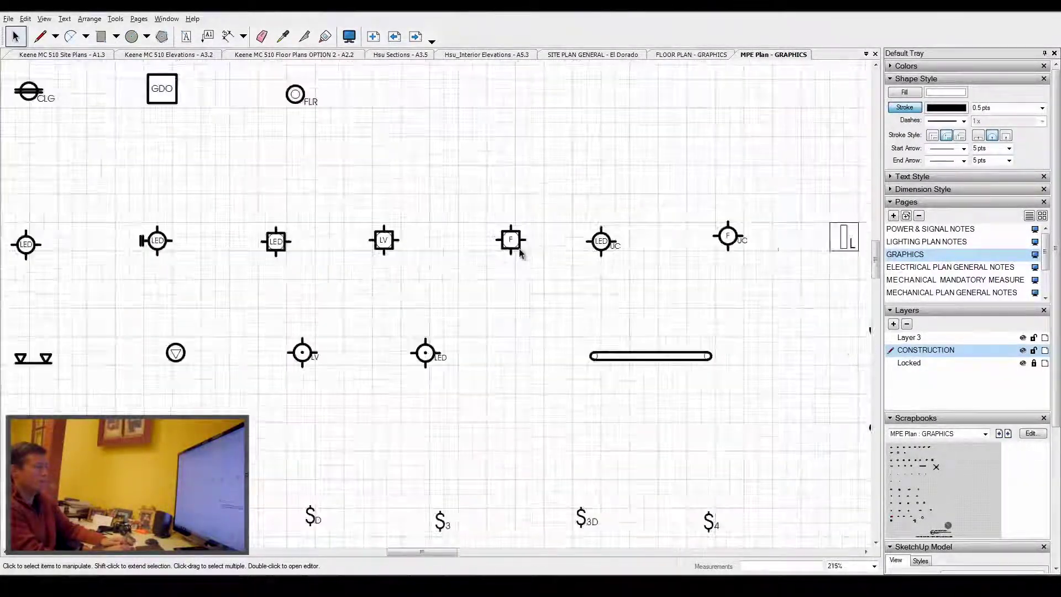
scroll(509, 250, "down", 10)
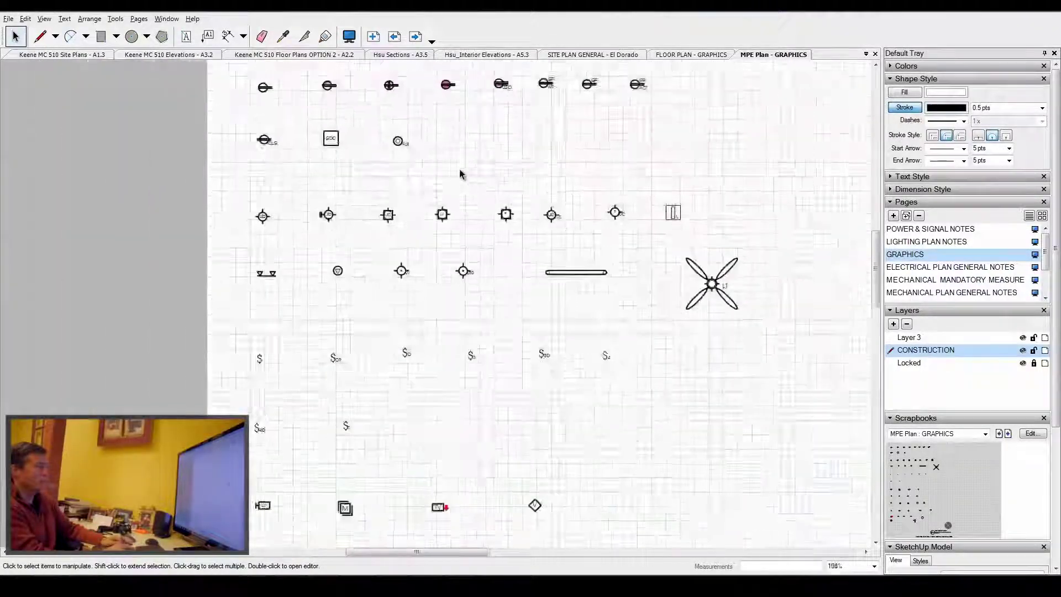
scroll(569, 182, "down", 2)
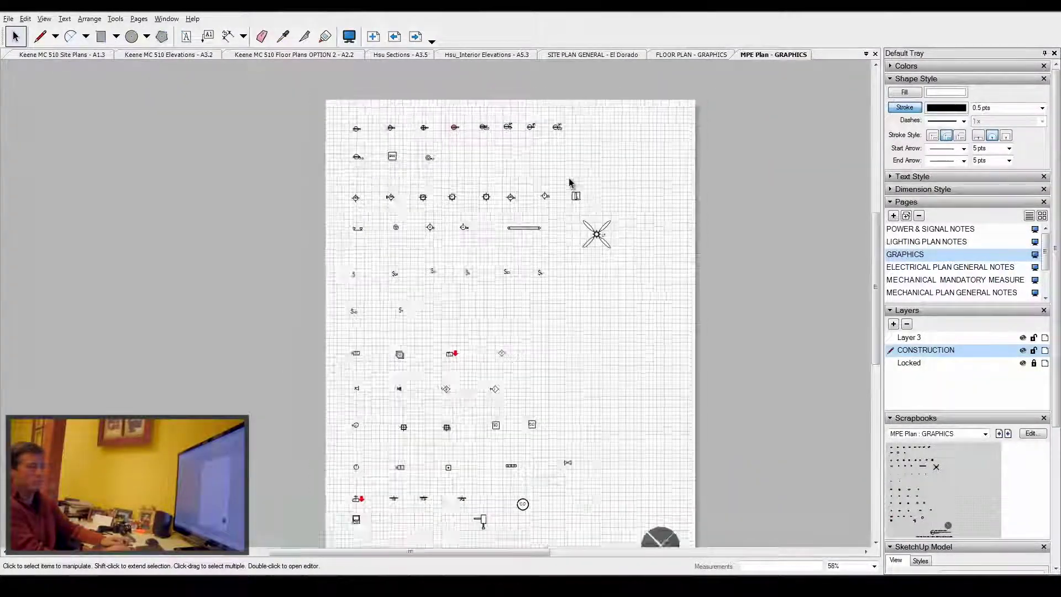
- Examine the remaining symbols on the GRAPHICS page and select the square light fixture symbol marked F for a closer look
scroll(545, 400, "up", 1)
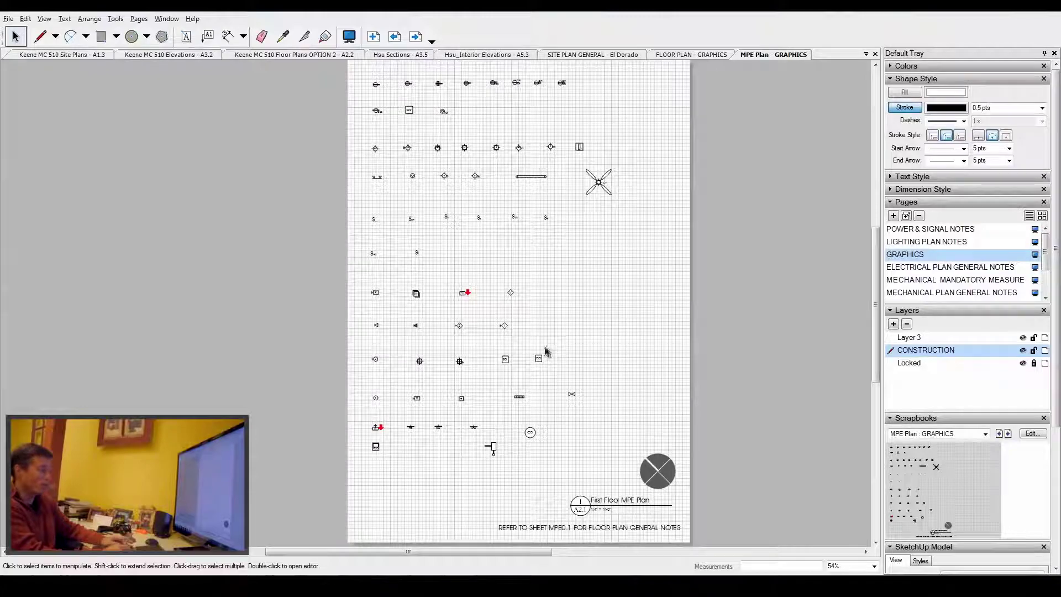
scroll(519, 392, "up", 2)
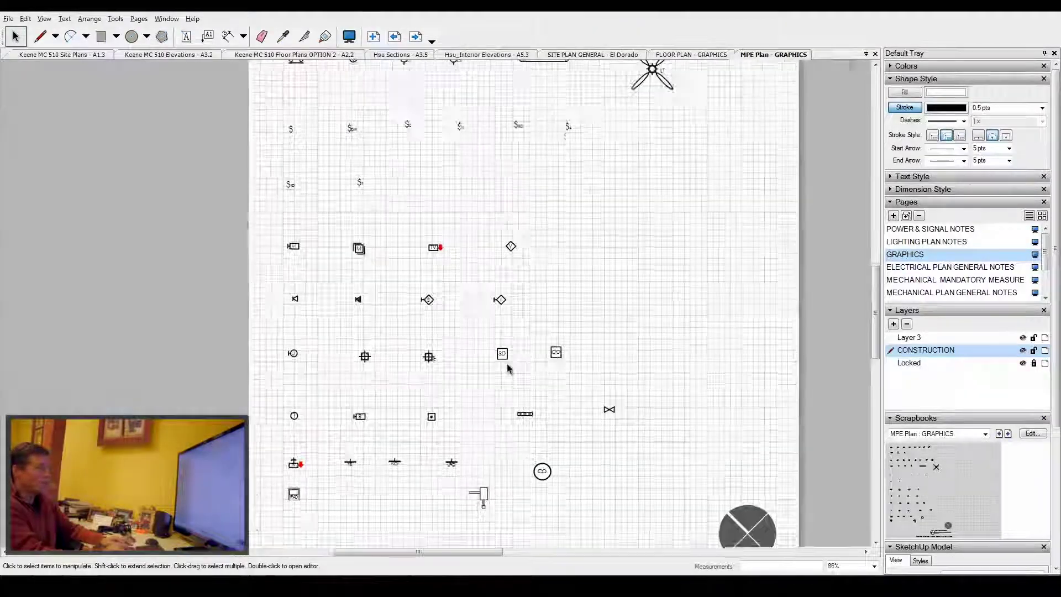
scroll(552, 203, "down", 2)
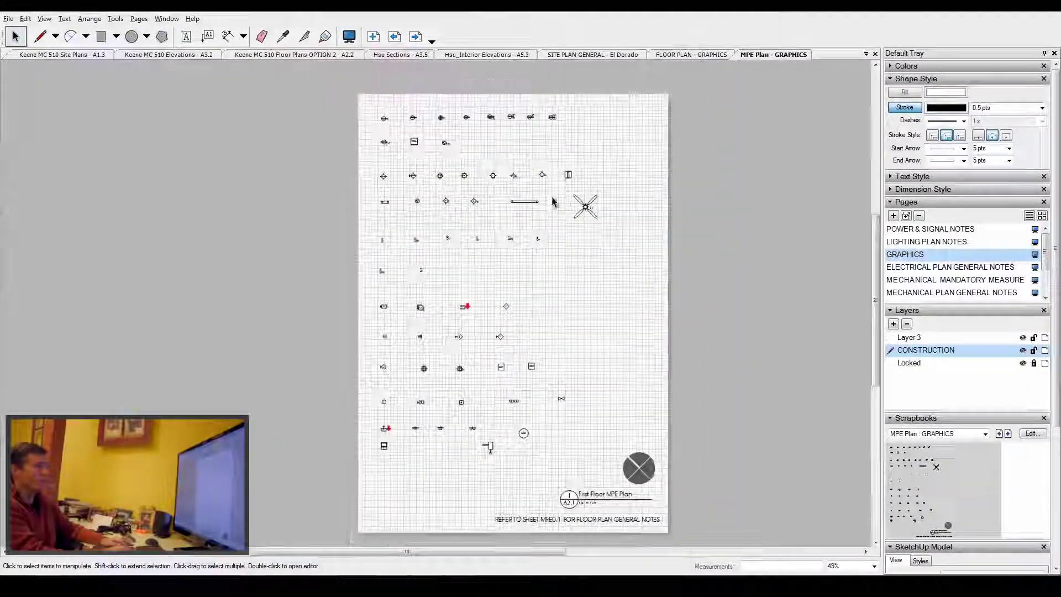
scroll(542, 177, "up", 3)
scroll(467, 181, "up", 2)
scroll(490, 290, "down", 1)
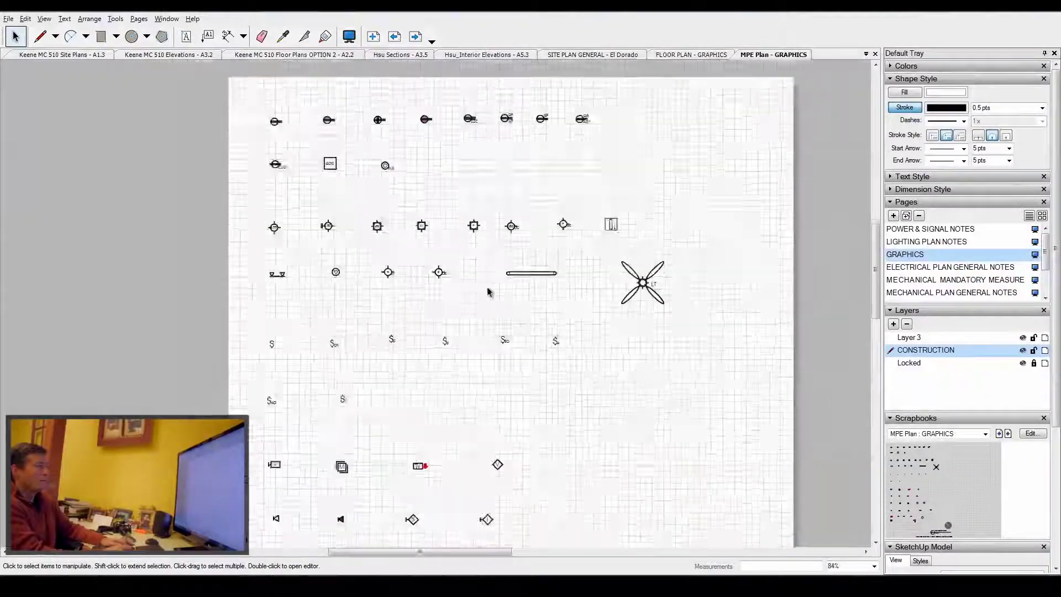
scroll(481, 238, "up", 3)
scroll(477, 245, "up", 6)
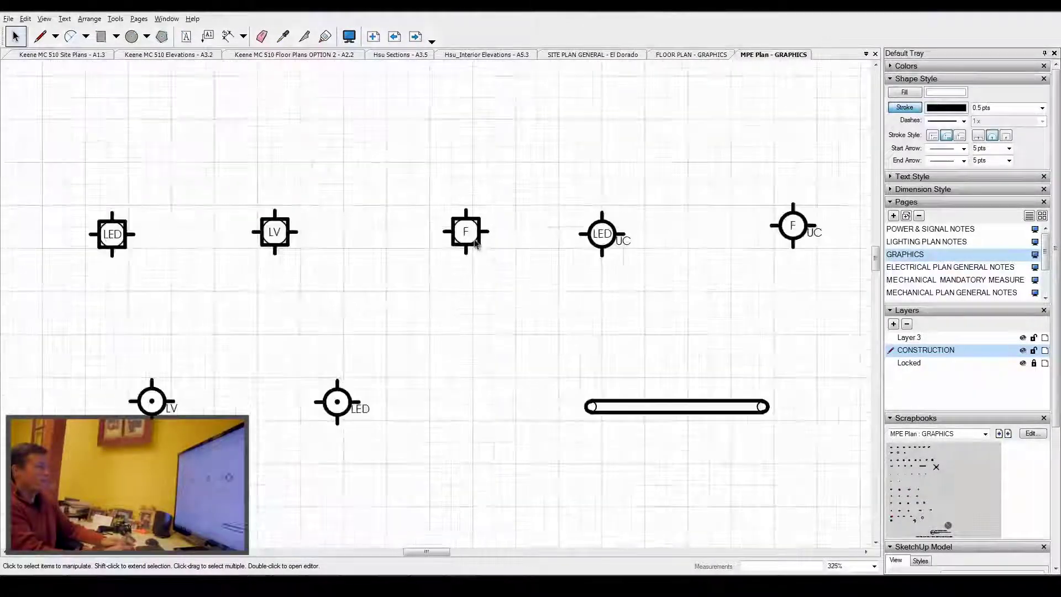
left_click(465, 232)
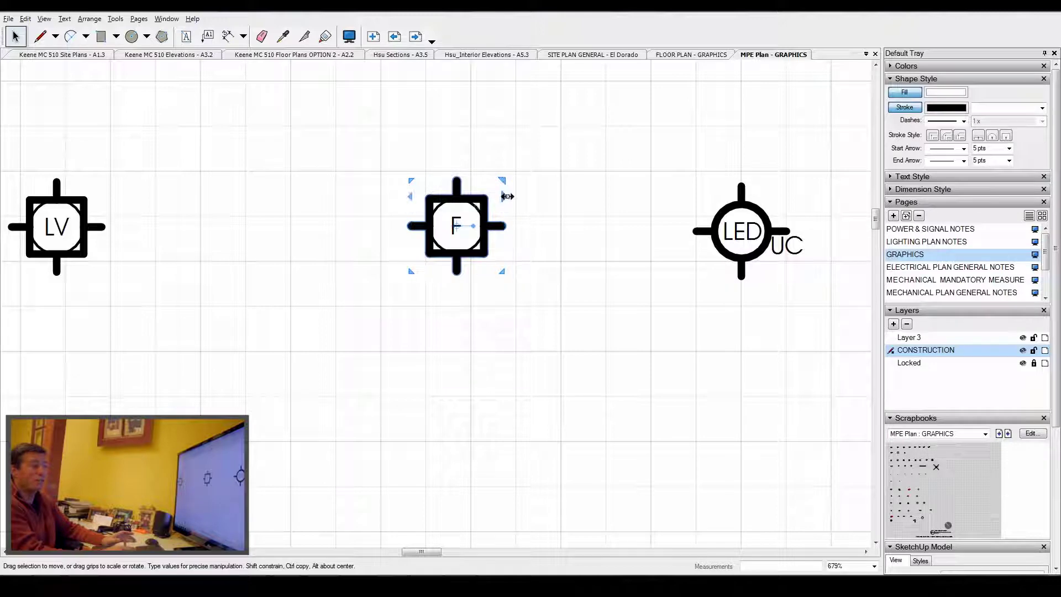
scroll(472, 206, "down", 2)
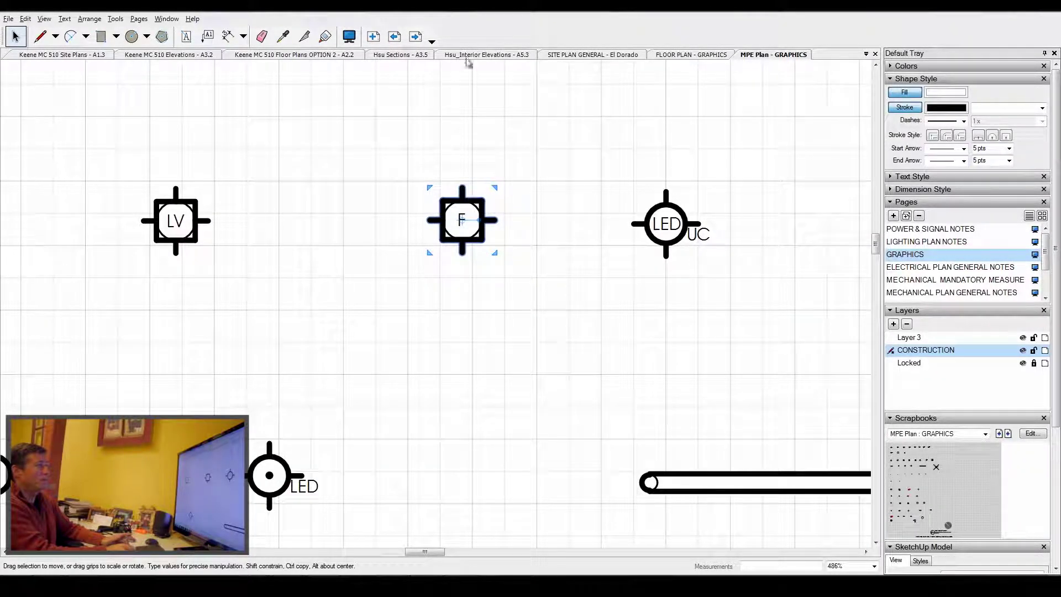
- Switch to the Keene MC 510 Elevations document and examine window tag 106.B on the lower West Elevation of sheet A3.2
left_click(197, 55)
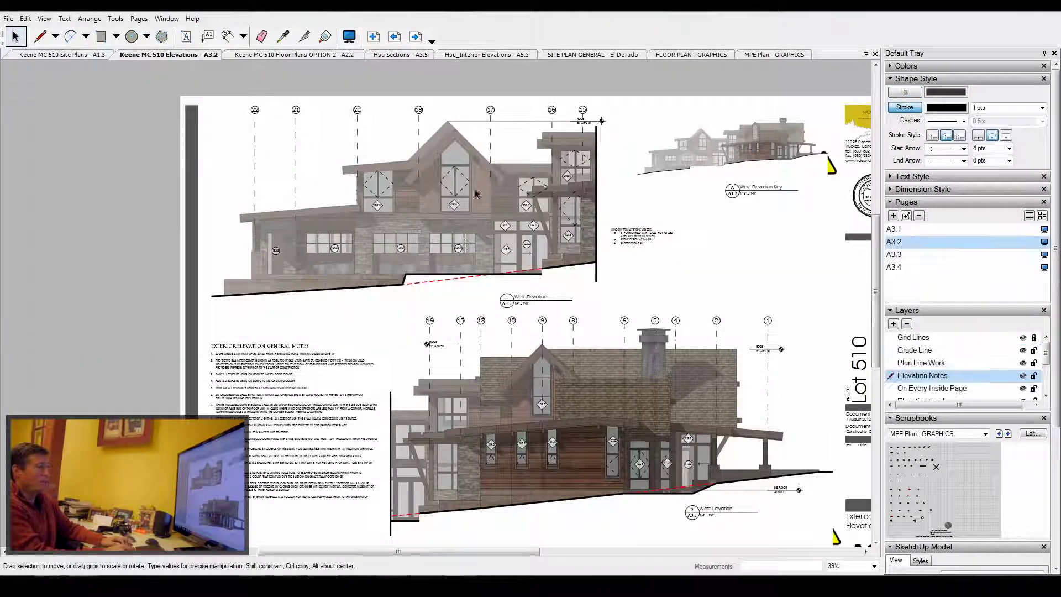
scroll(553, 502, "up", 3)
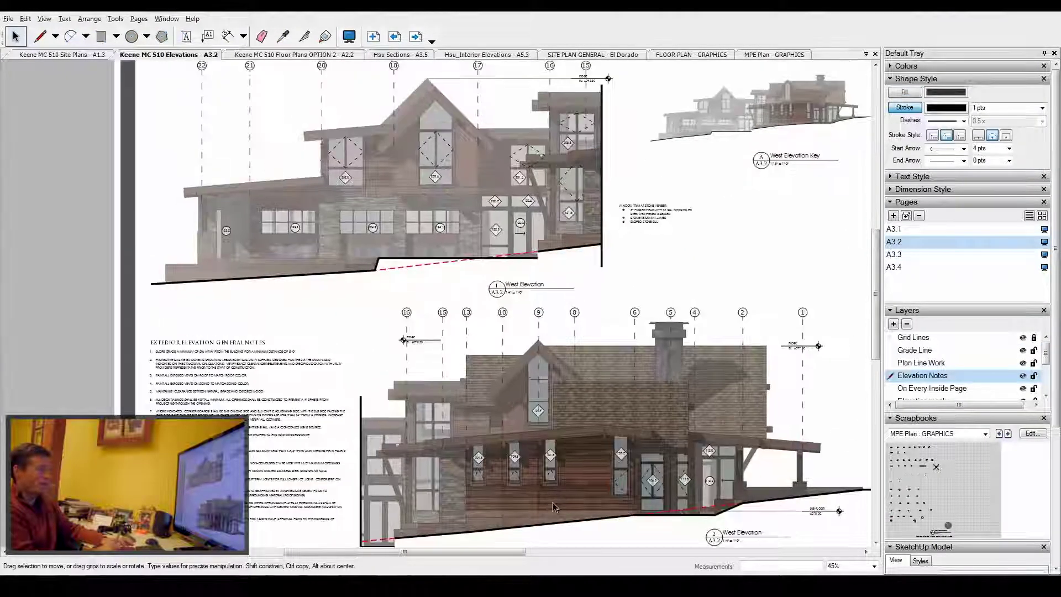
scroll(577, 500, "up", 5)
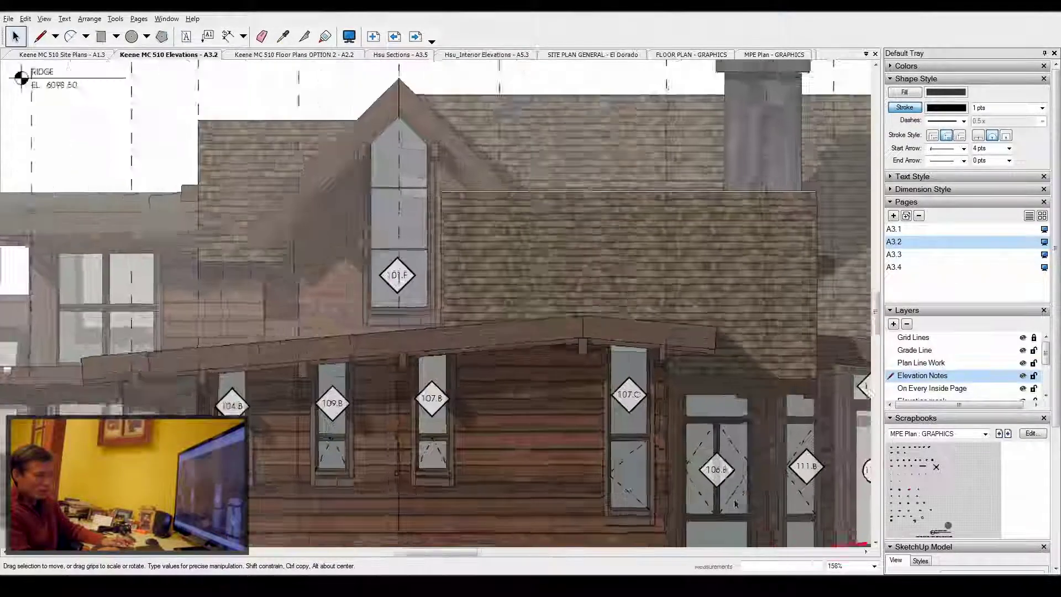
scroll(726, 509, "up", 8)
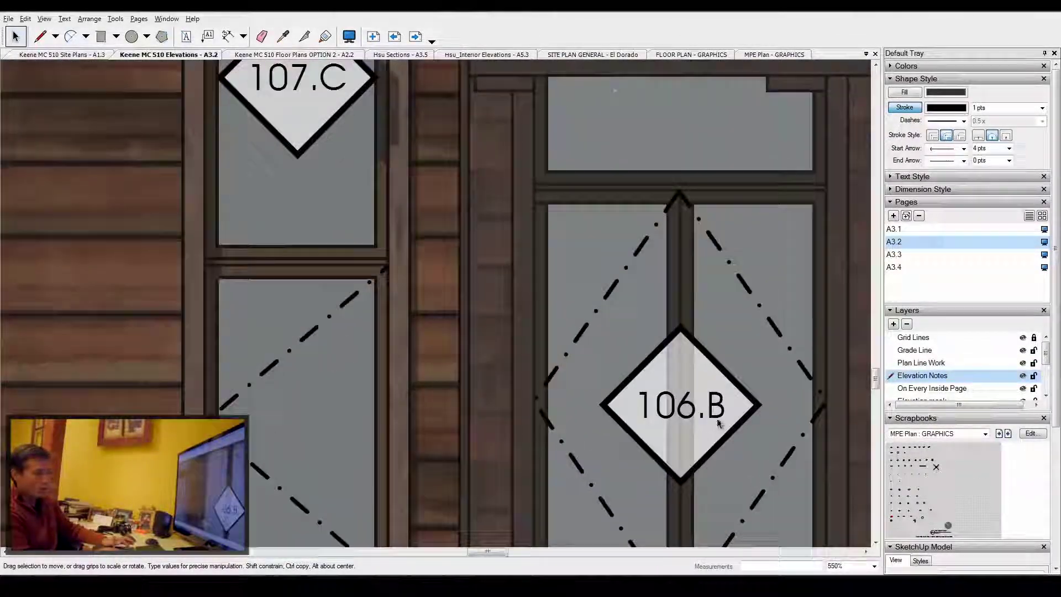
scroll(706, 353, "up", 1)
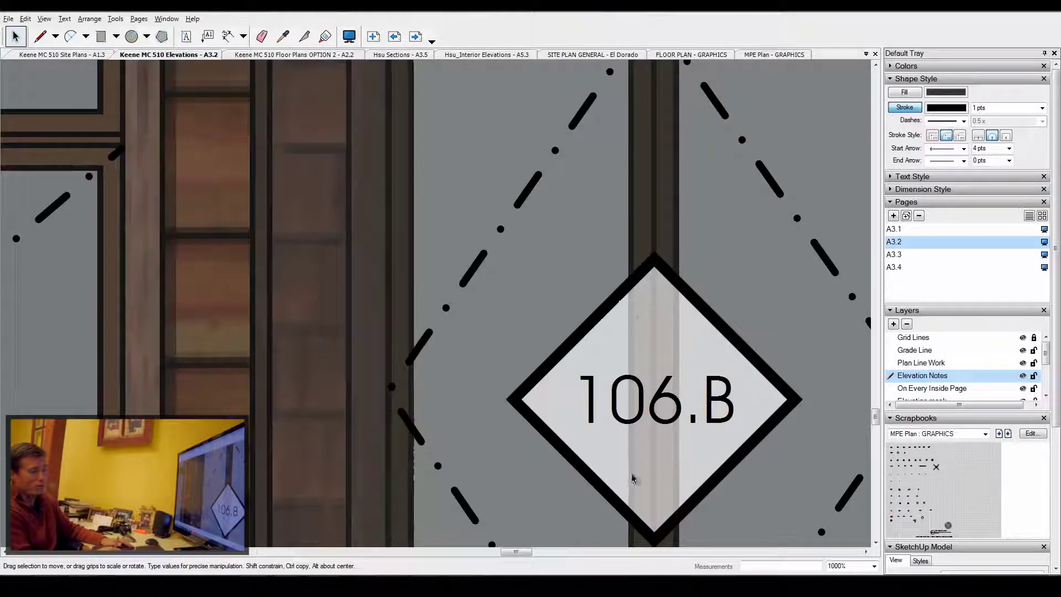
scroll(597, 370, "down", 5)
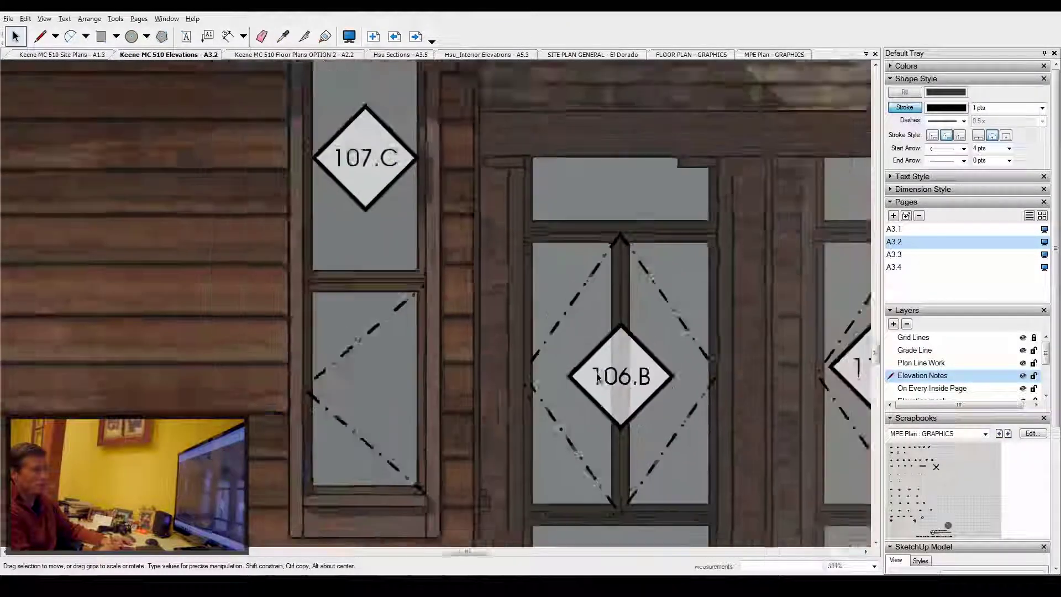
scroll(597, 373, "down", 7)
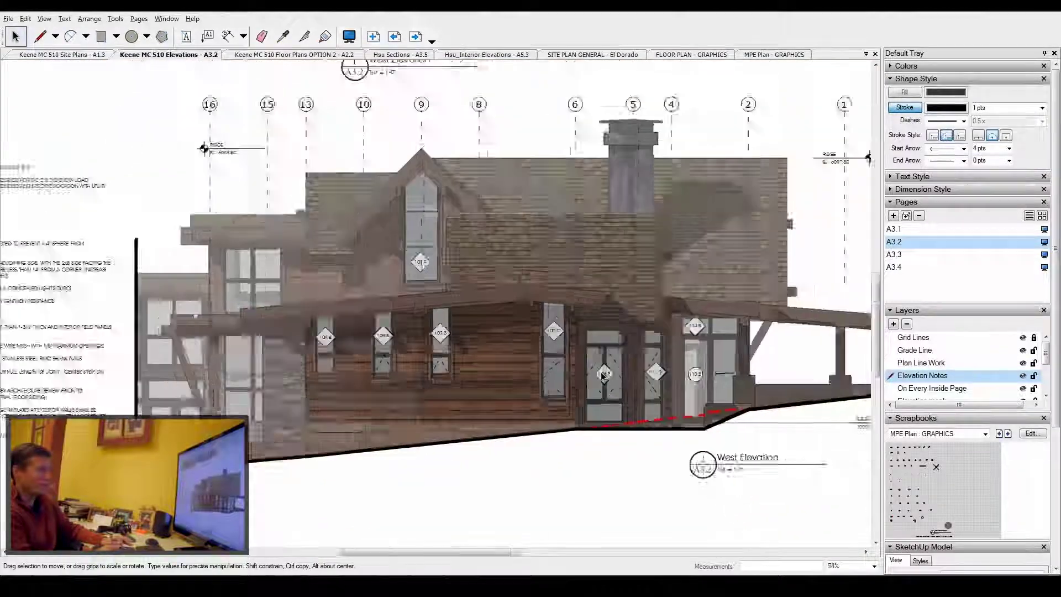
scroll(604, 376, "down", 3)
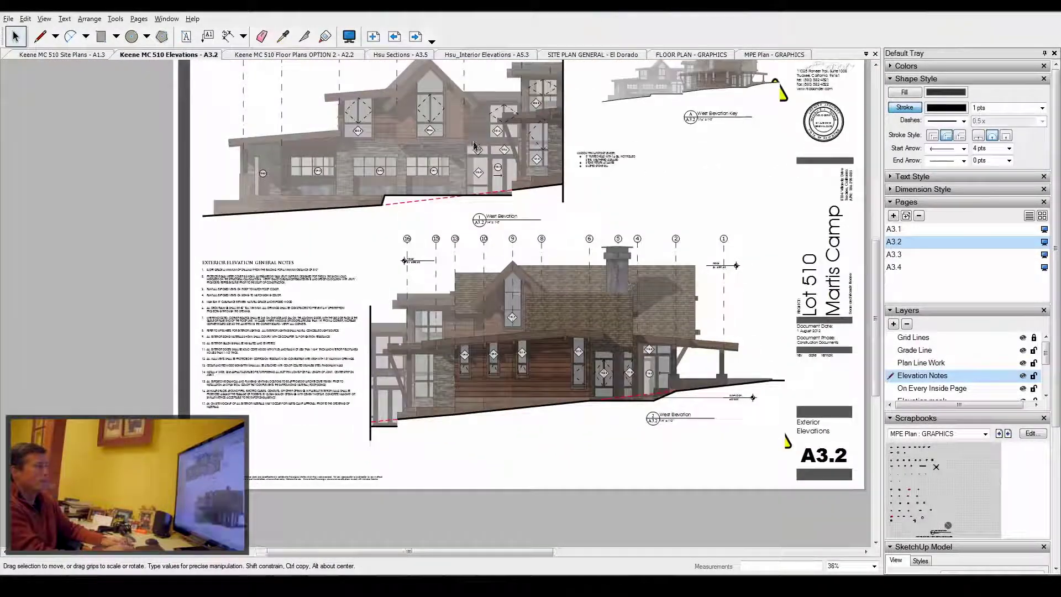
- Examine window tag 202.B on the upper West Elevation and the West Elevation Key on sheet A3.2
scroll(474, 146, "up", 3)
scroll(375, 175, "down", 2)
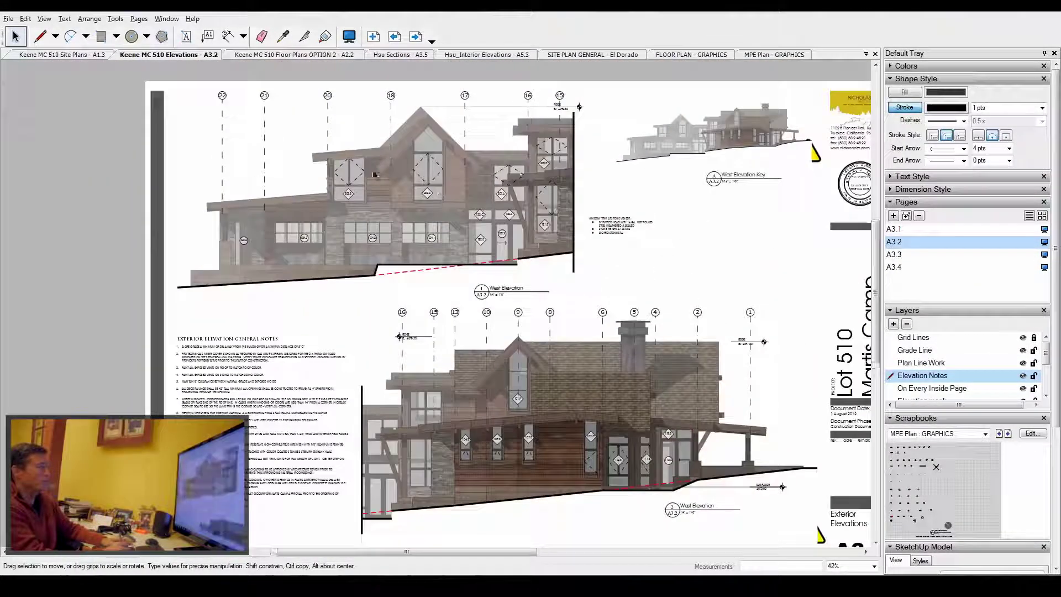
scroll(374, 174, "up", 6)
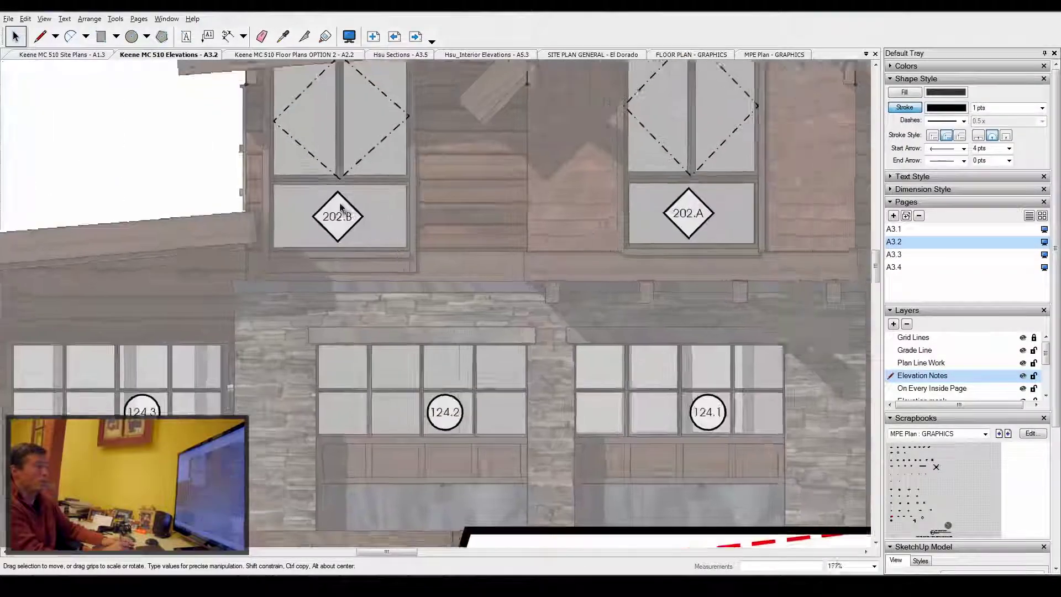
scroll(340, 204, "up", 2)
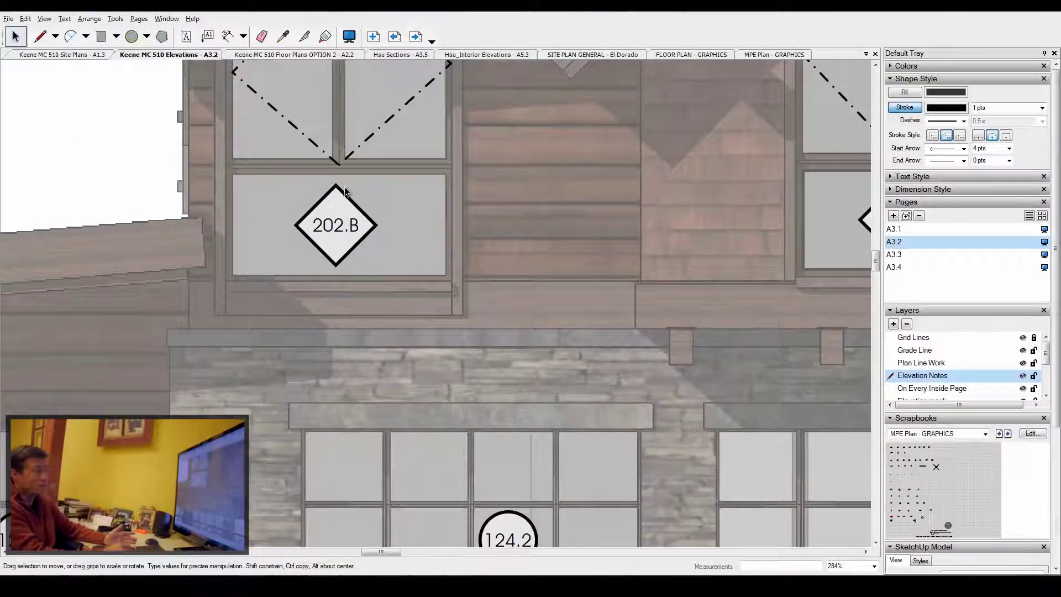
scroll(351, 246, "down", 6)
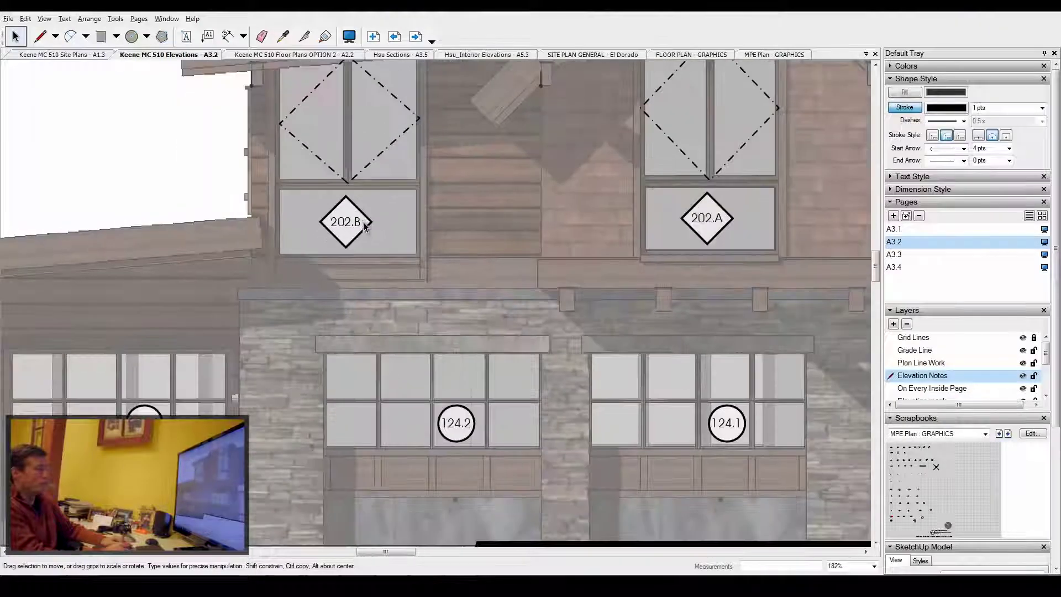
scroll(330, 295, "down", 5)
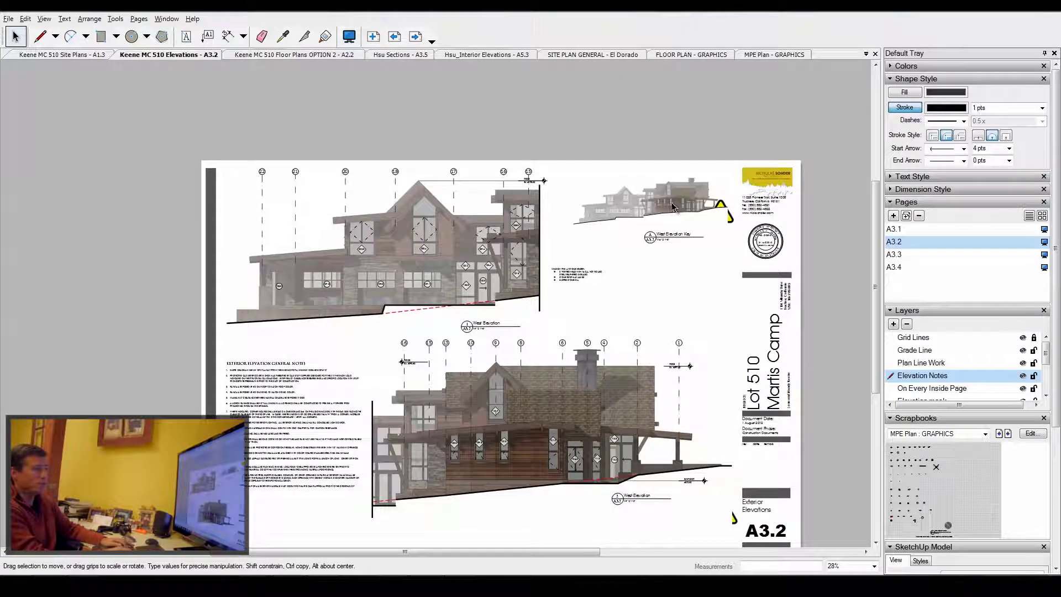
scroll(641, 189, "up", 2)
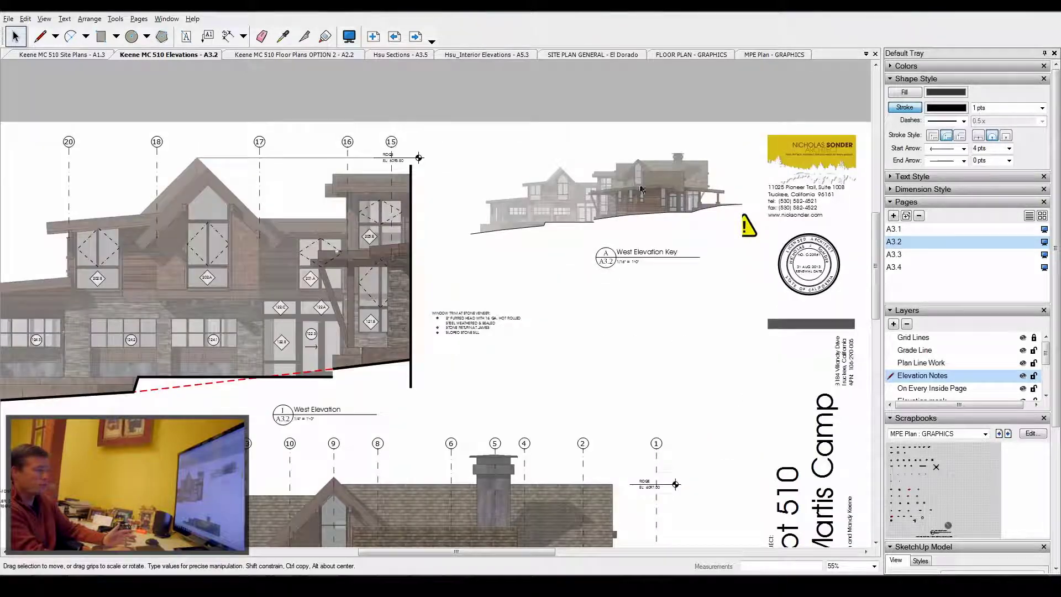
scroll(693, 193, "down", 2)
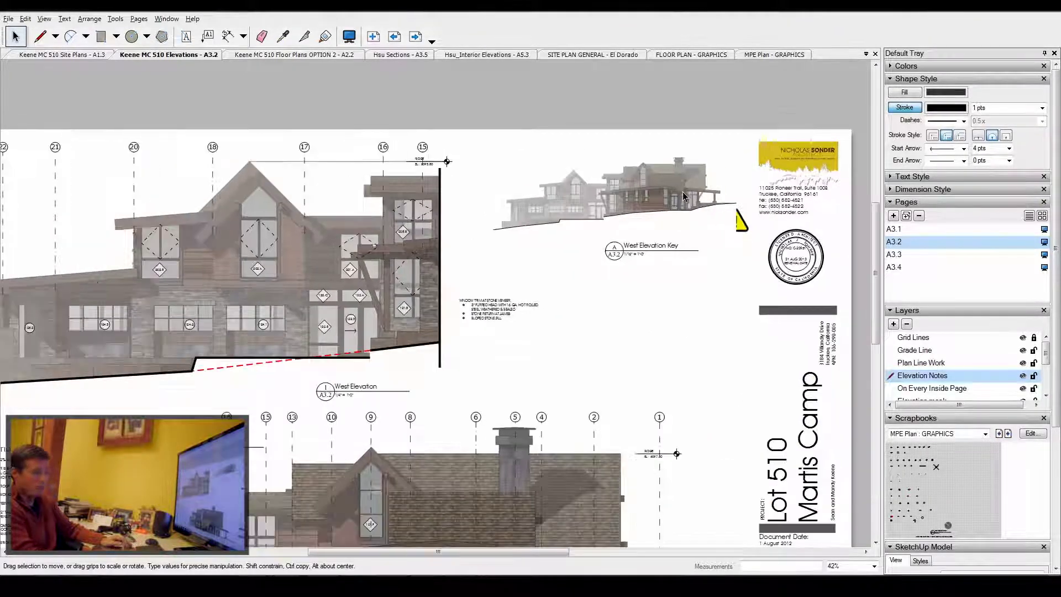
- Browse the available scrapbooks, including TB-Simple, and display the drafting symbols of the TB-Contemporary scrapbook
left_click_drag(1046, 360, 1047, 381)
scroll(1046, 381, "up", 3)
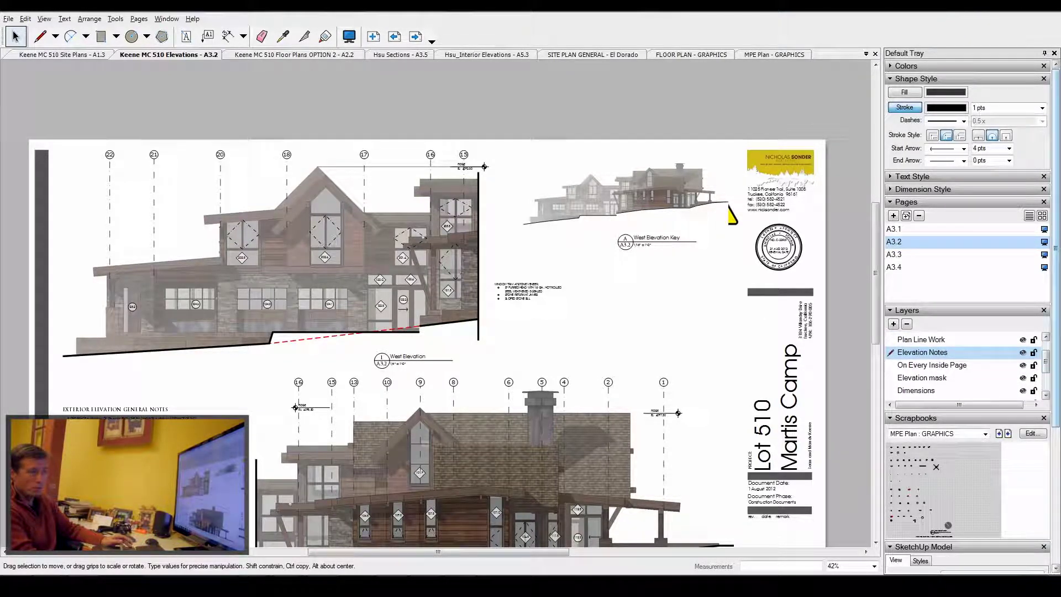
scroll(1056, 272, "down", 5)
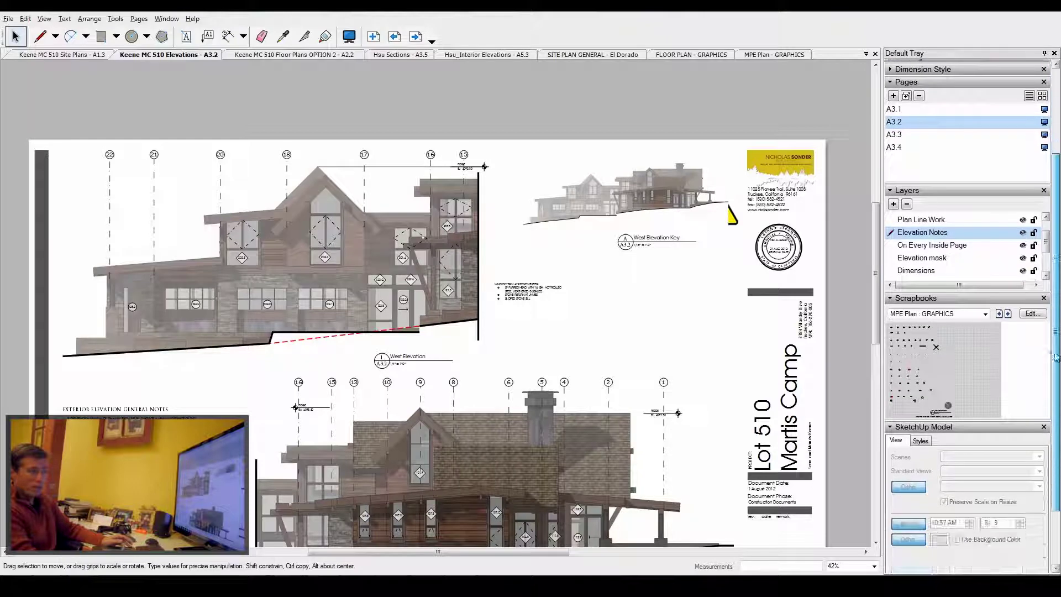
left_click(986, 314)
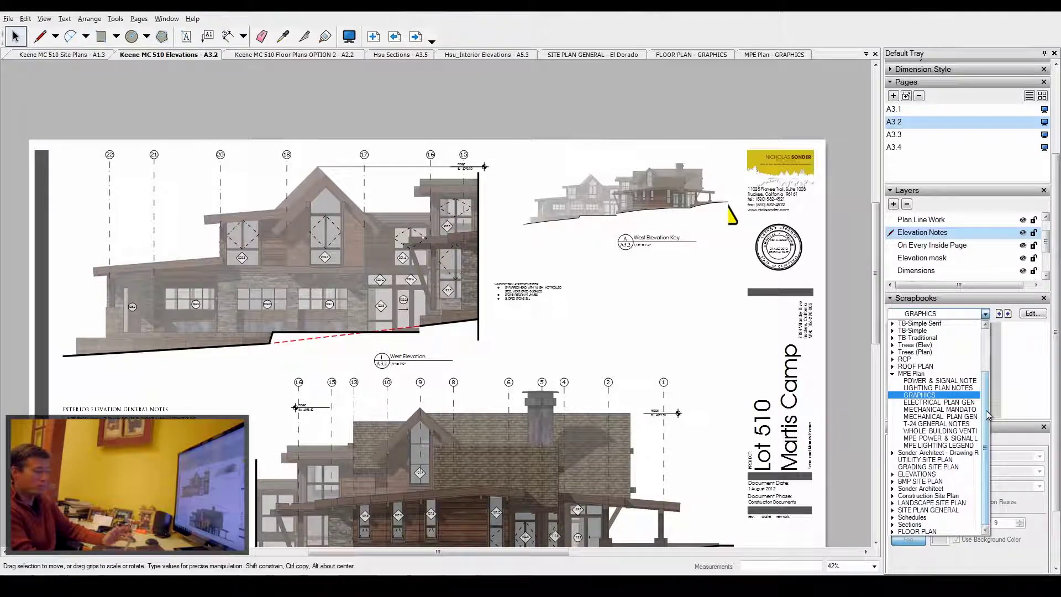
left_click(921, 331)
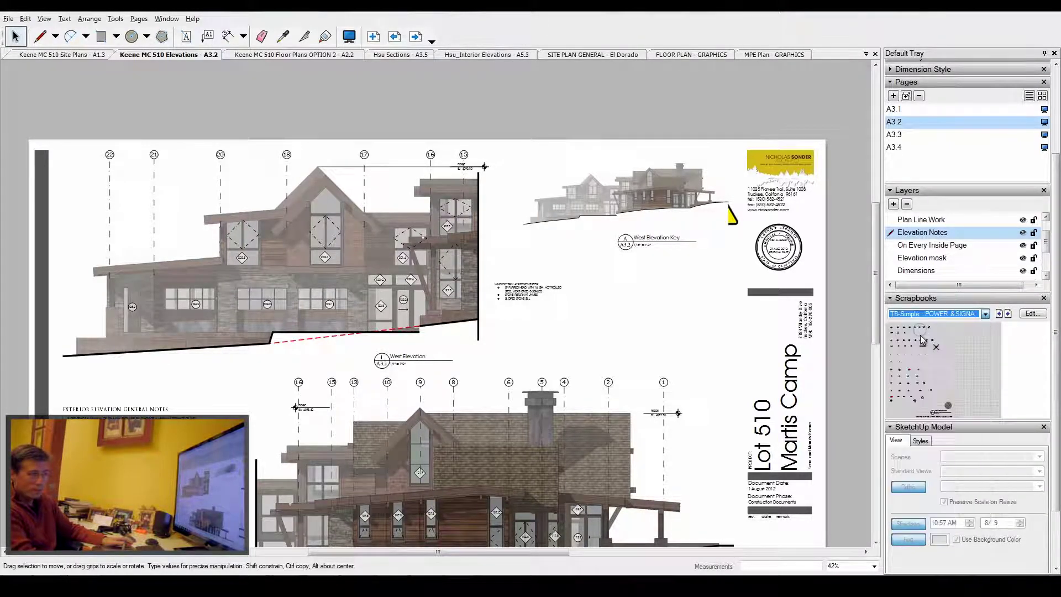
left_click(971, 317)
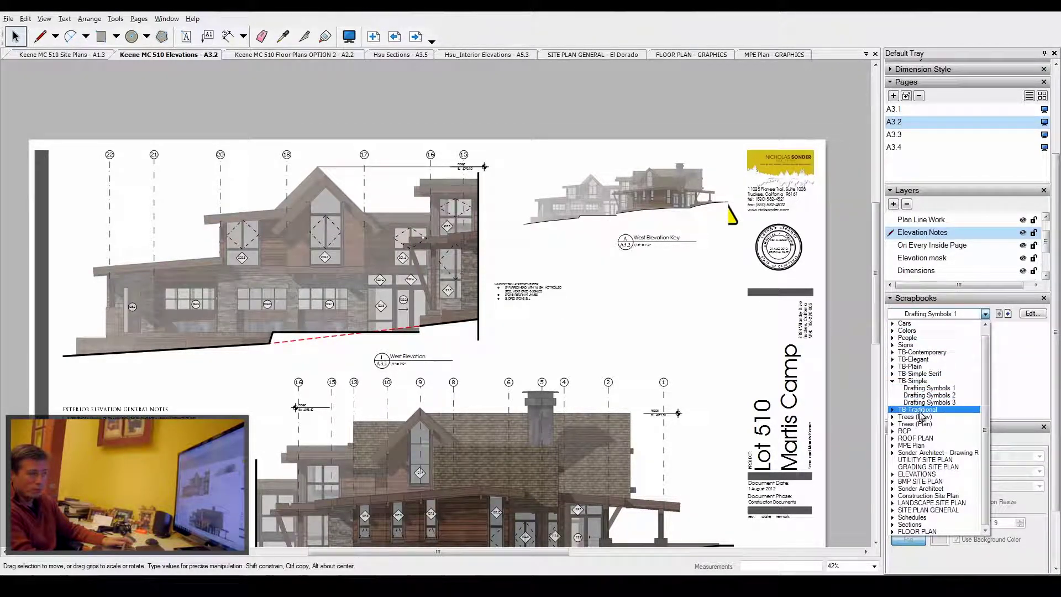
left_click(919, 353)
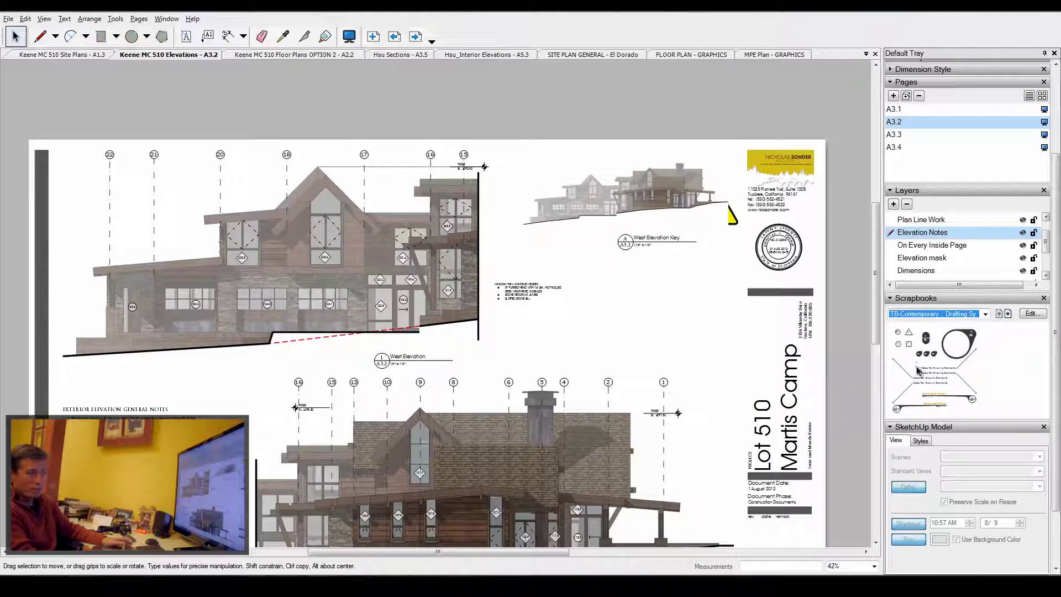
- Display the Sections & Elevations symbols of the TB-Contemporary scrapbook
left_click(983, 316)
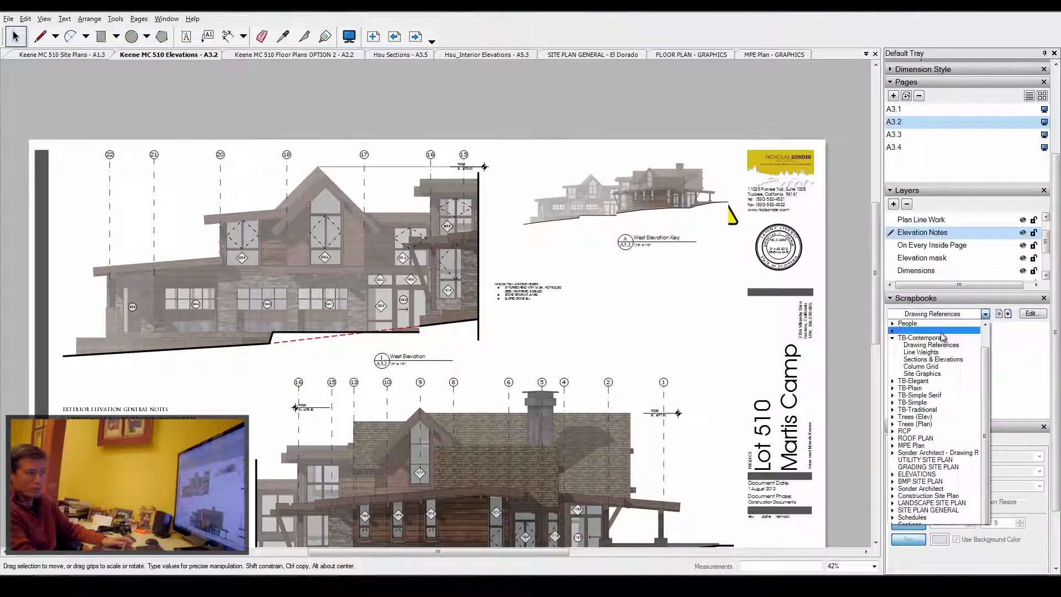
left_click(924, 360)
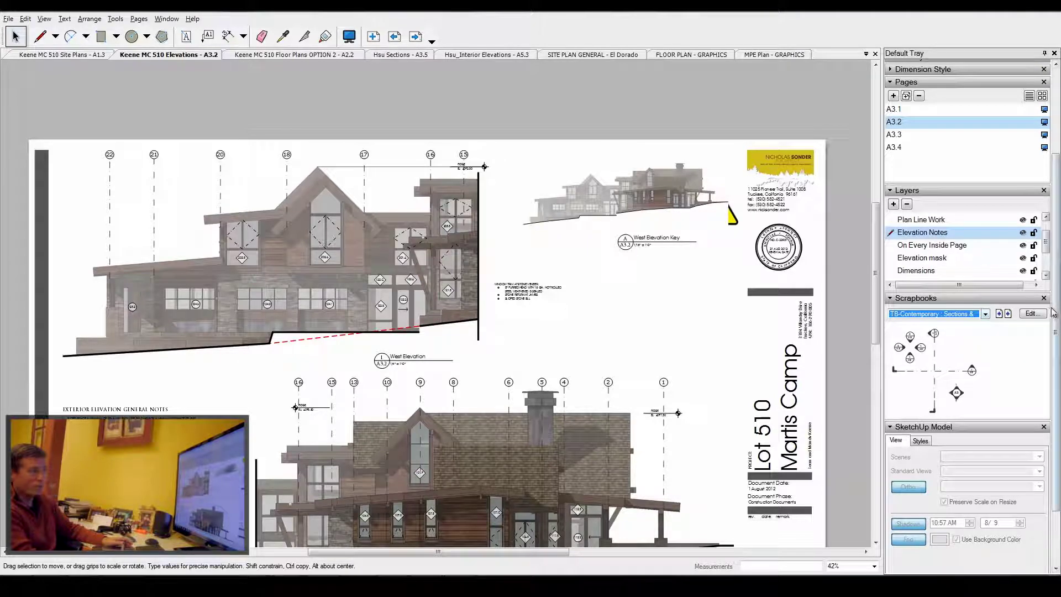
left_click_drag(1054, 313, 1058, 371)
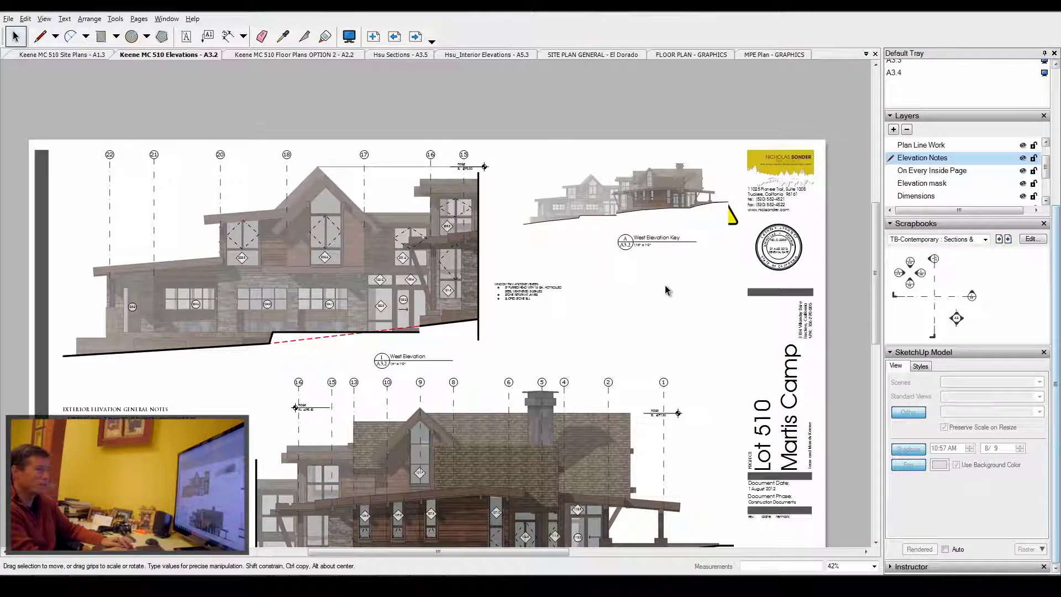
- Examine window tags 106.B and 111.B and door tag 112.2 on the lower West Elevation of sheet A3.2
scroll(669, 141, "down", 3)
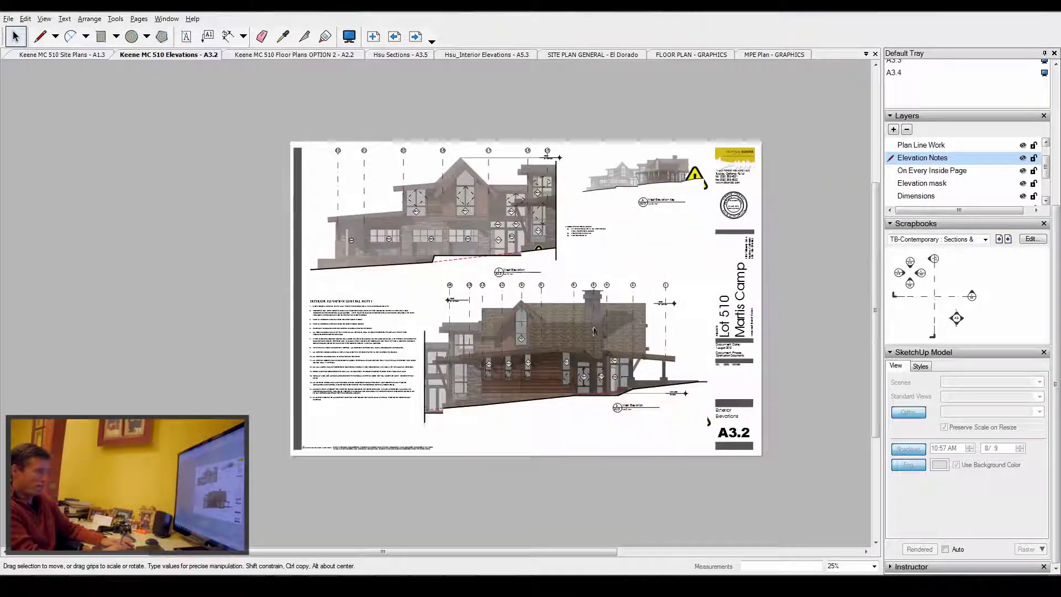
scroll(578, 375, "up", 4)
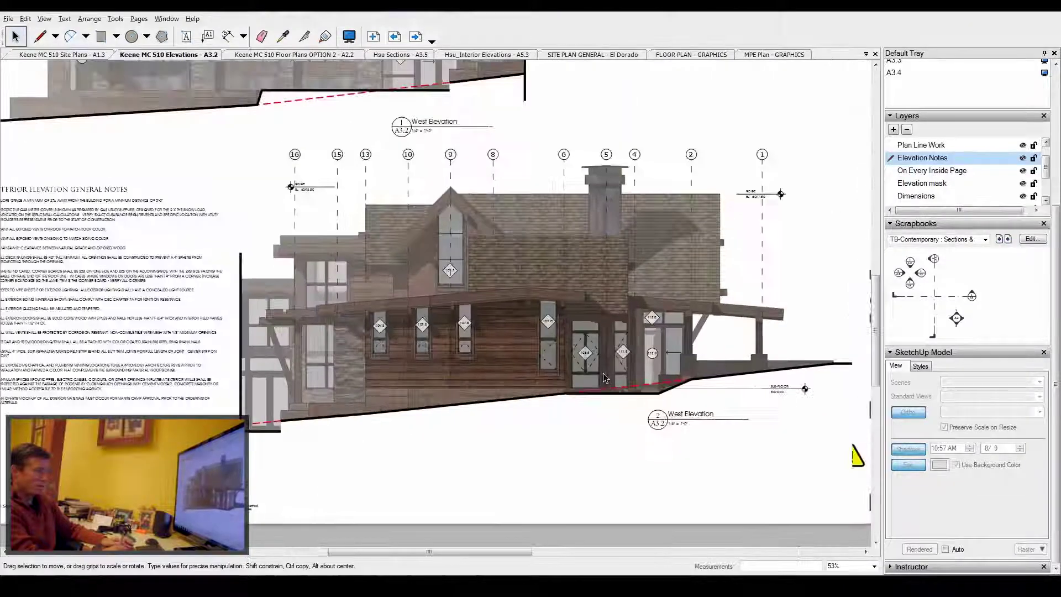
scroll(627, 358, "up", 4)
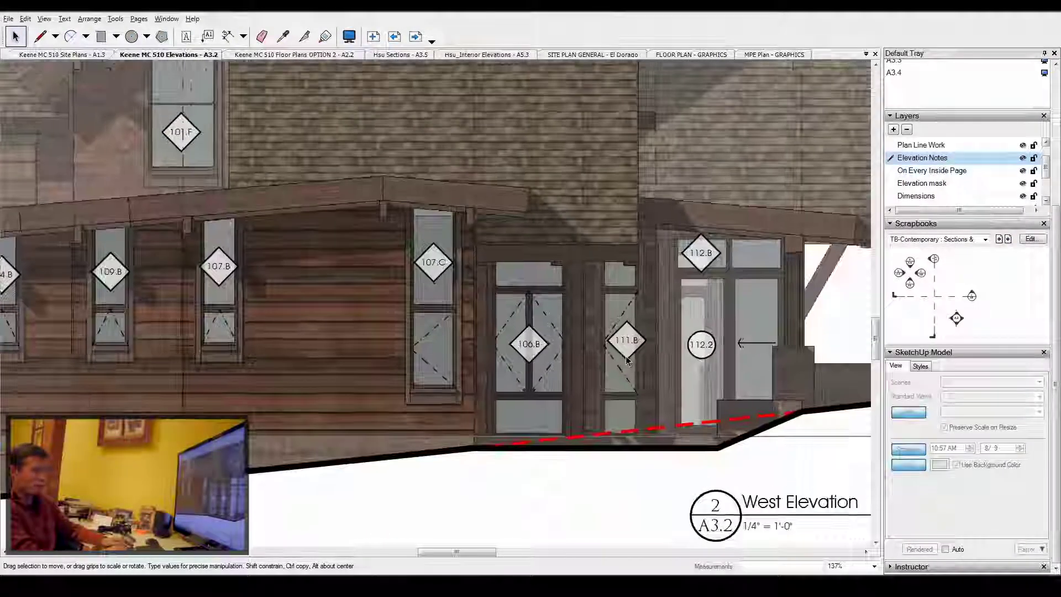
scroll(632, 359, "up", 3)
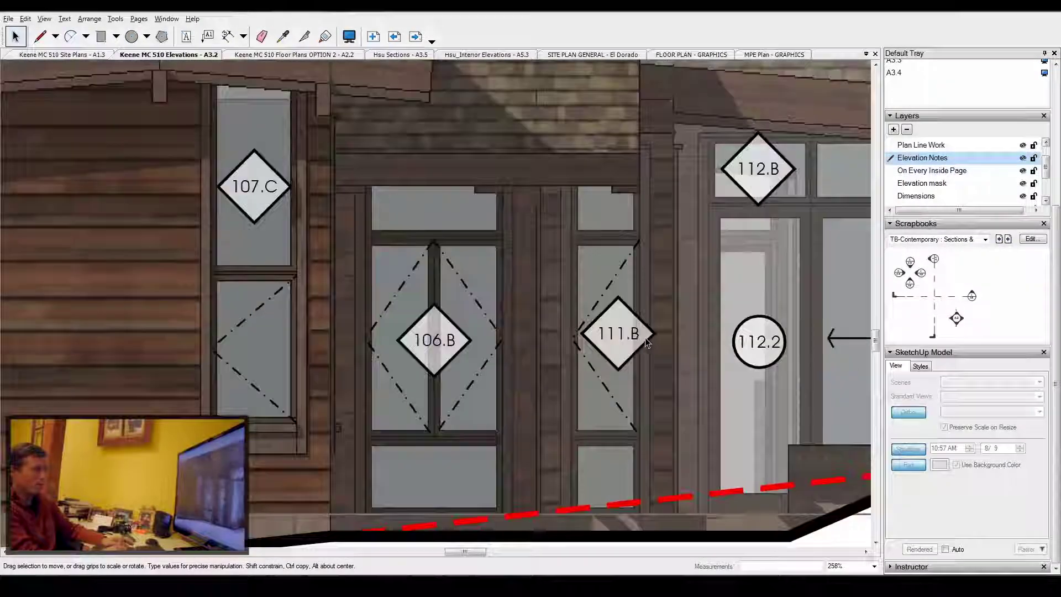
scroll(615, 374, "down", 5)
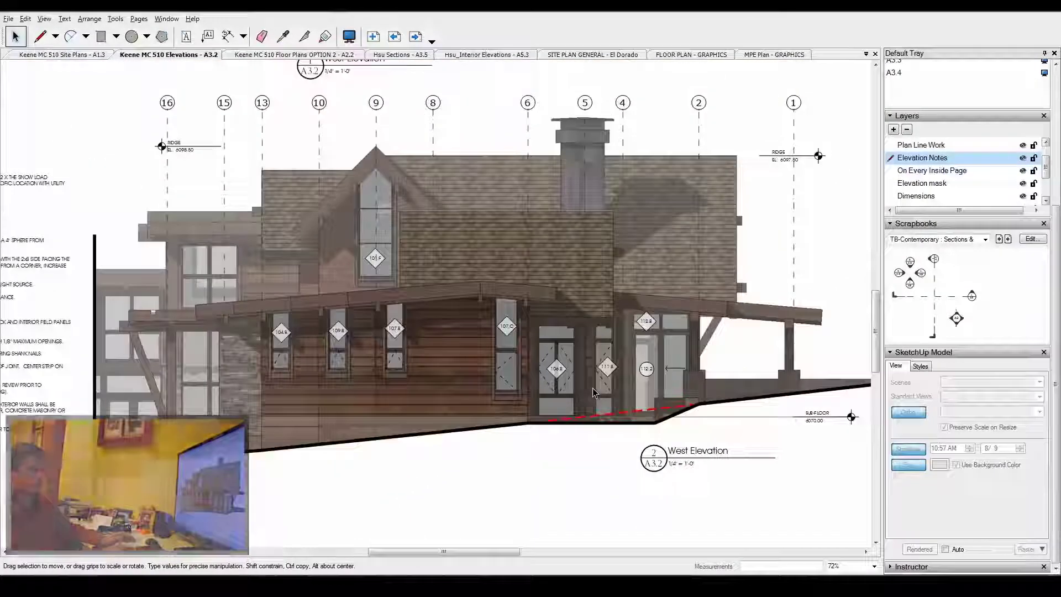